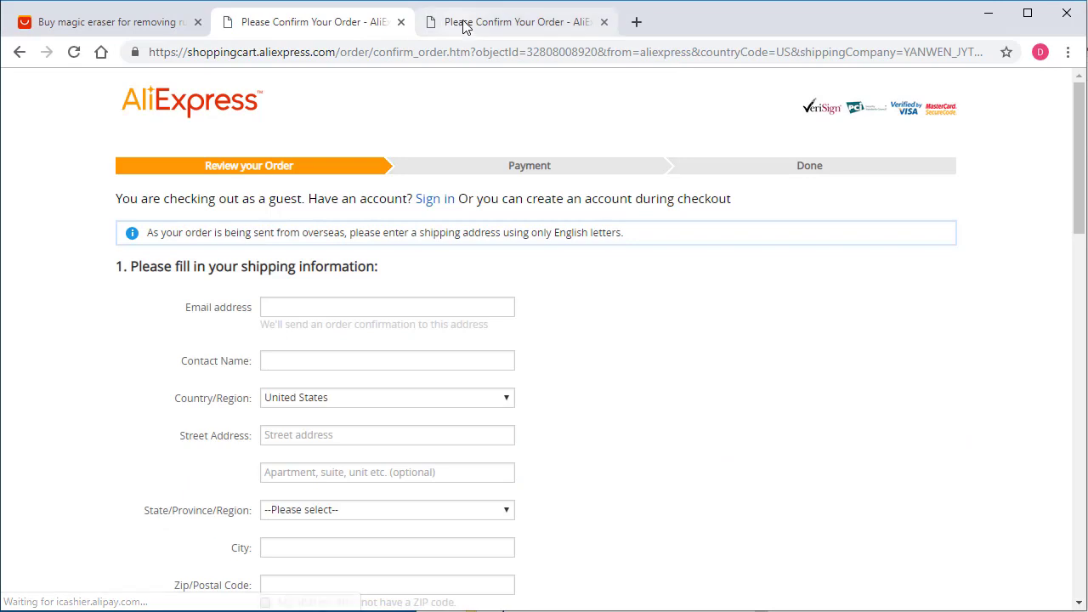
- Review the guest checkout page that has the customer's shipping details filled in, down to the order details
click(463, 27)
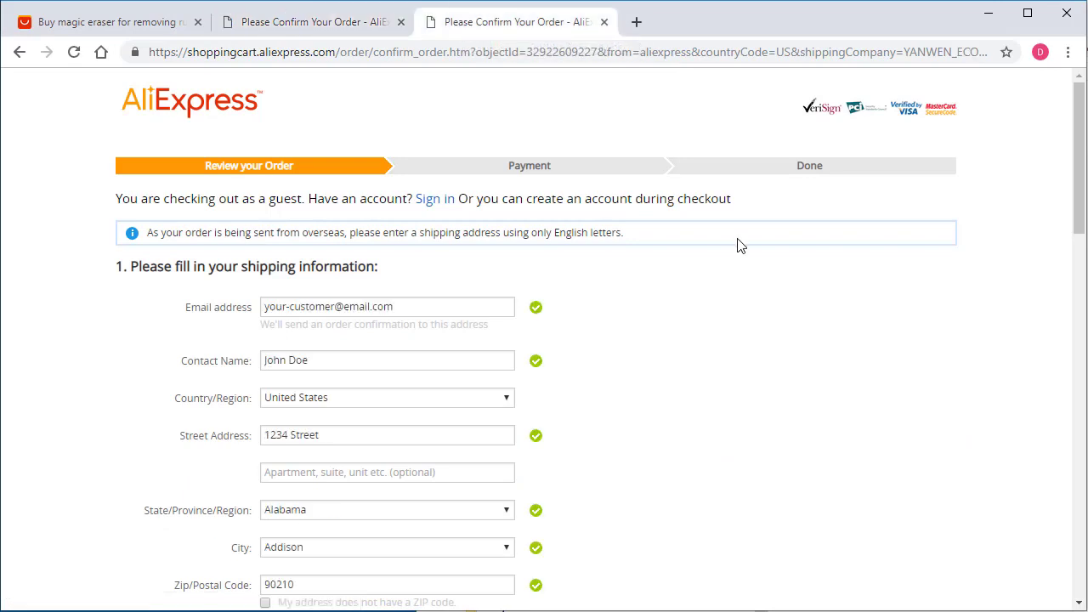
scroll(738, 248, down, 2)
scroll(738, 248, down, 3)
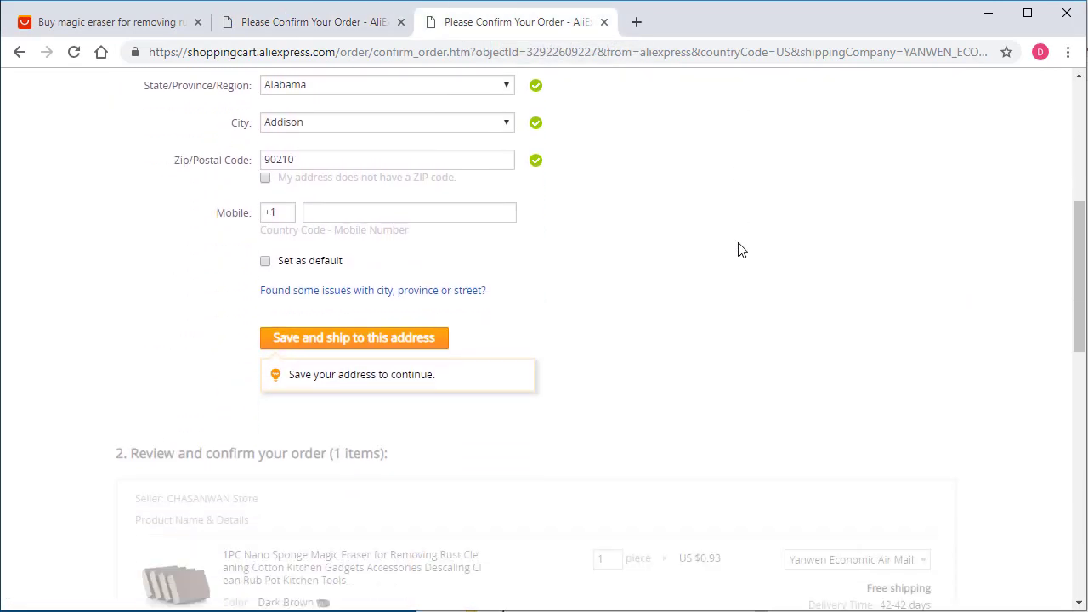
scroll(738, 247, down, 8)
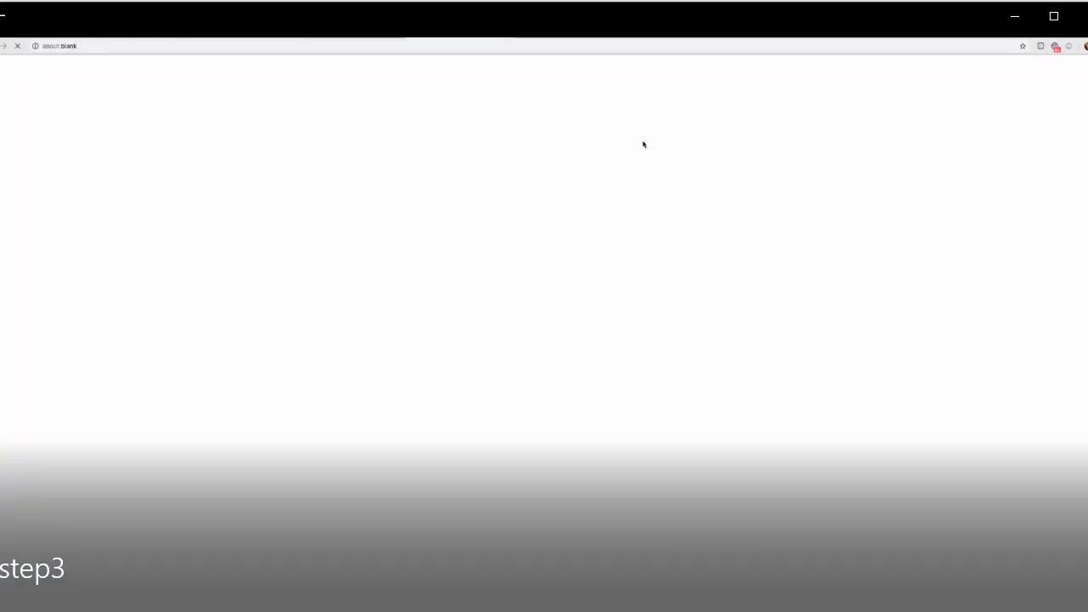
- Search the Shopify App Store for "oberl" and open a matching result
text(obe)
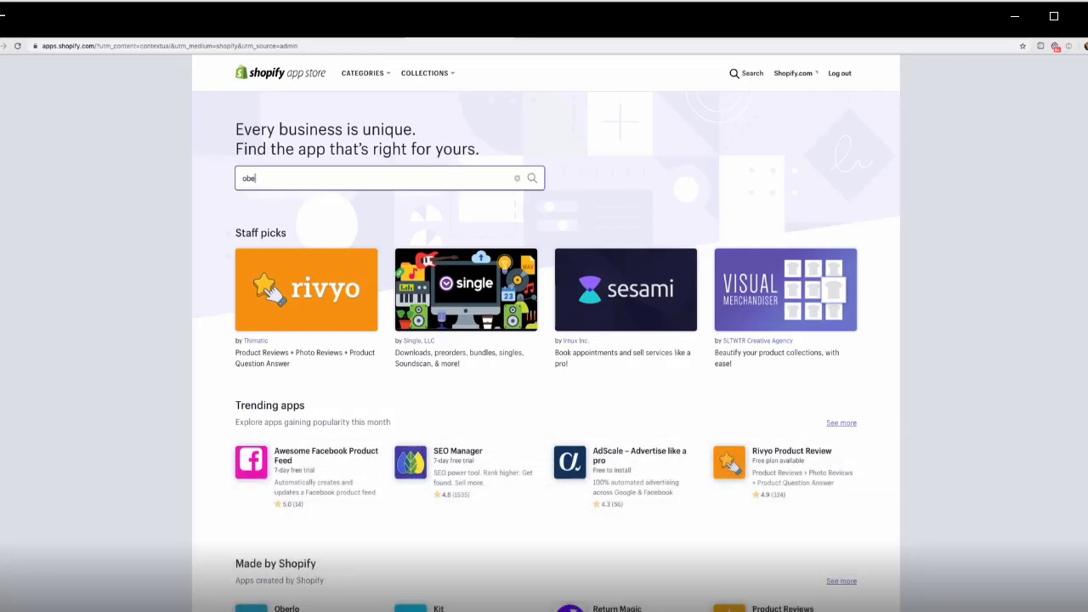
text(rl)
key(Return)
click(451, 232)
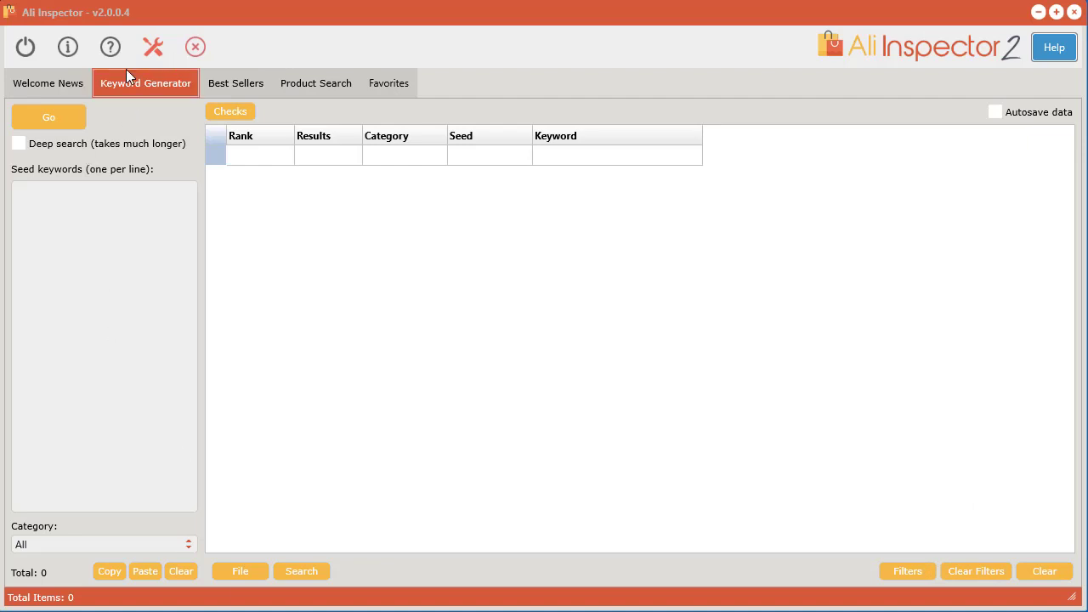
- Look through Ali Inspector's Best Sellers, Product Search and Favorites sections
click(243, 84)
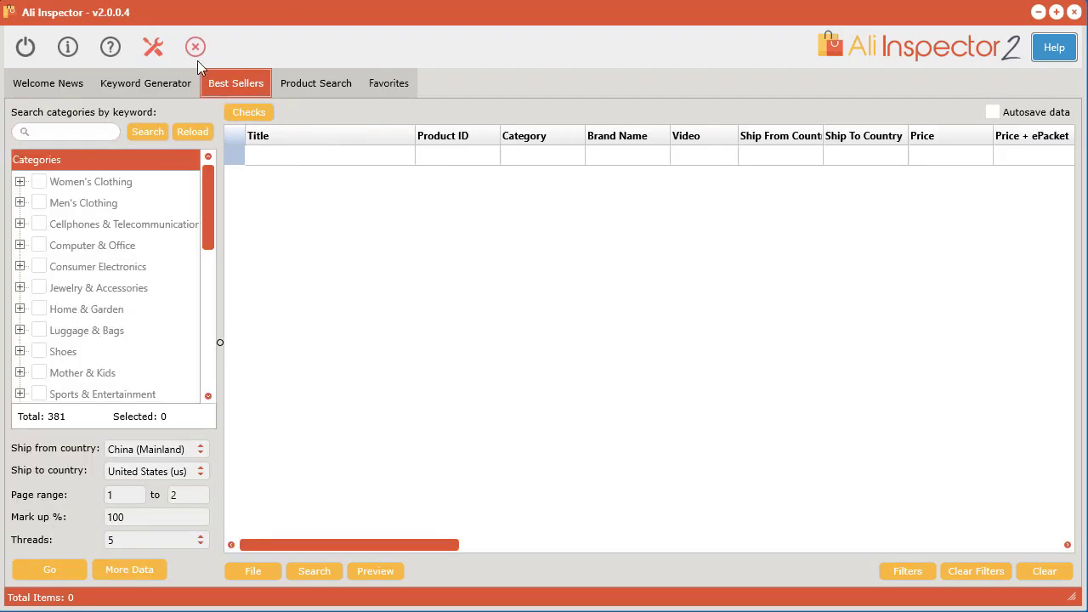
click(316, 82)
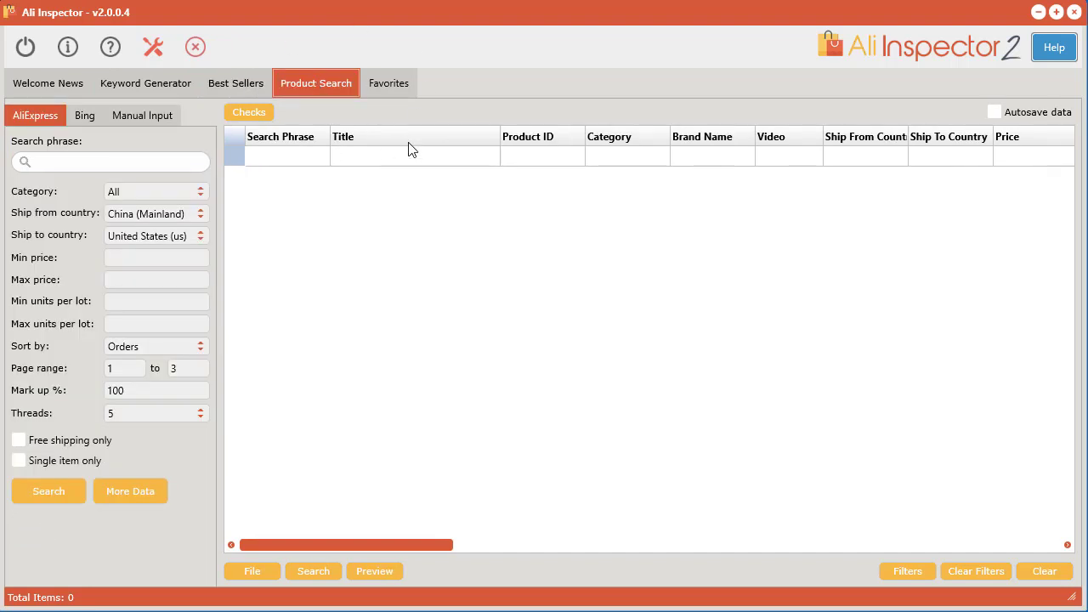
click(399, 91)
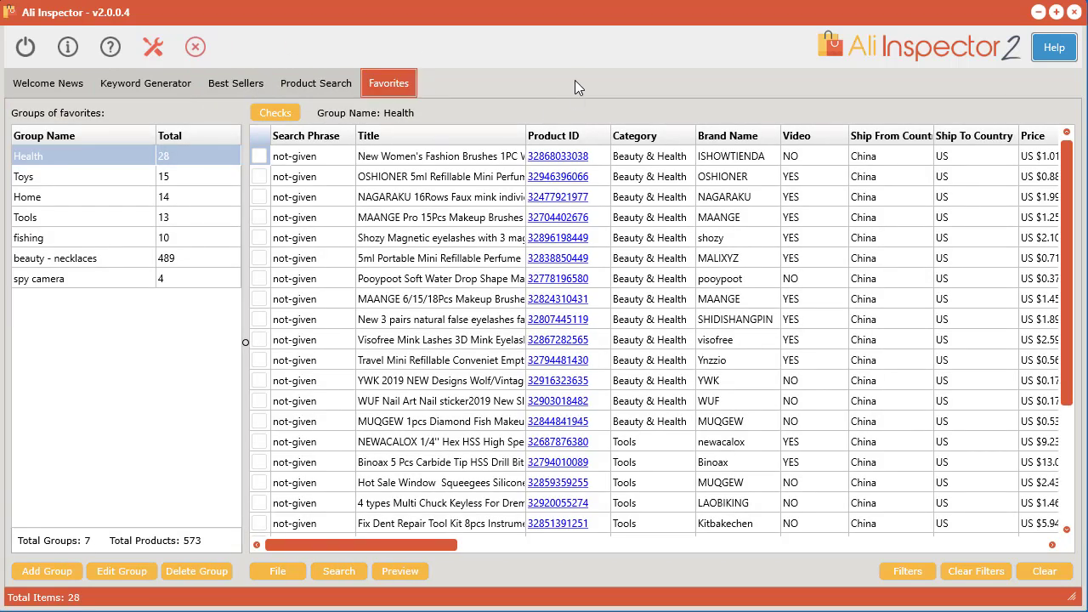
- Generate keyword ideas from the seed keyword "fishing" in the Fishing category
click(146, 82)
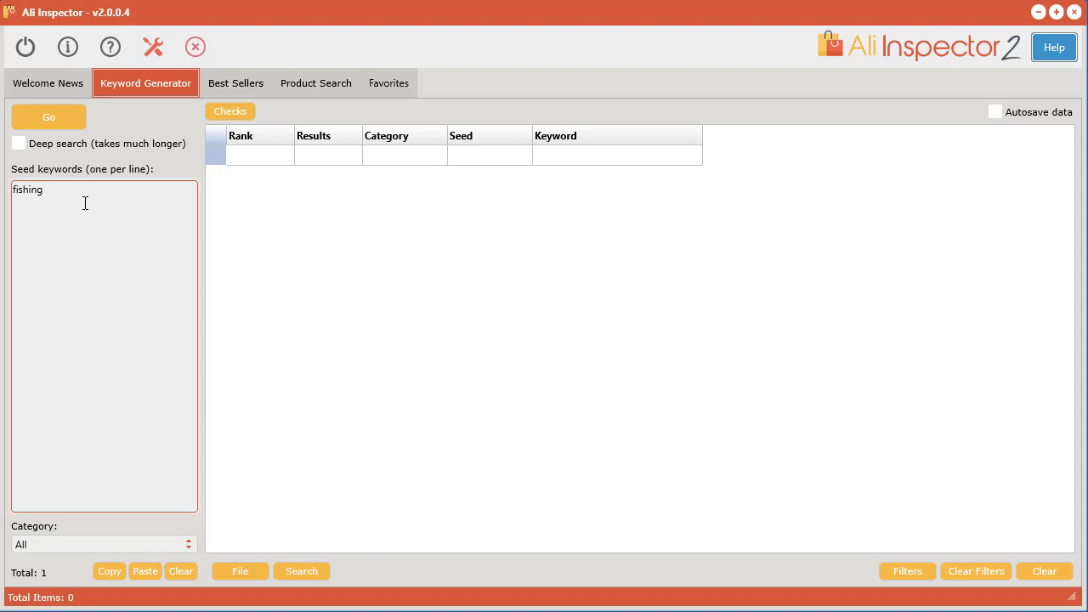
click(85, 545)
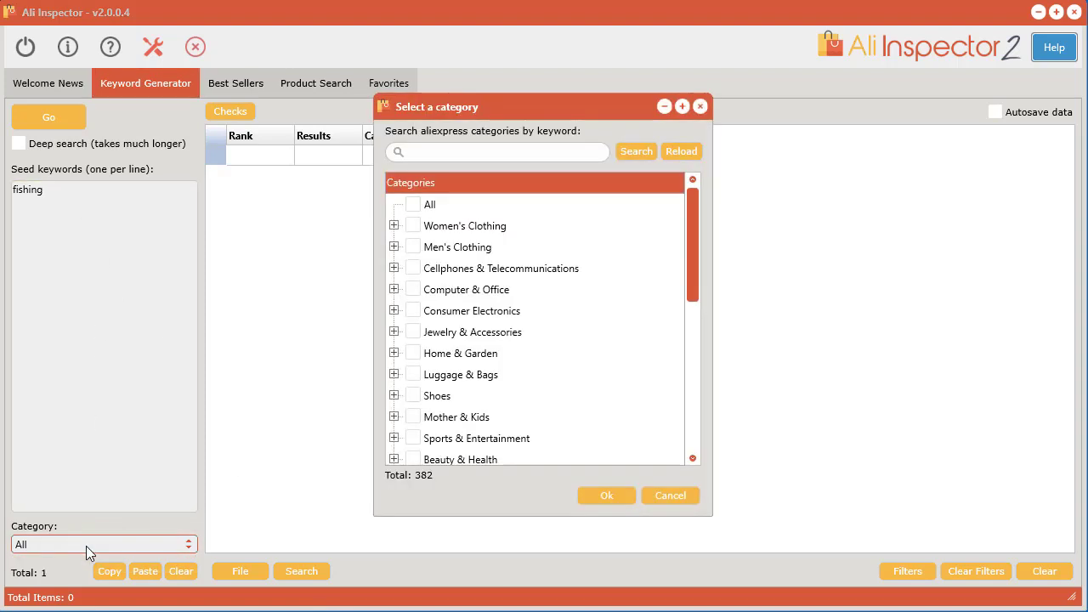
click(480, 152)
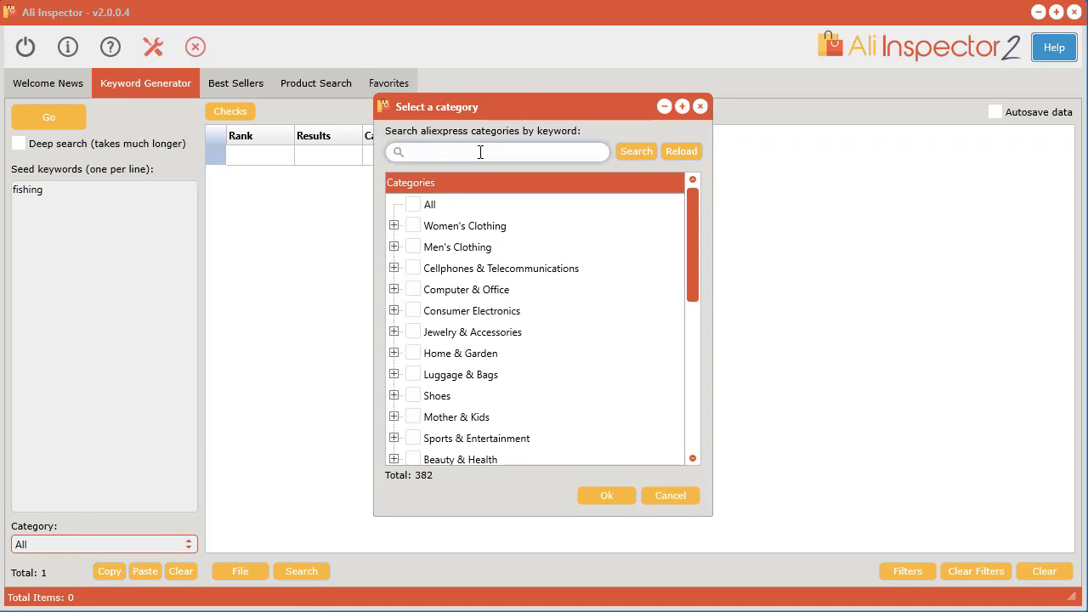
text(fishing)
click(430, 225)
click(608, 496)
click(50, 117)
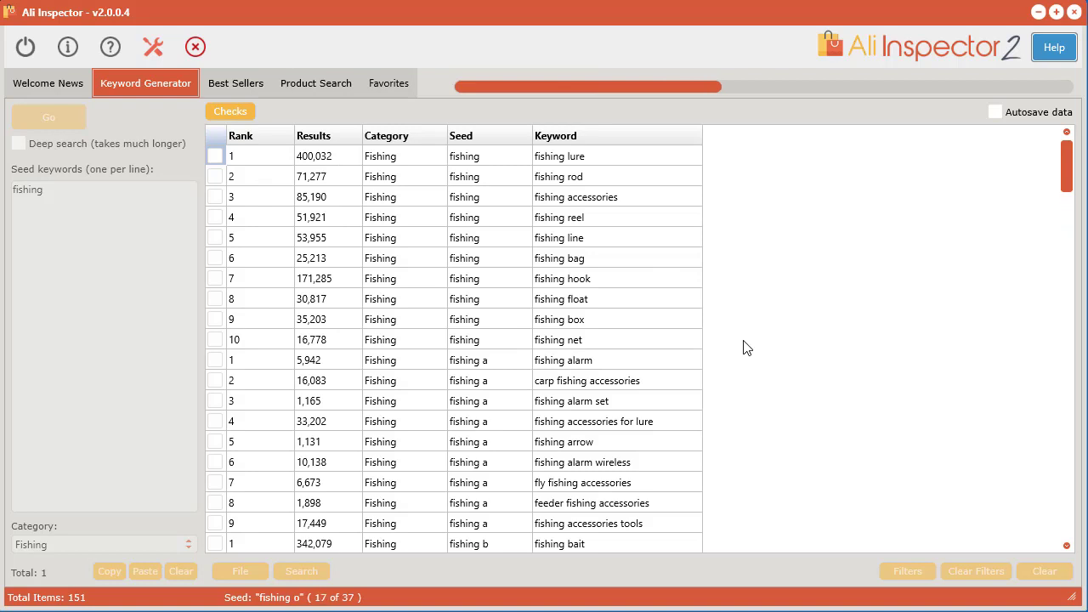
- Sort the generated keywords by rank ascending and, within each rank, by results descending
click(268, 134)
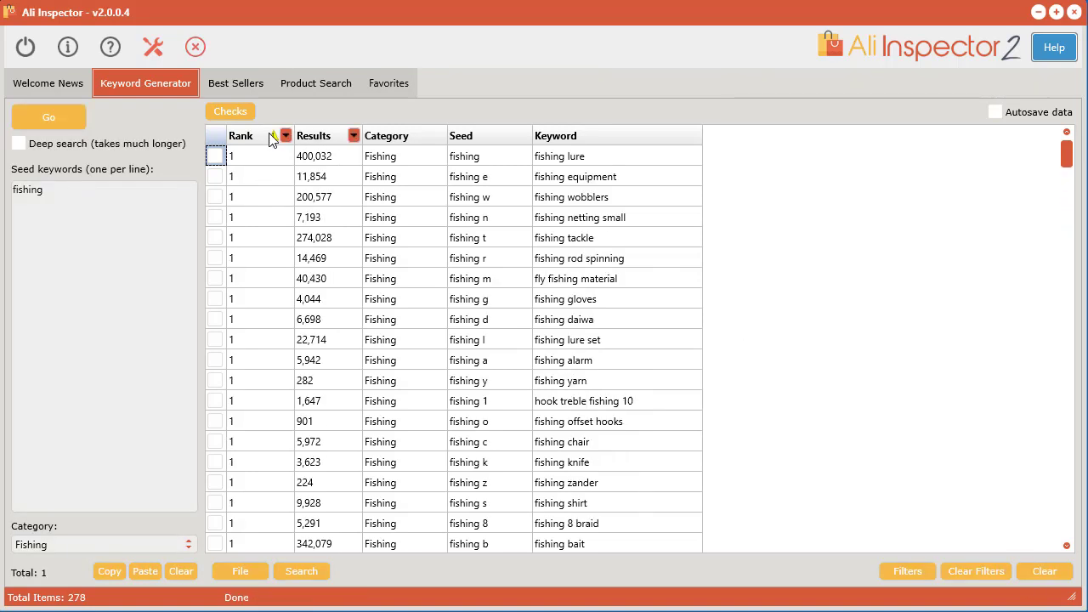
shift+click(328, 136)
shift+click(329, 136)
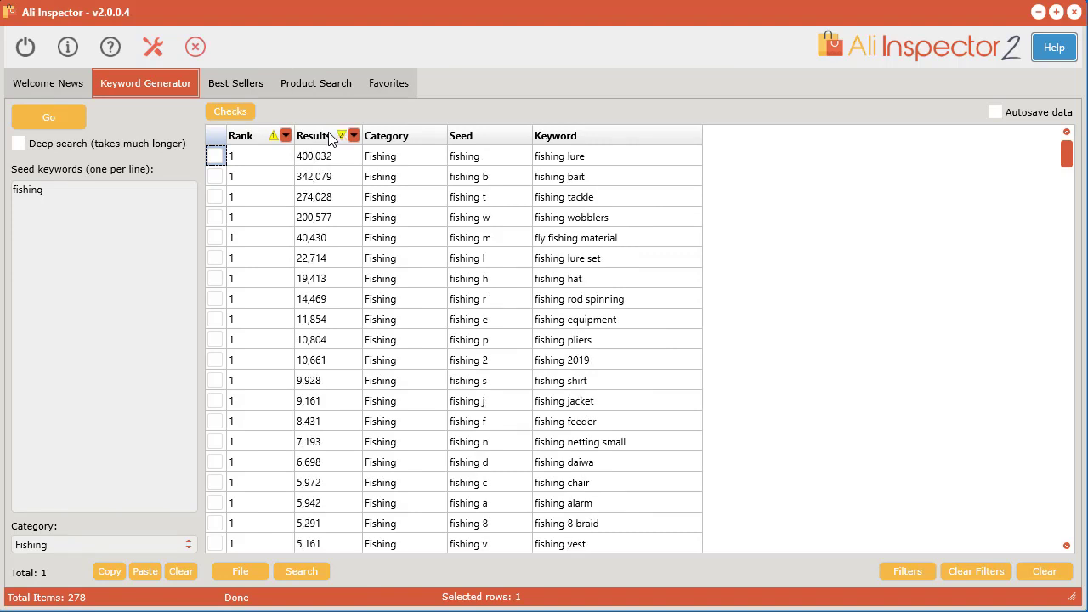
- Mark the "fishing lure" keyword's checkbox and look the keyword up in Google Trends
click(666, 164)
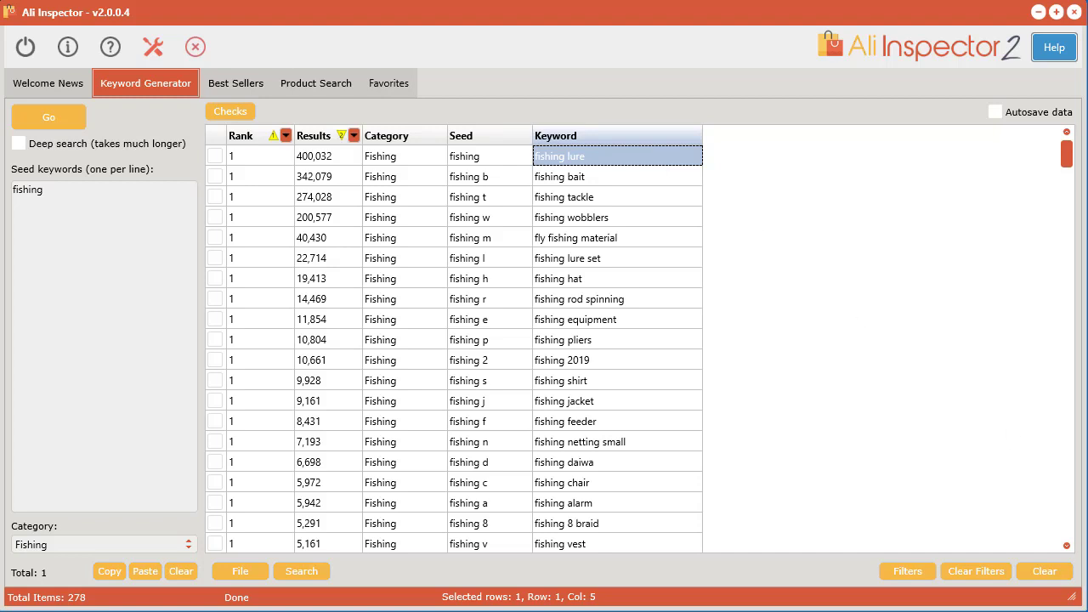
click(568, 161)
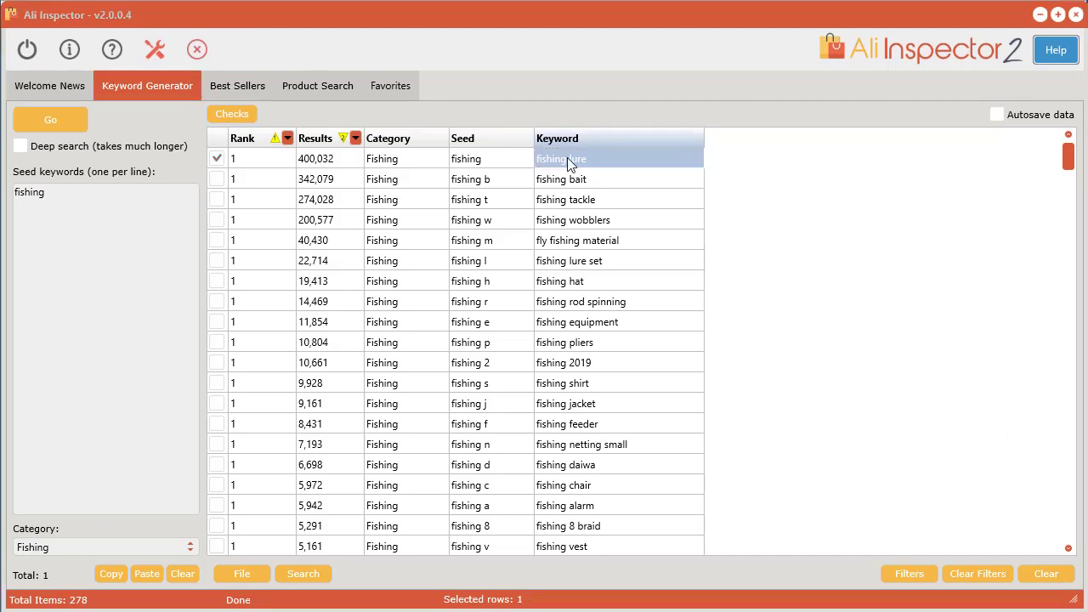
right_click(568, 164)
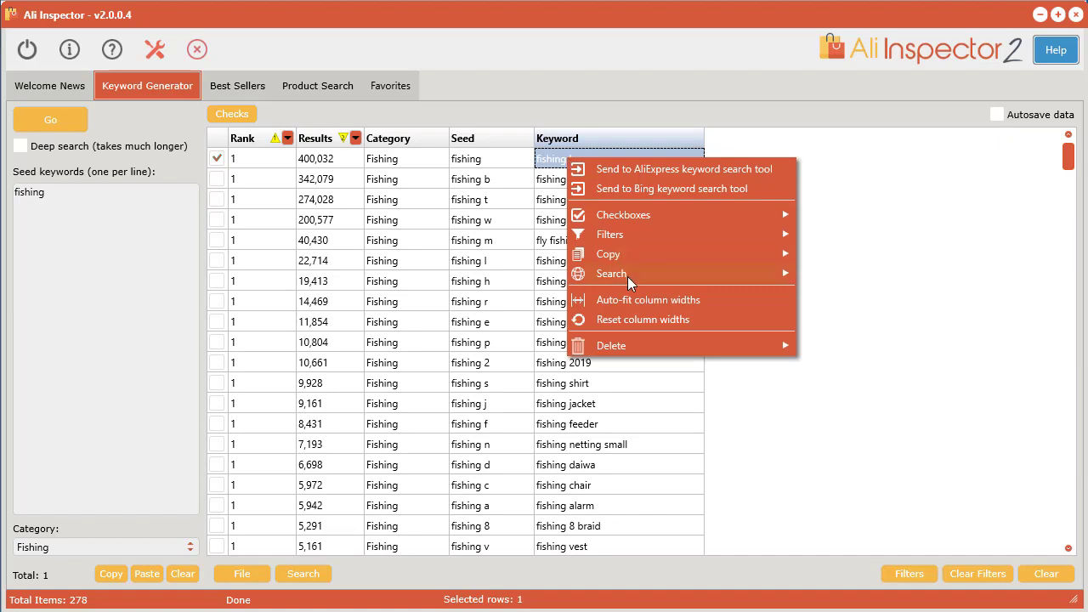
mouse_move(627, 276)
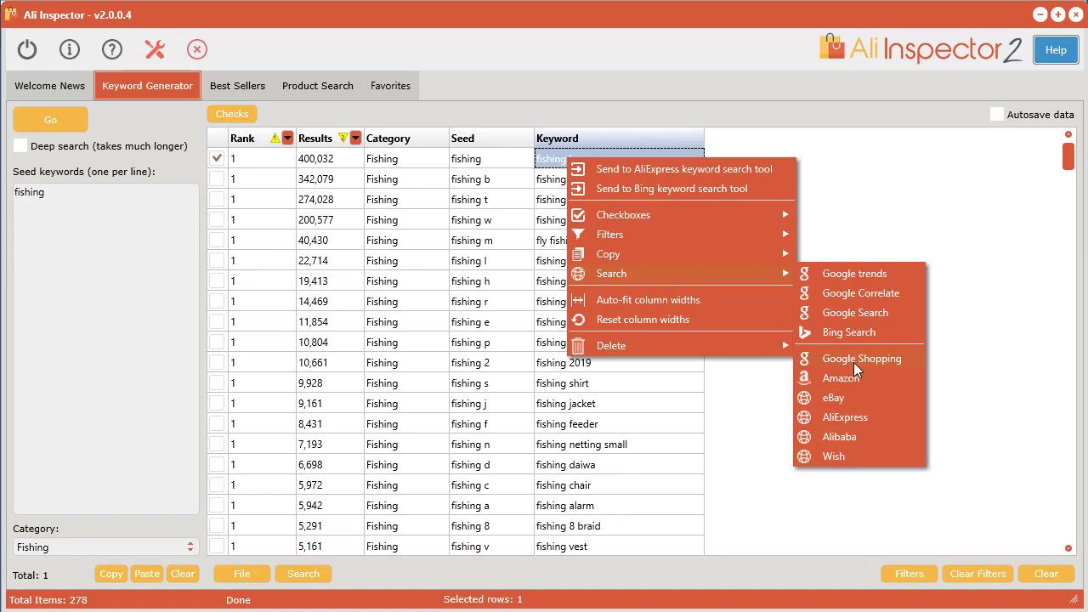
click(854, 273)
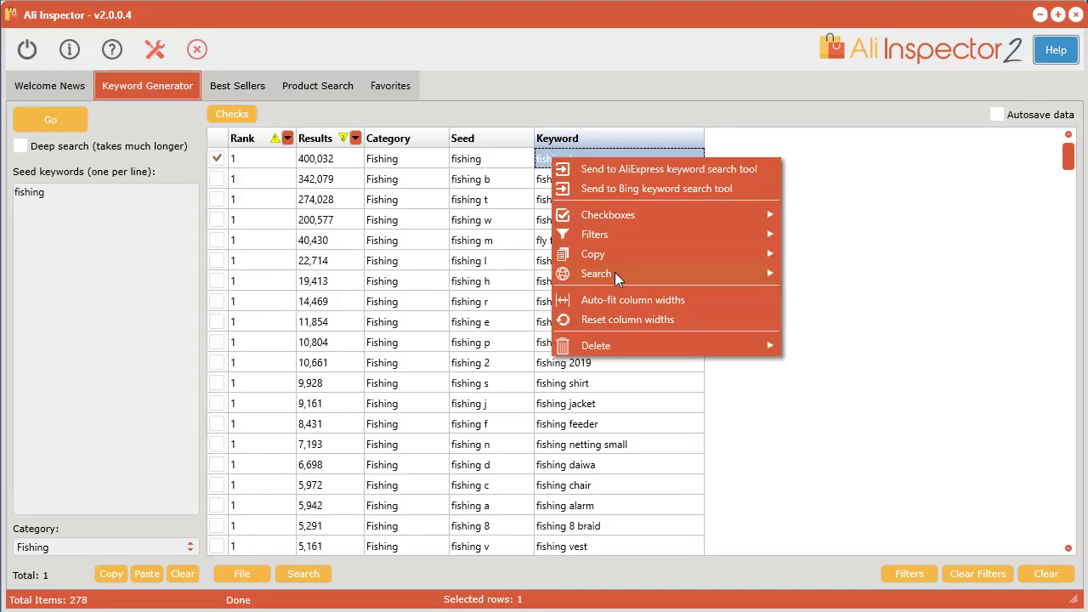
- Look up "fishing lure" in Google Correlate and examine its correlated terms and search activity chart
mouse_move(615, 273)
click(853, 296)
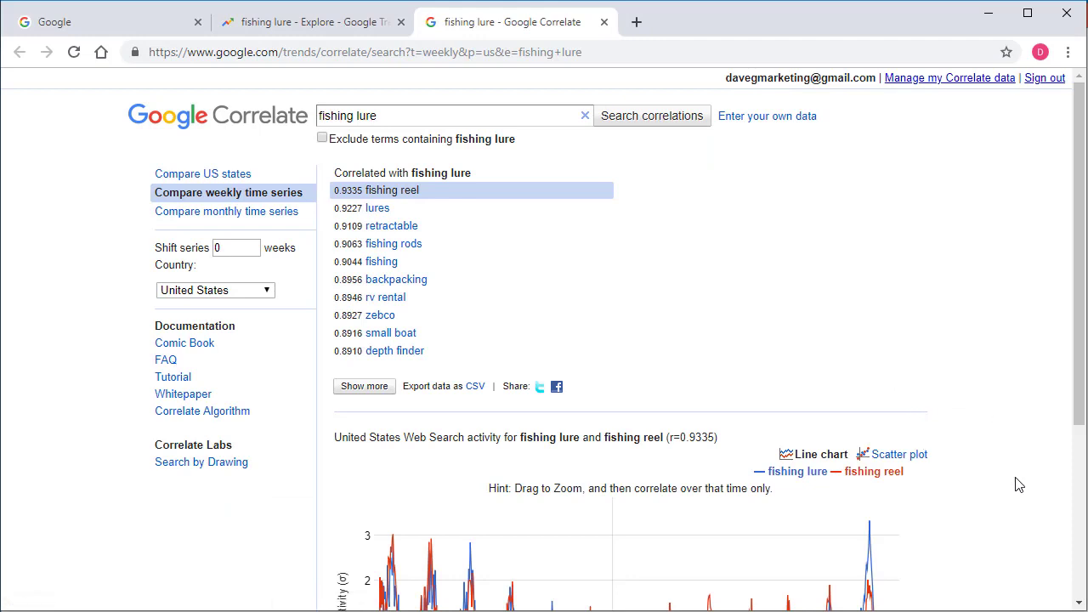
scroll(1007, 448, down, 2)
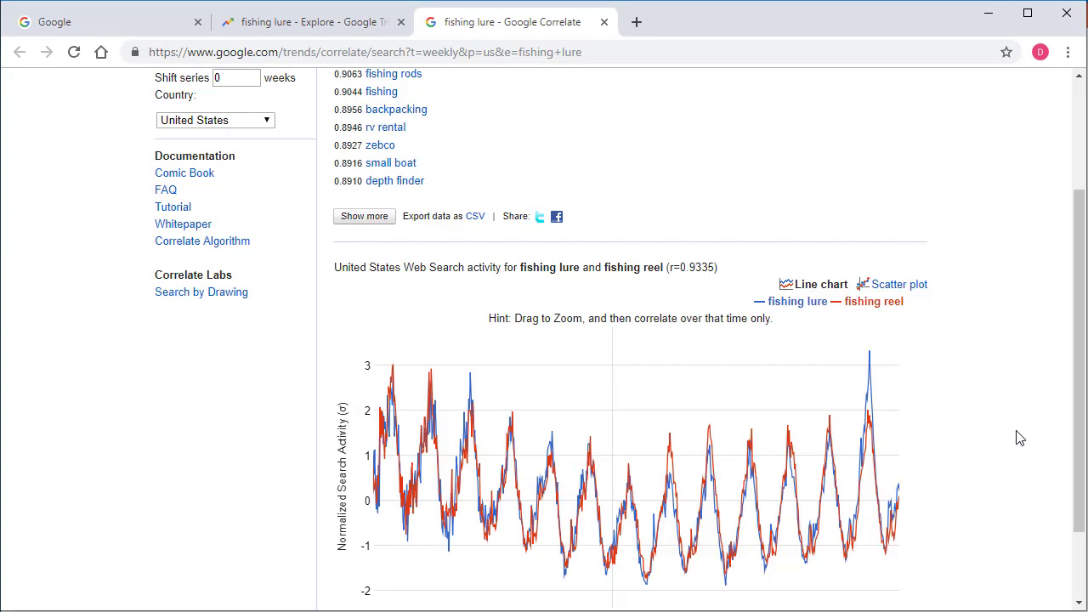
scroll(1016, 438, up, 1)
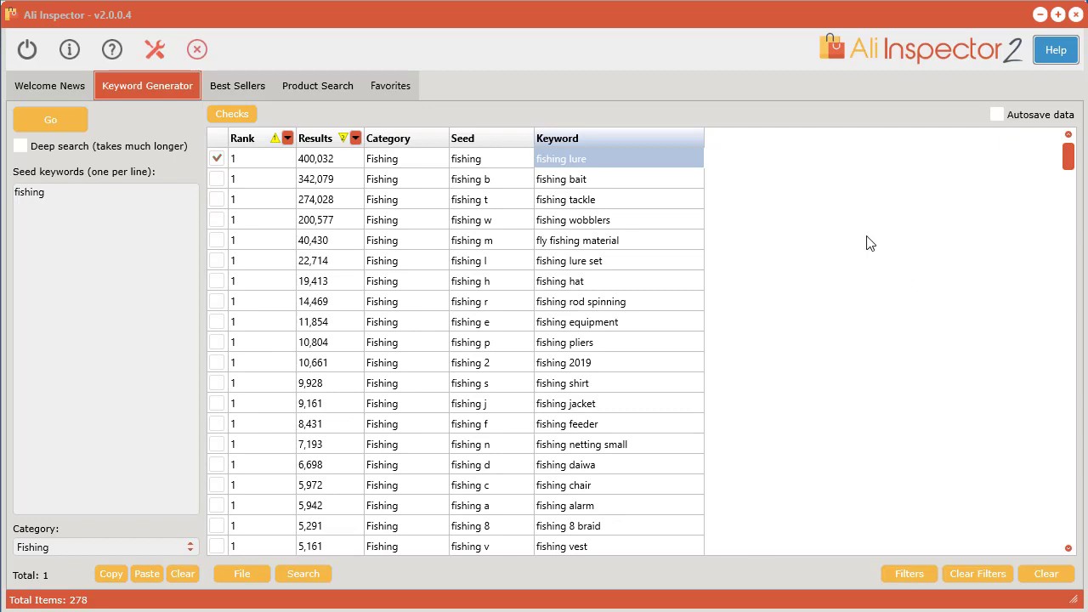
- Send "fishing lure" to the AliExpress keyword search tool and view the Bing and Manual Input search options
right_click(600, 159)
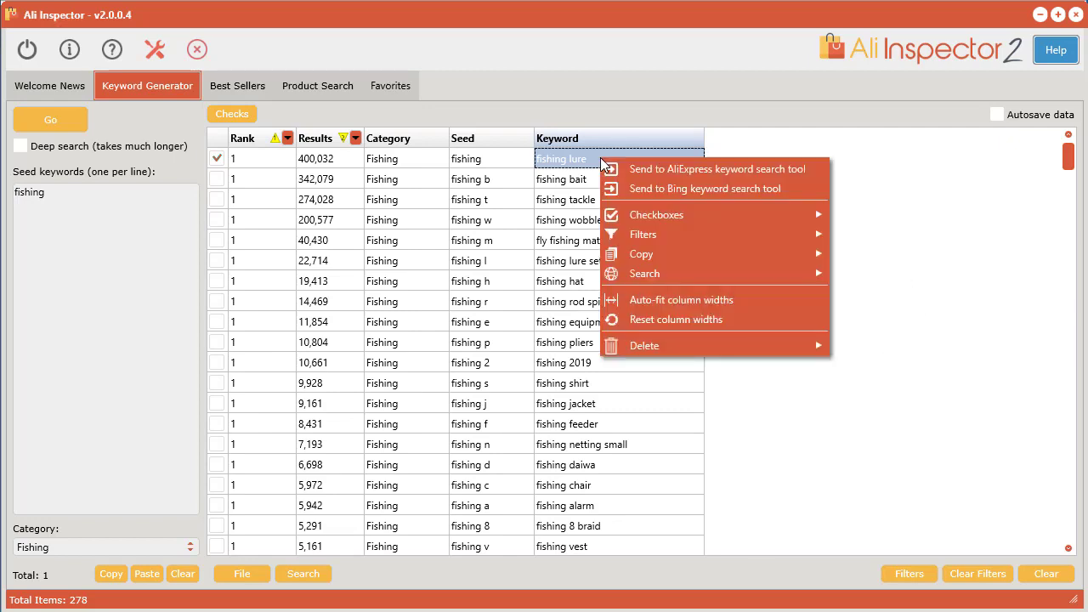
click(694, 171)
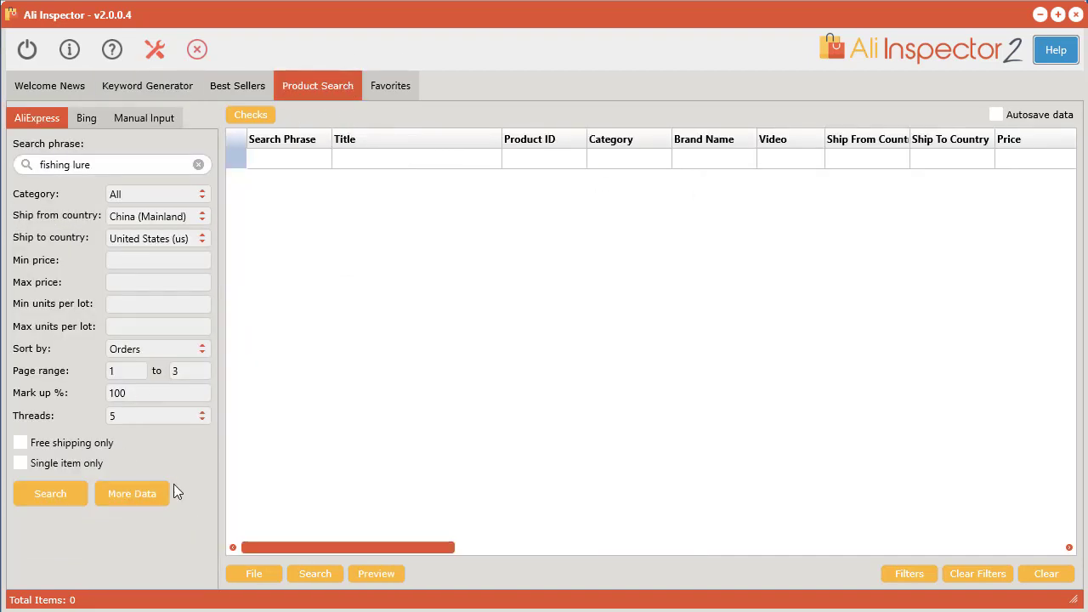
click(83, 122)
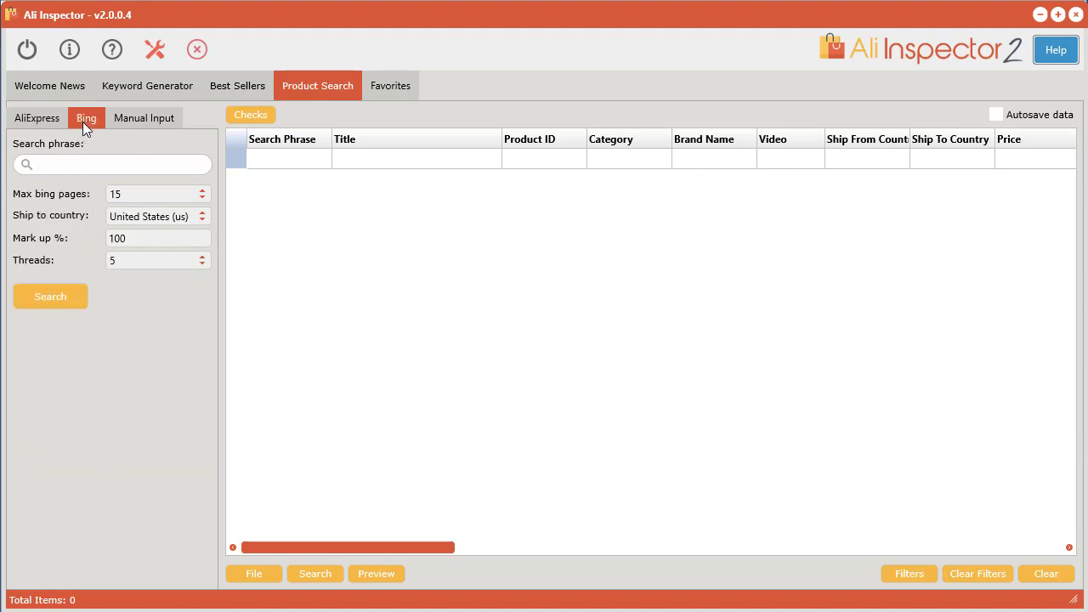
click(134, 120)
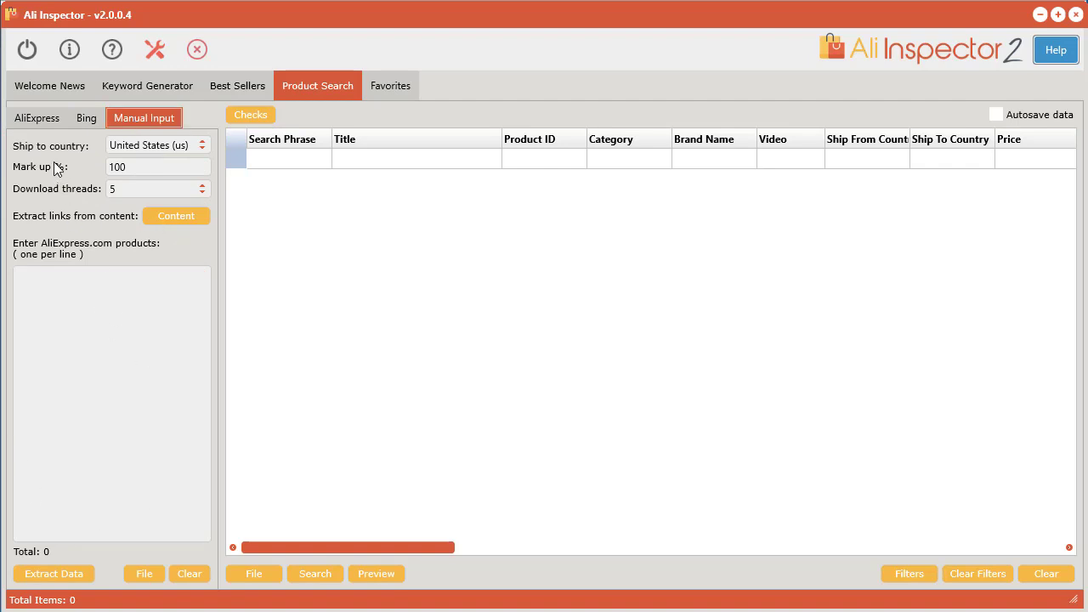
click(37, 117)
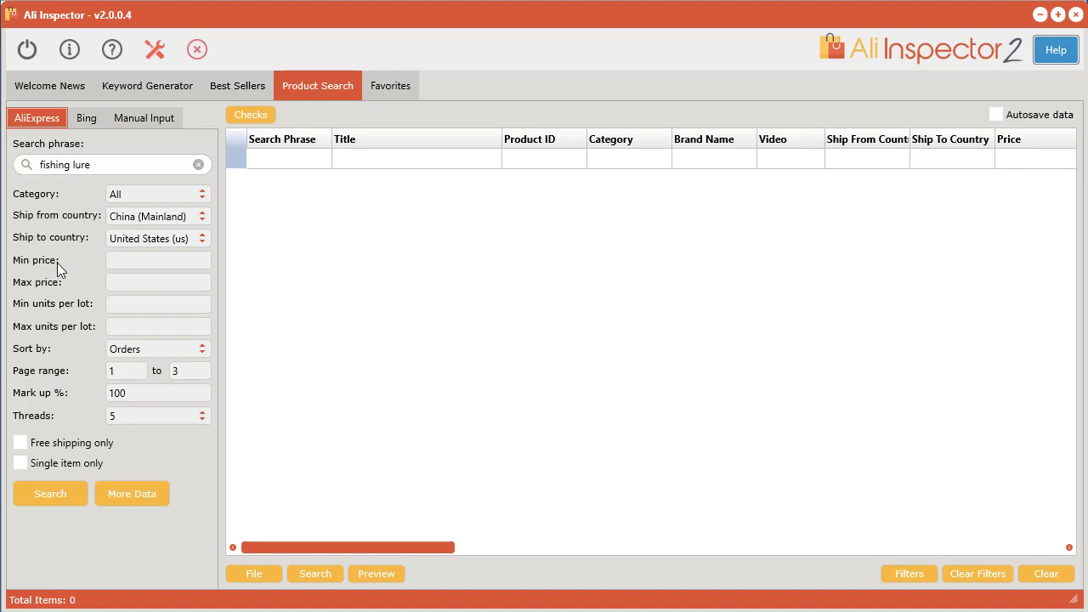
- Run the AliExpress product search for "fishing lure" with 15 threads and review the price, profit, orders and shipping columns
click(59, 497)
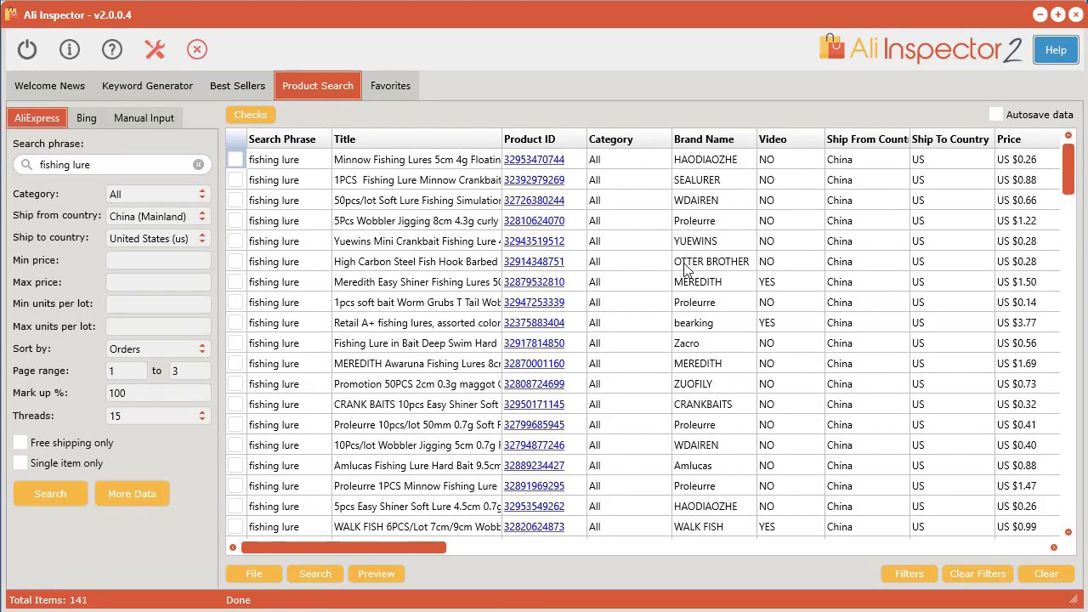
drag(352, 544, 727, 557)
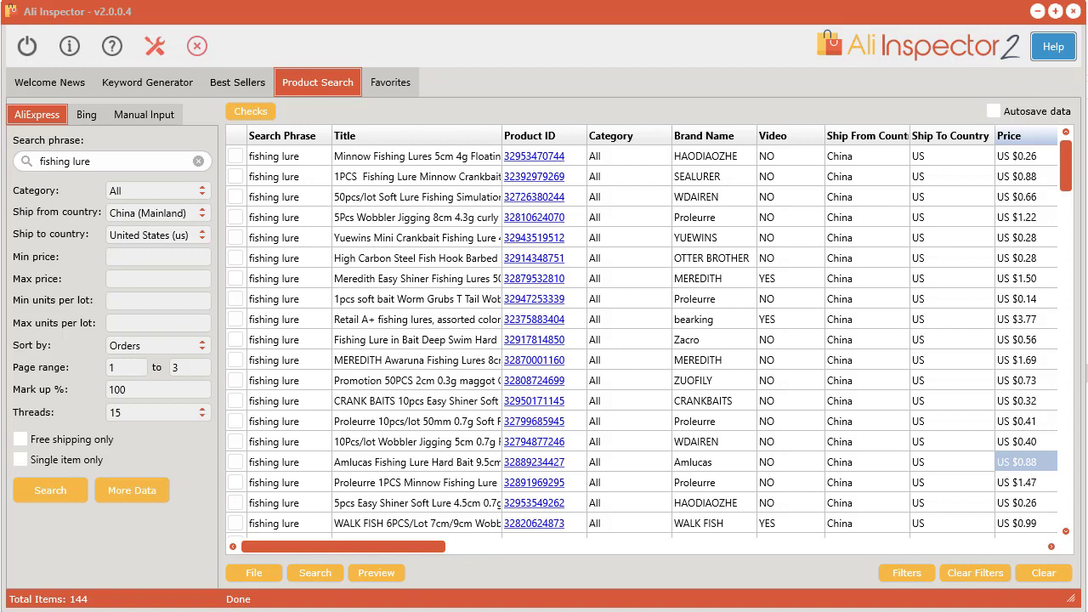
drag(335, 547, 511, 548)
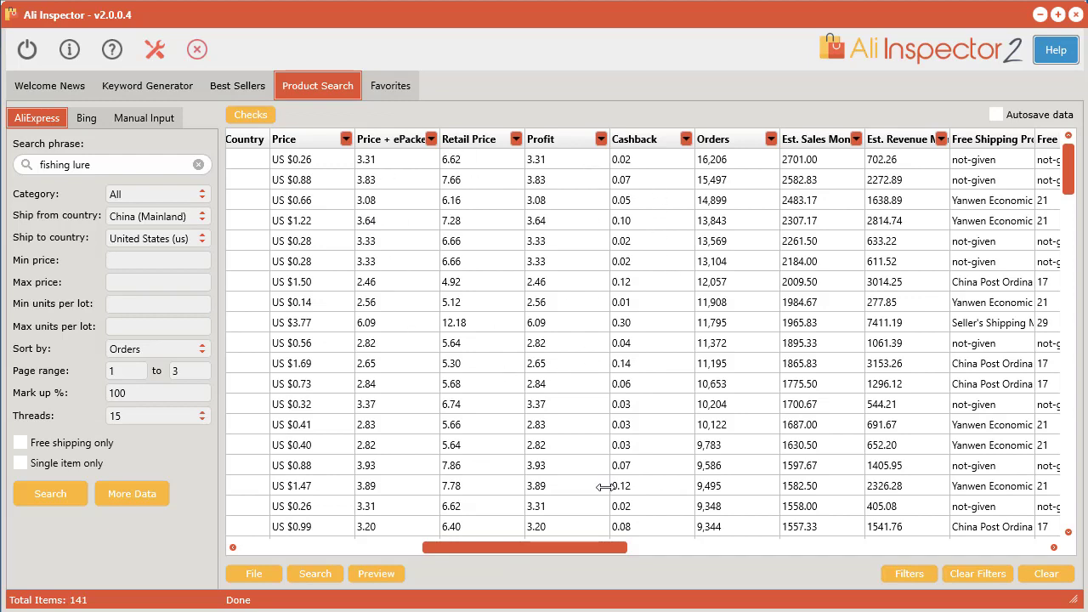
drag(590, 548, 633, 541)
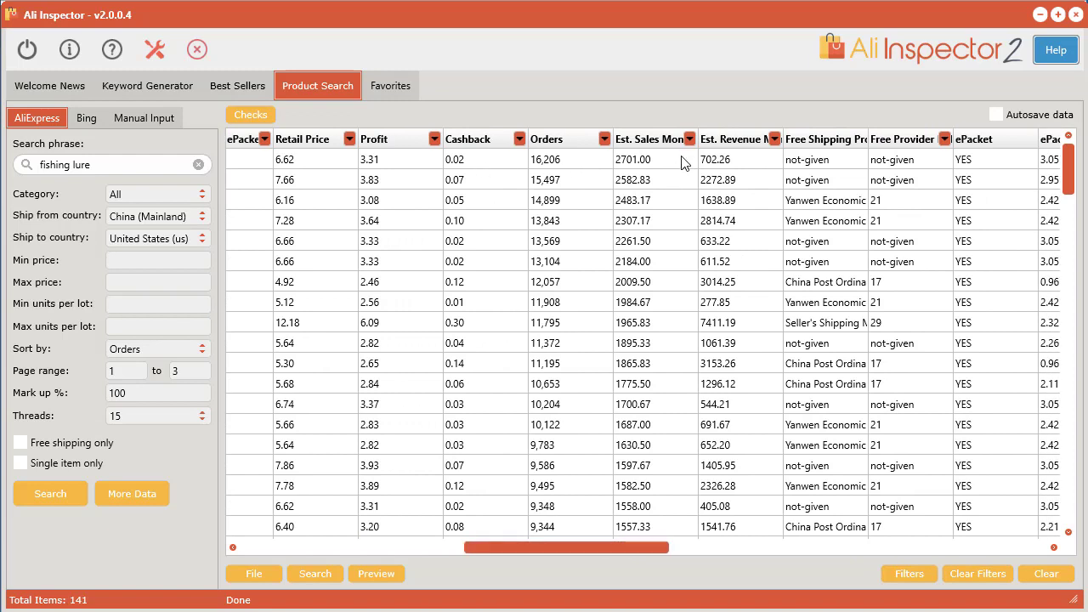
drag(620, 545, 823, 553)
- Run a Bing product search for "fishing lure" with a maximum of 15 Bing pages
click(88, 118)
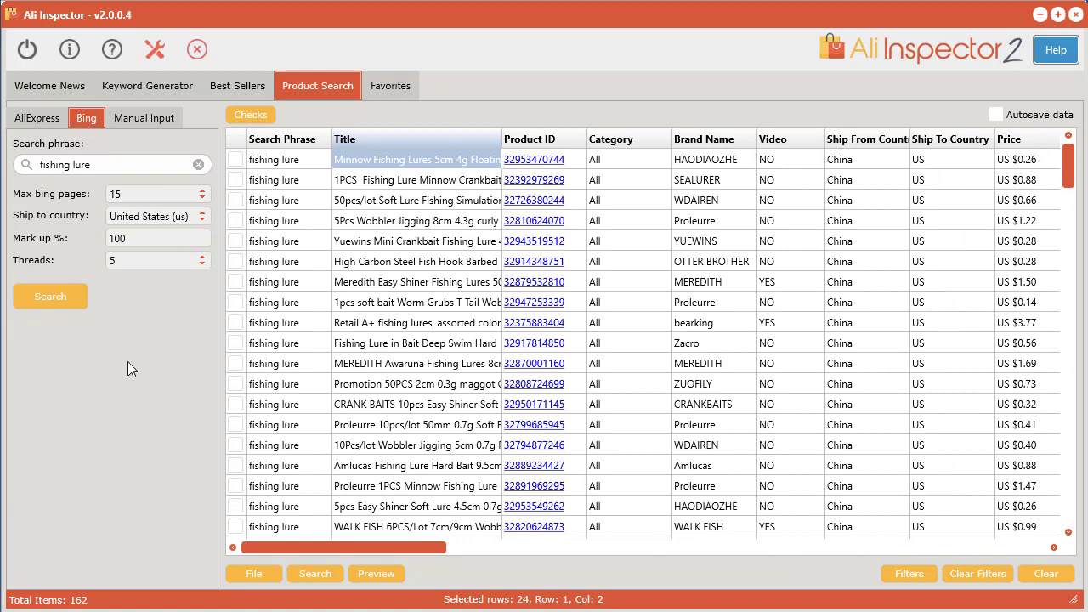
click(61, 300)
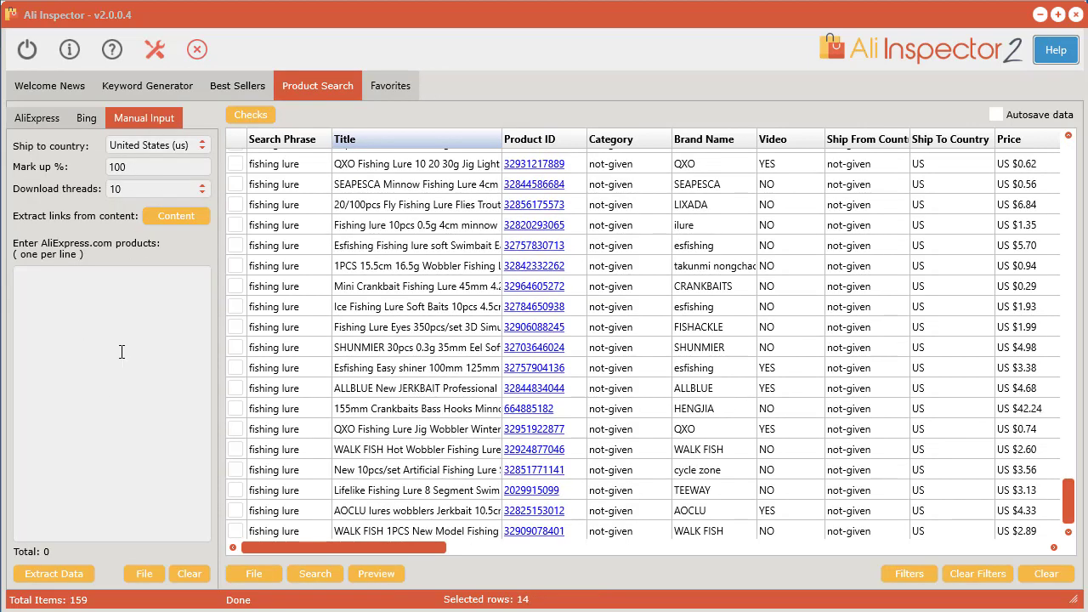
- Paste the copied AliExpress product links into the manual input list and check the beginnings of the links
click(39, 309)
right_click(38, 310)
click(73, 365)
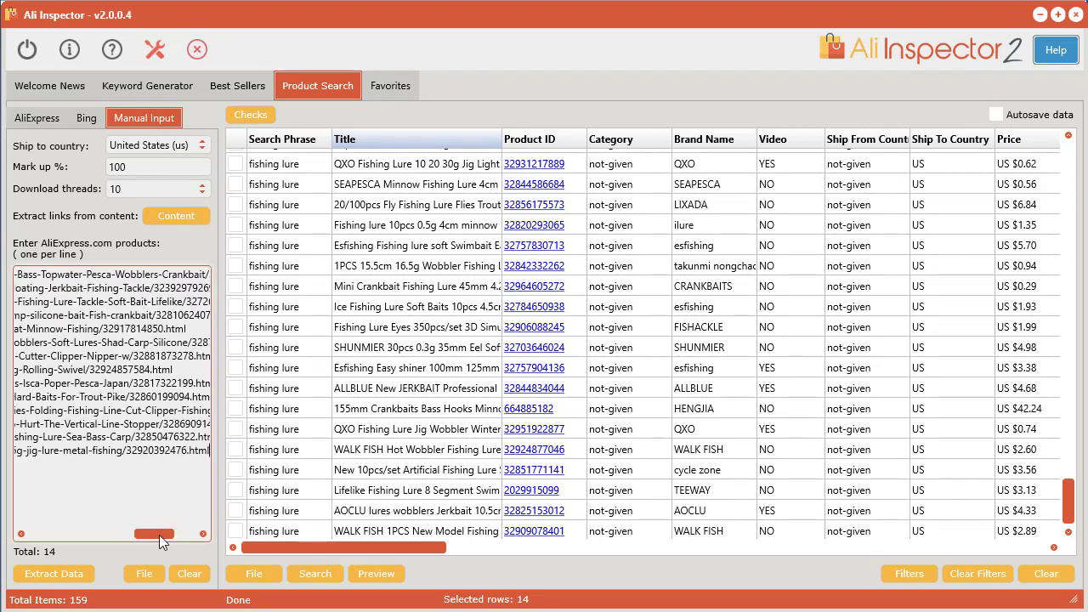
drag(158, 533, 50, 542)
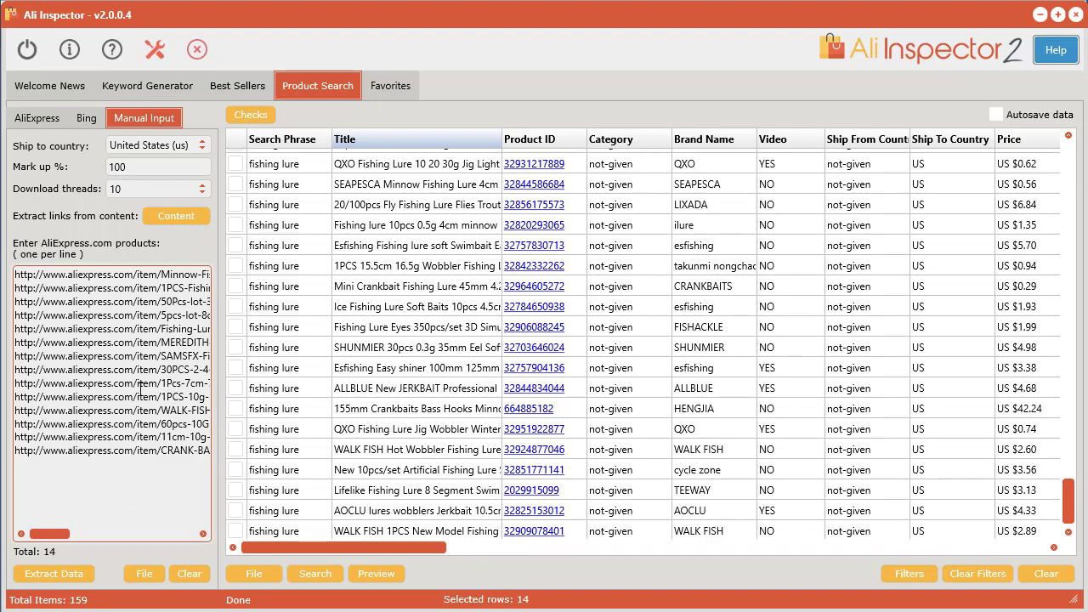
- Extract the product data for the pasted AliExpress links and review the newly added rows
click(42, 571)
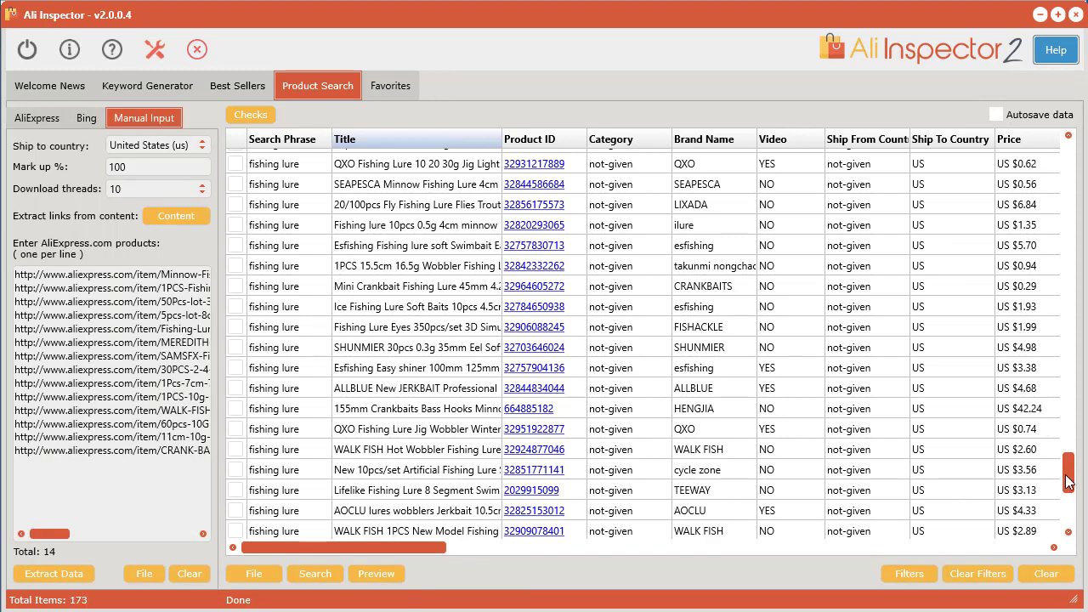
scroll(1059, 460, down, 4)
drag(423, 541, 1033, 548)
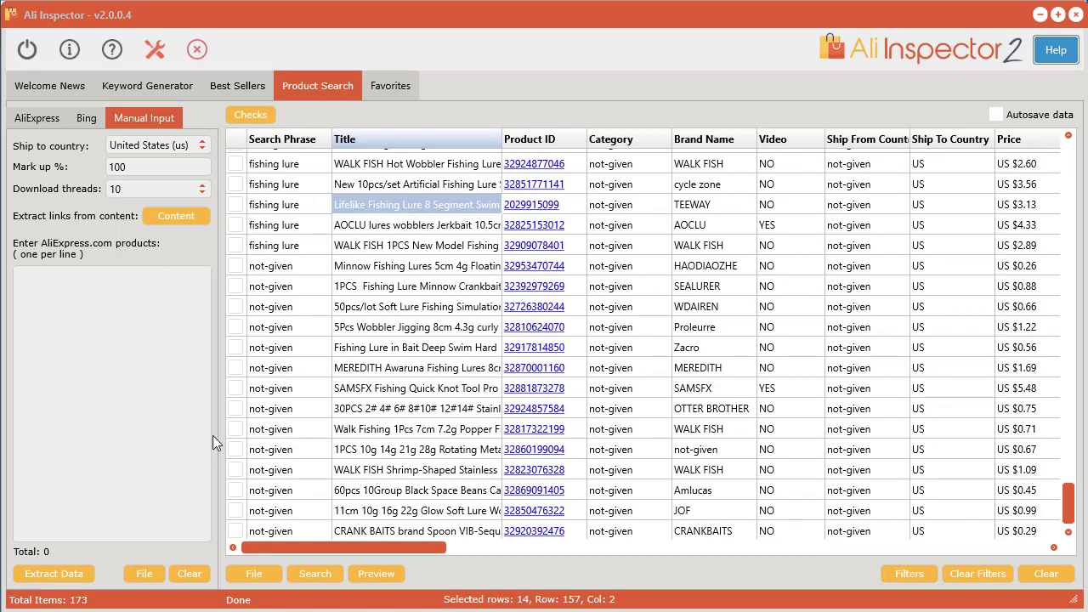
- Open the content link extractor and copy the full page source of the Google results for site:aliexpress.com/item/ "fishing lure"
click(175, 216)
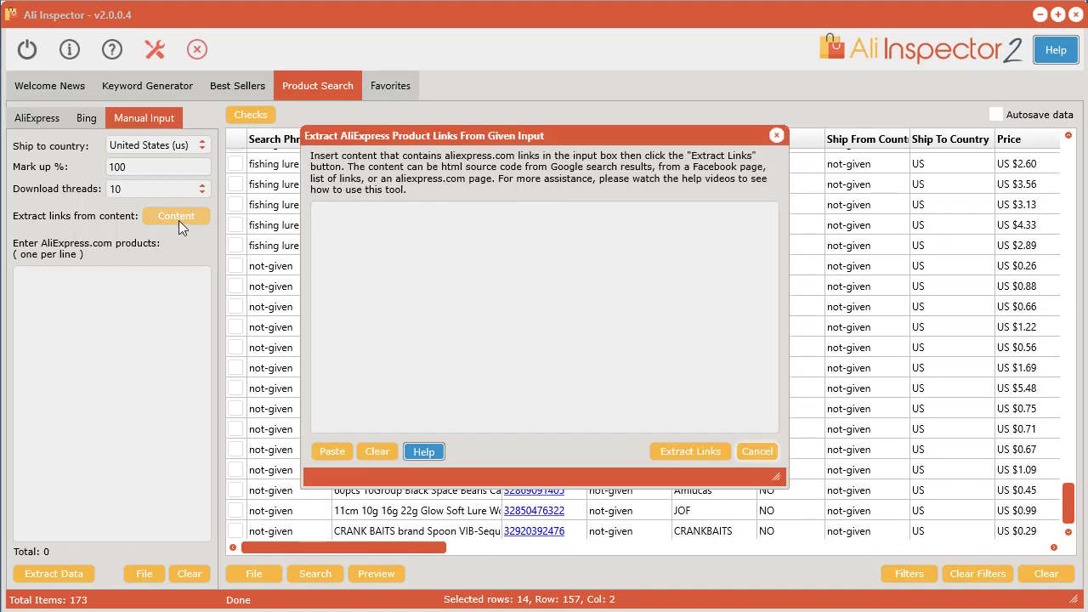
click(614, 273)
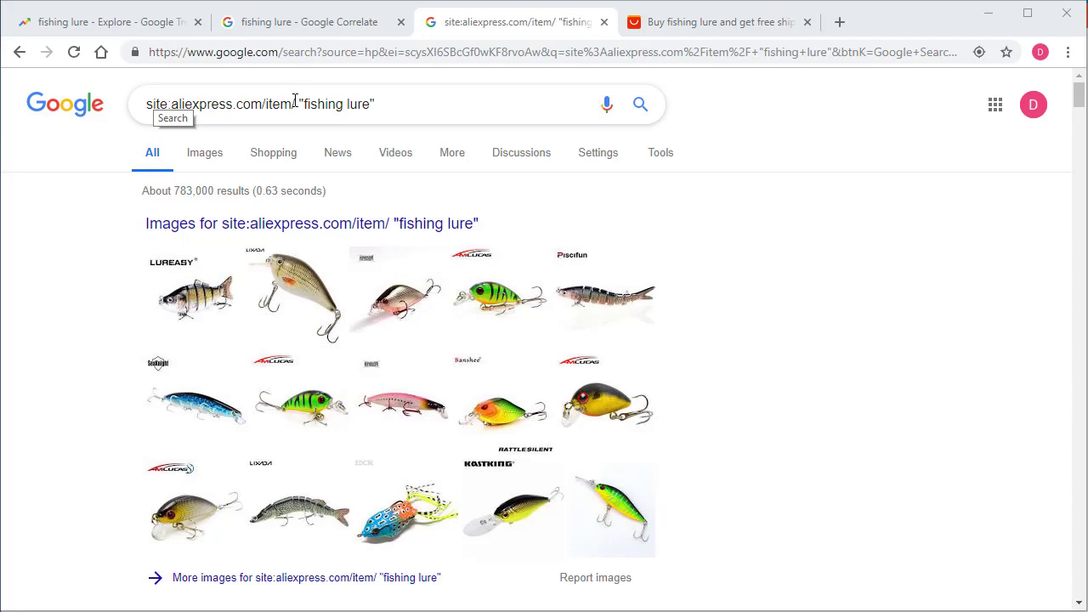
drag(1078, 100, 1080, 247)
right_click(736, 227)
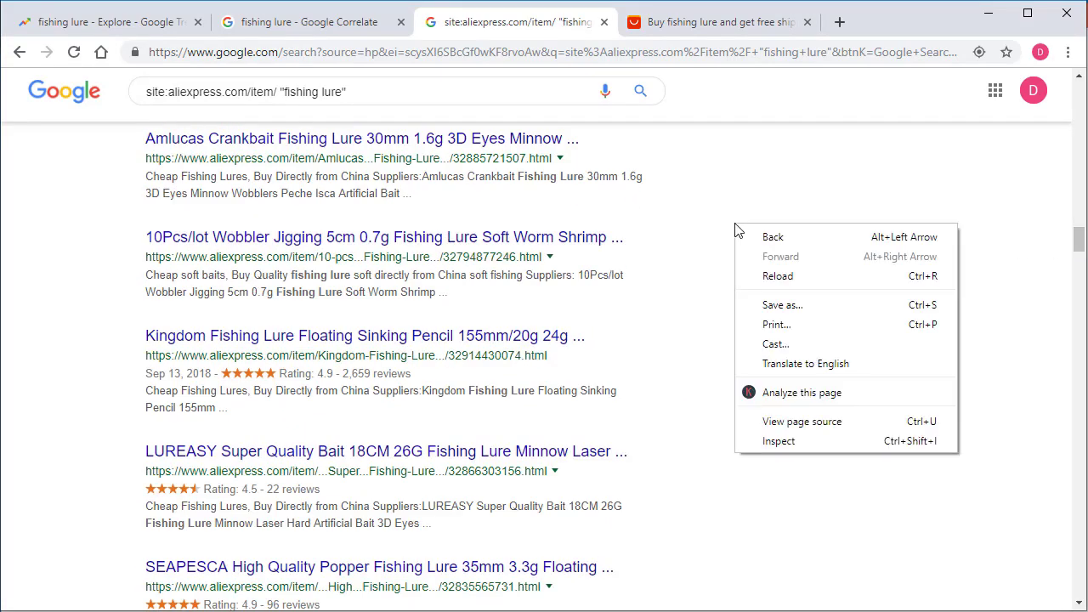
click(802, 421)
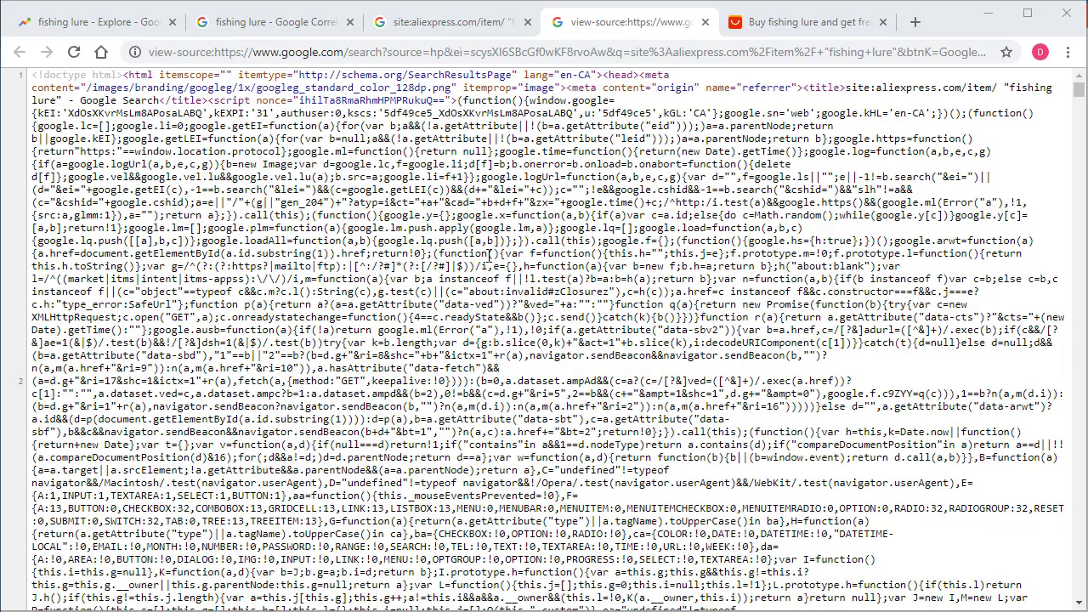
key(ctrl+a)
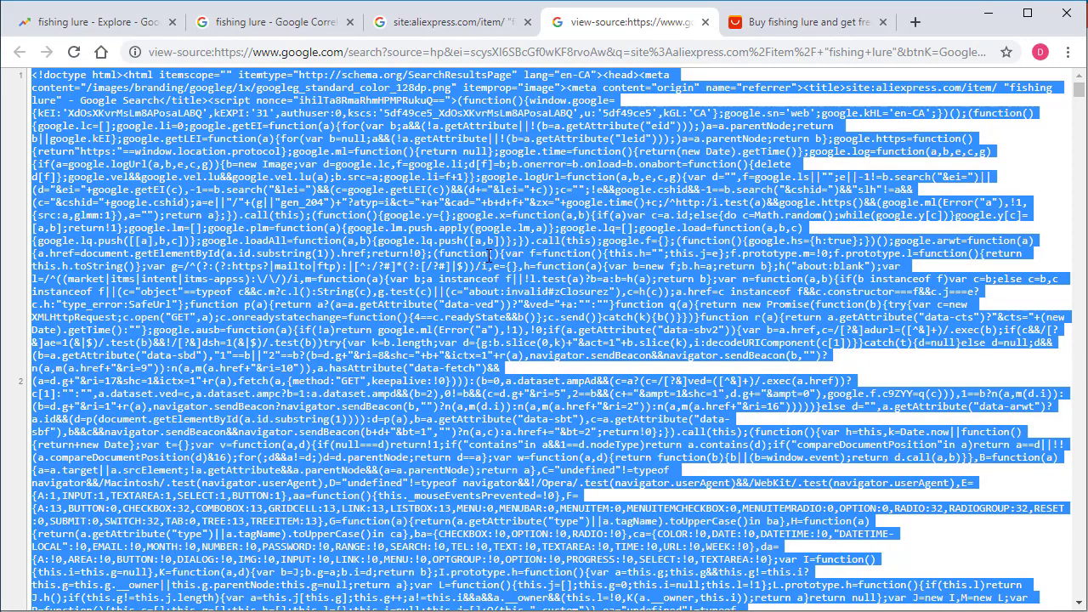
right_click(490, 255)
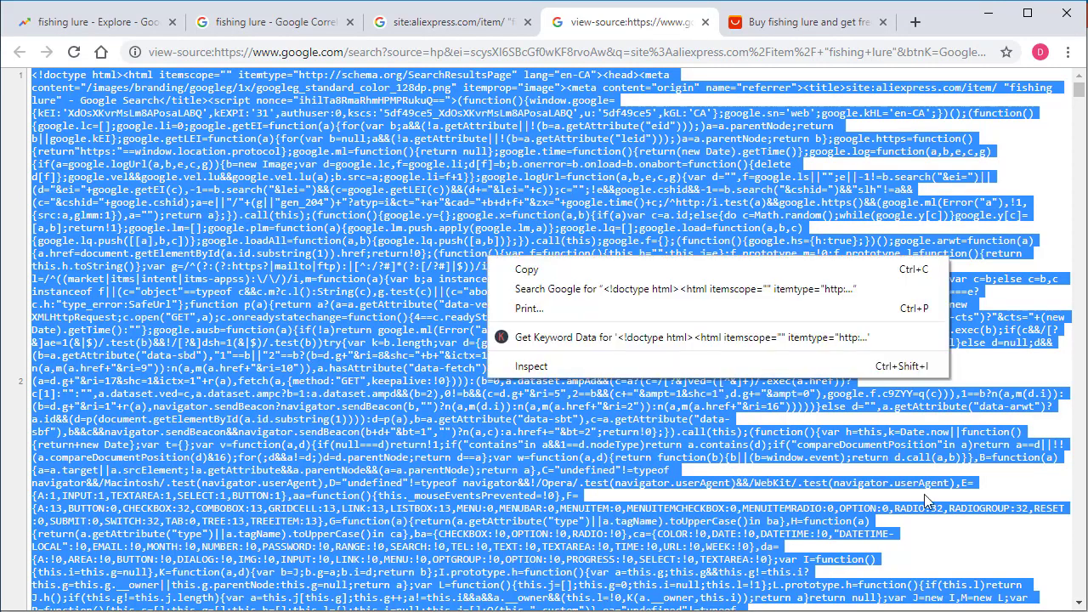
click(534, 272)
- Extract the AliExpress product links from the copied page source in Ali Inspector and run the data extraction on them
click(995, 19)
click(486, 230)
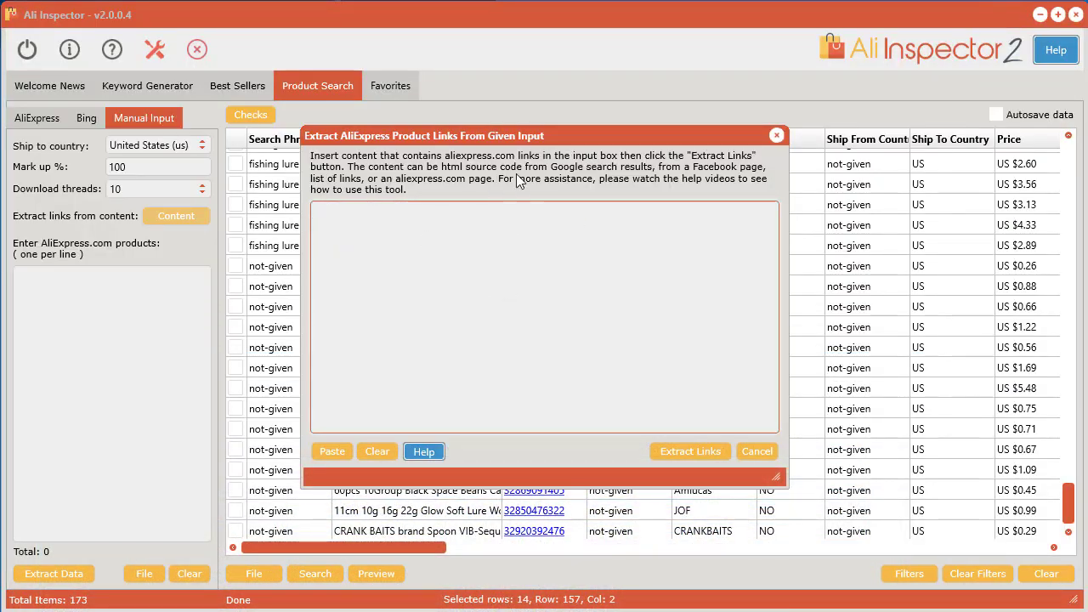
click(331, 451)
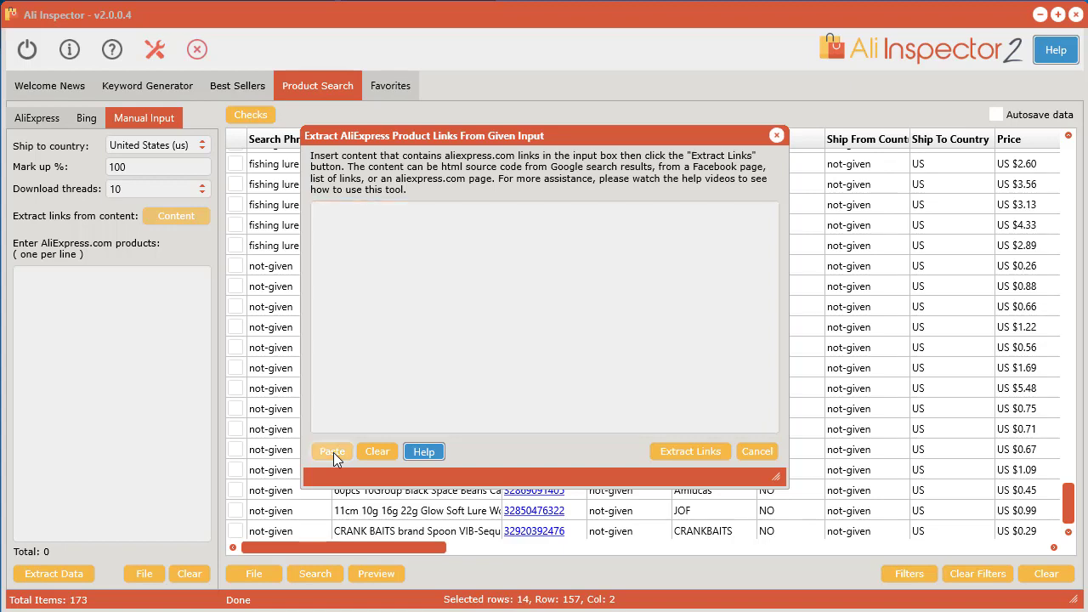
click(689, 451)
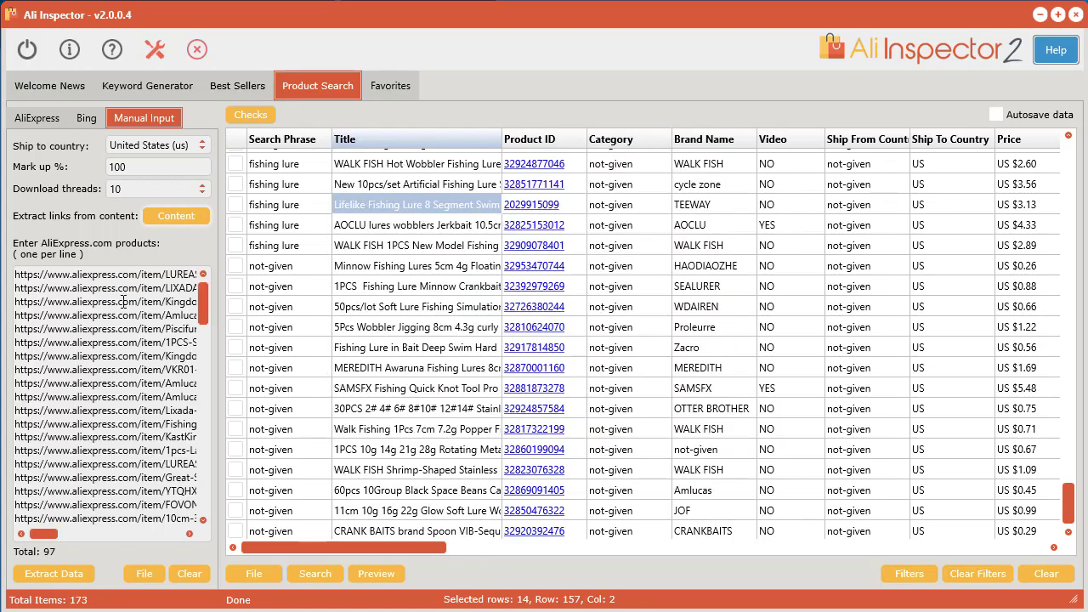
mouse_move(199, 312)
mouse_down()
mouse_move(195, 461)
mouse_move(210, 297)
mouse_up()
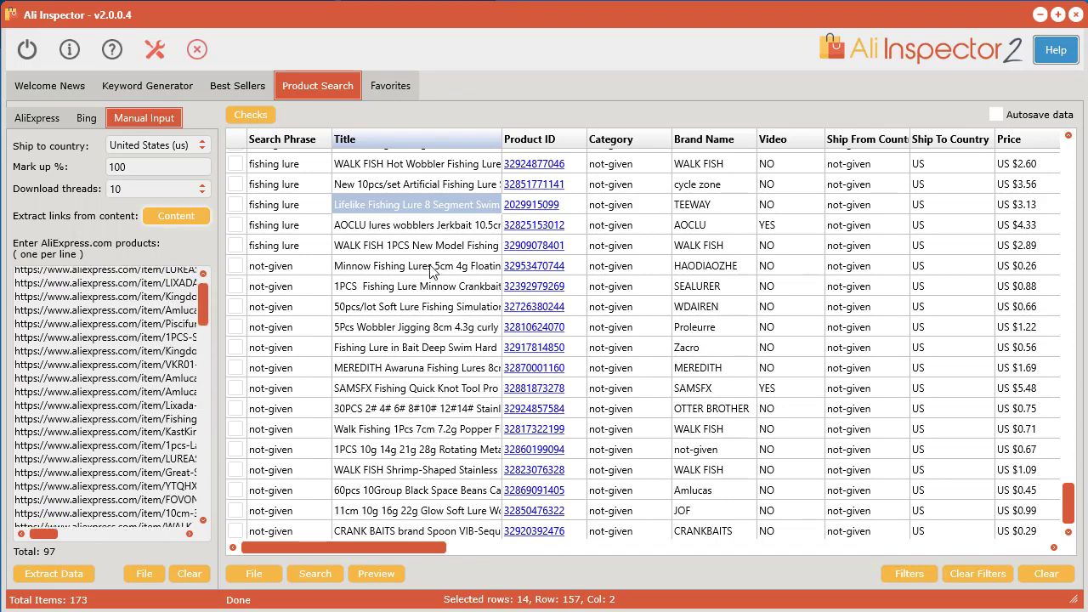
click(56, 574)
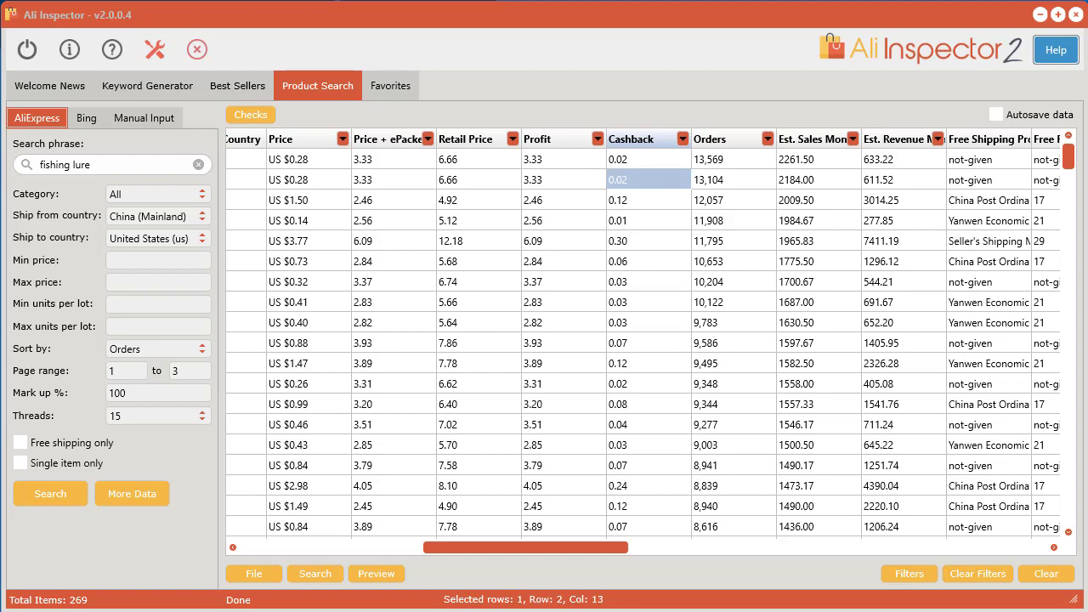
- Extract the sales history of the second product in the results with a maximum of 1000 transactions
right_click(641, 178)
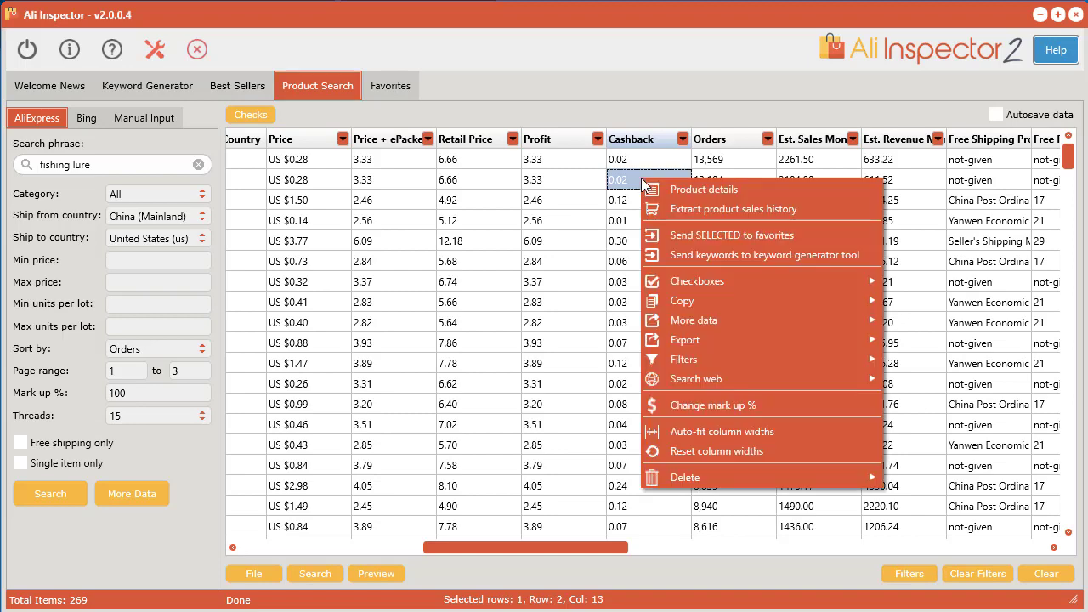
click(709, 209)
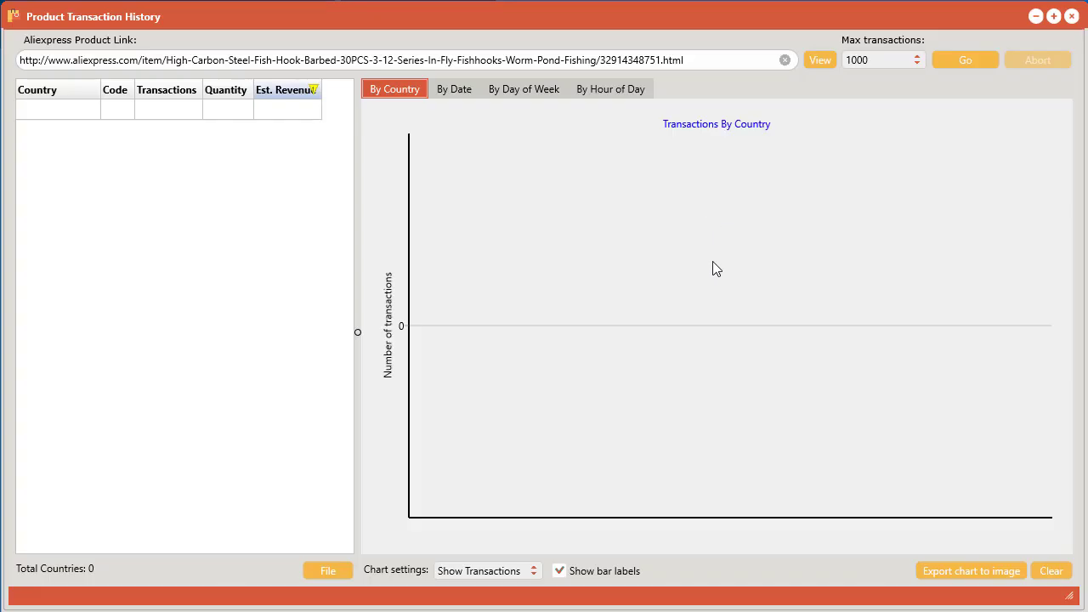
click(969, 57)
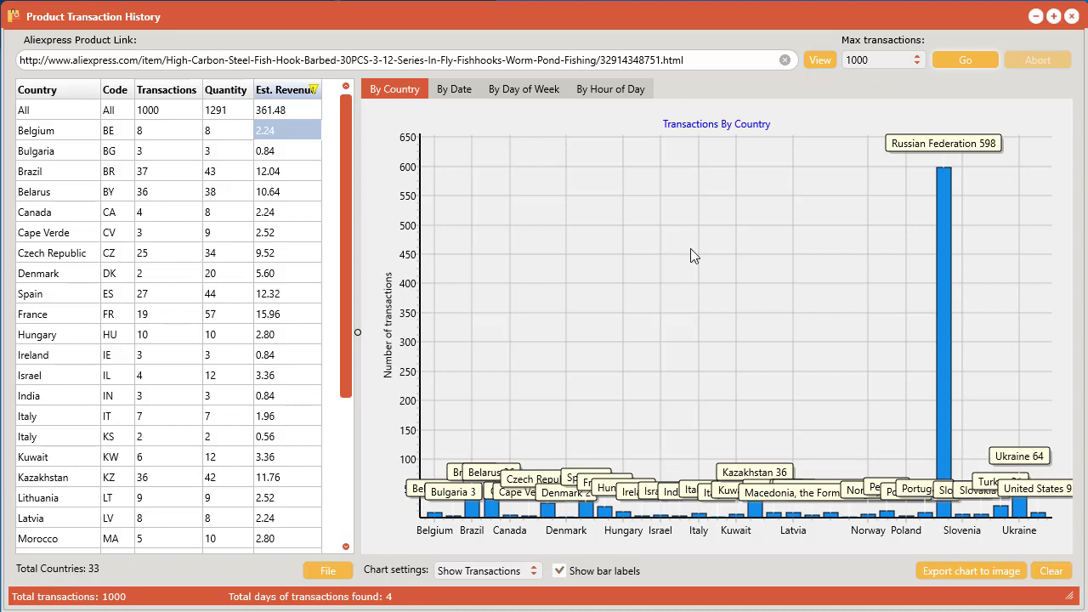
- Sort the countries by highest estimated revenue and view the transaction charts by date, day of week and hour of day
click(292, 90)
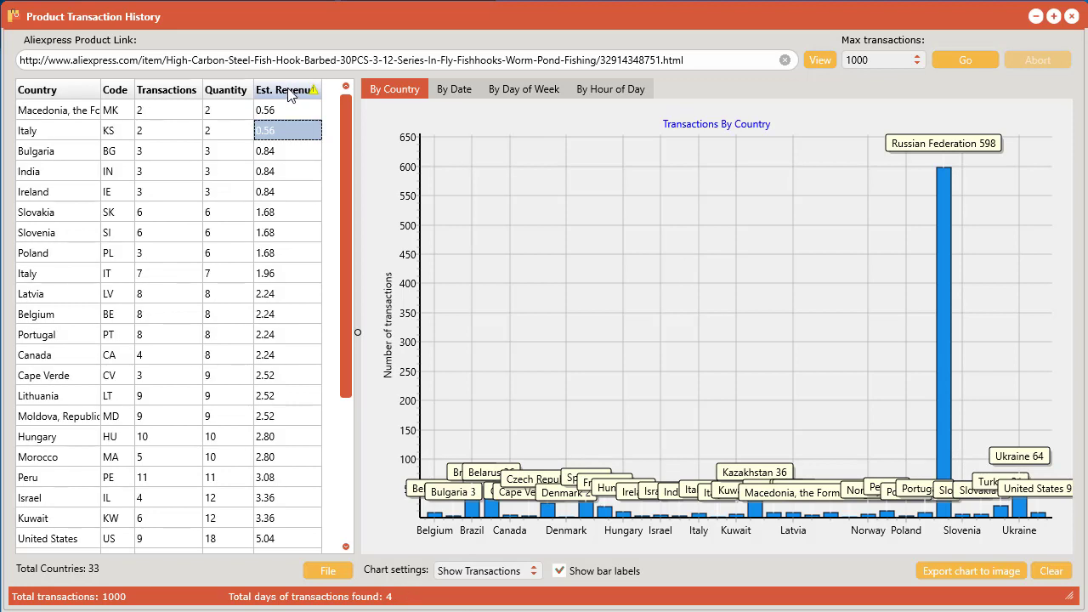
click(292, 90)
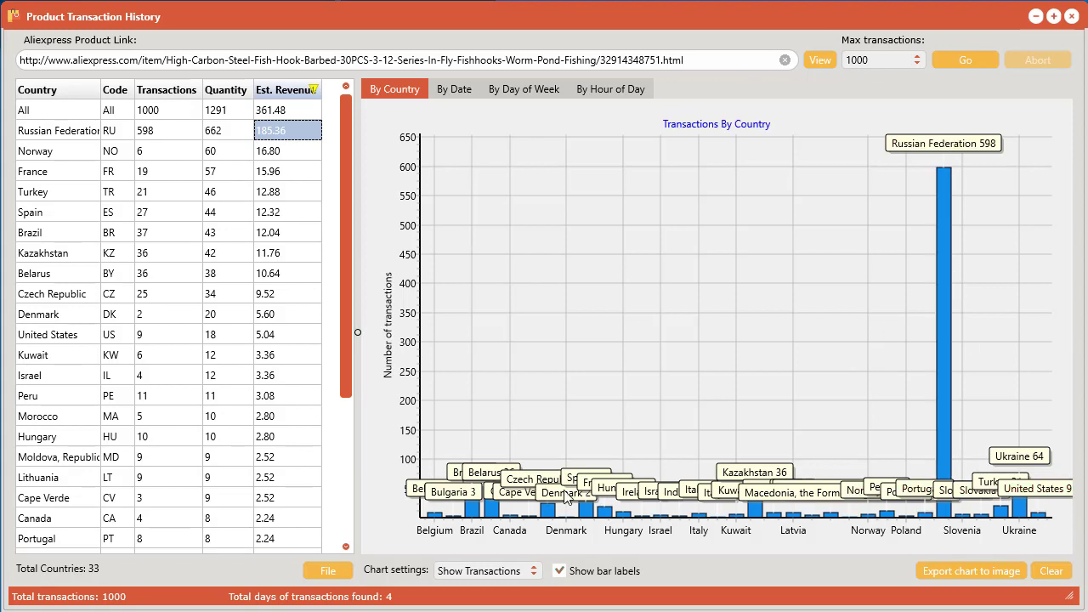
click(463, 92)
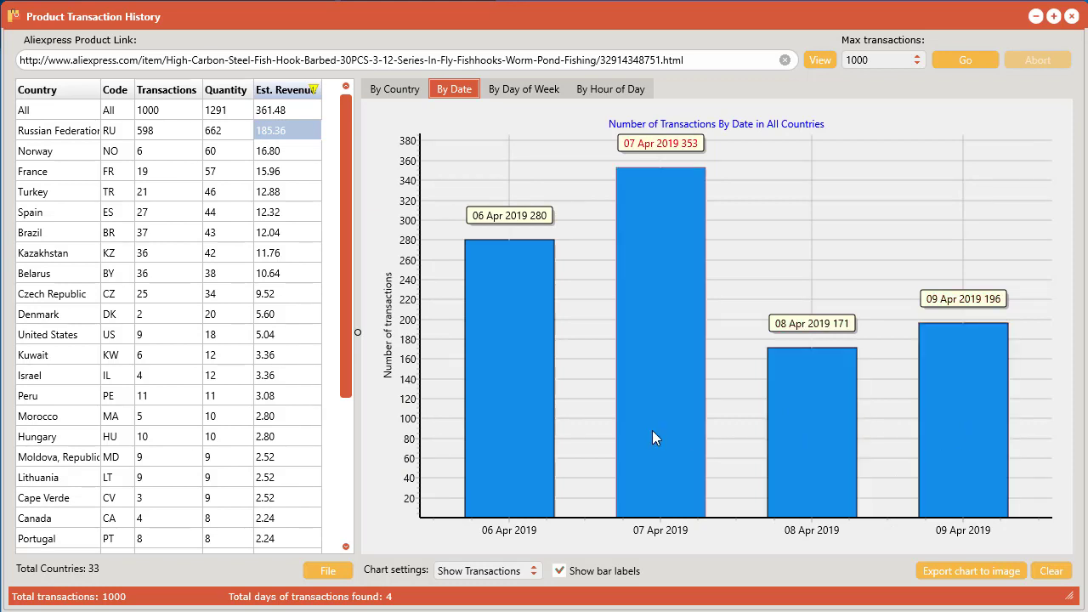
click(528, 92)
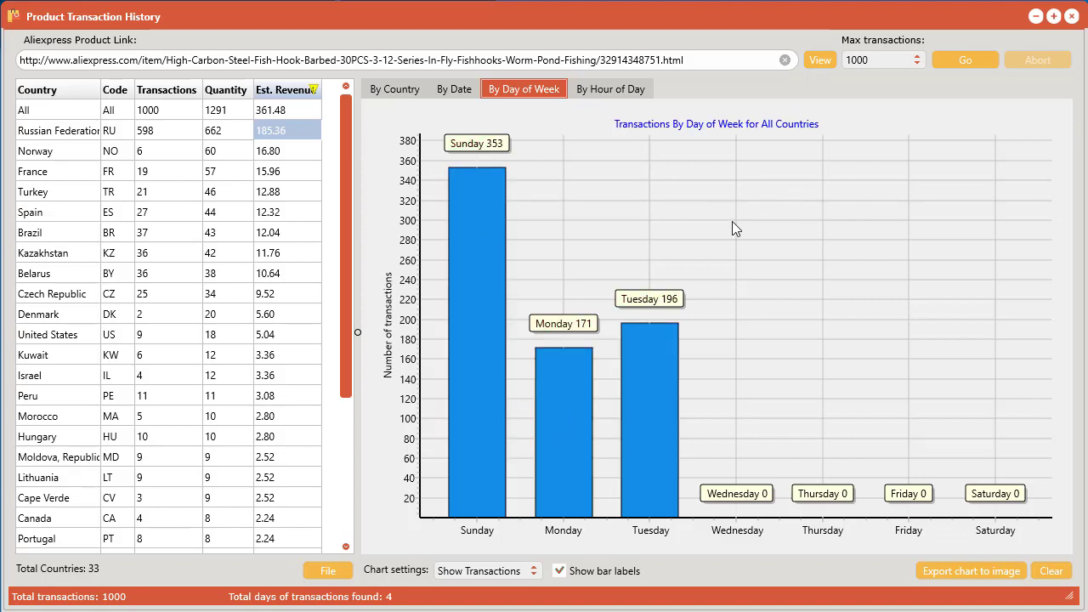
click(616, 92)
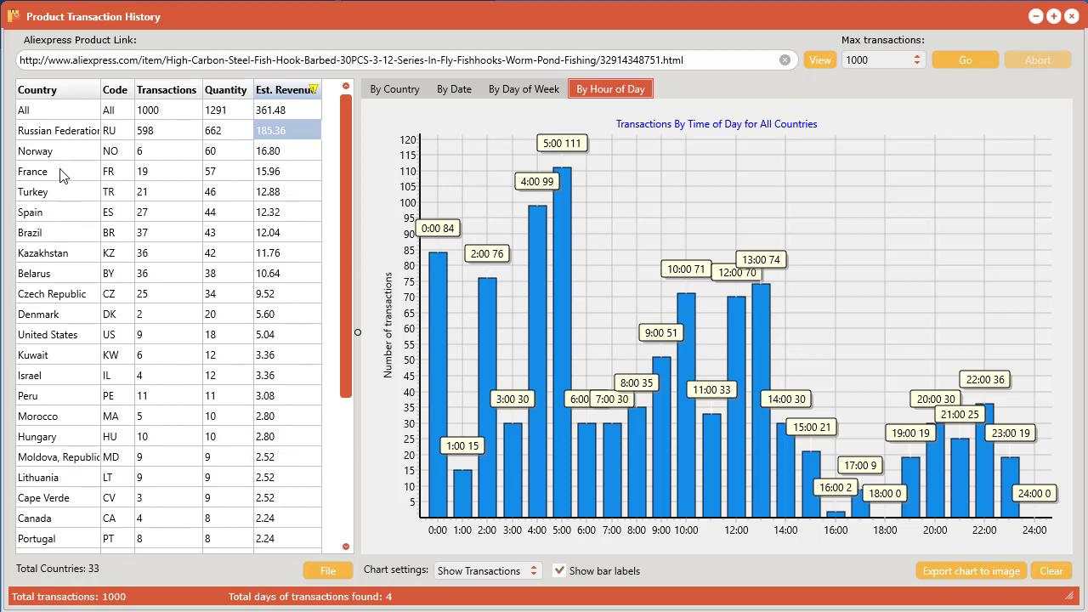
- View the transaction charts for France by hour of day, day of week and date
click(219, 174)
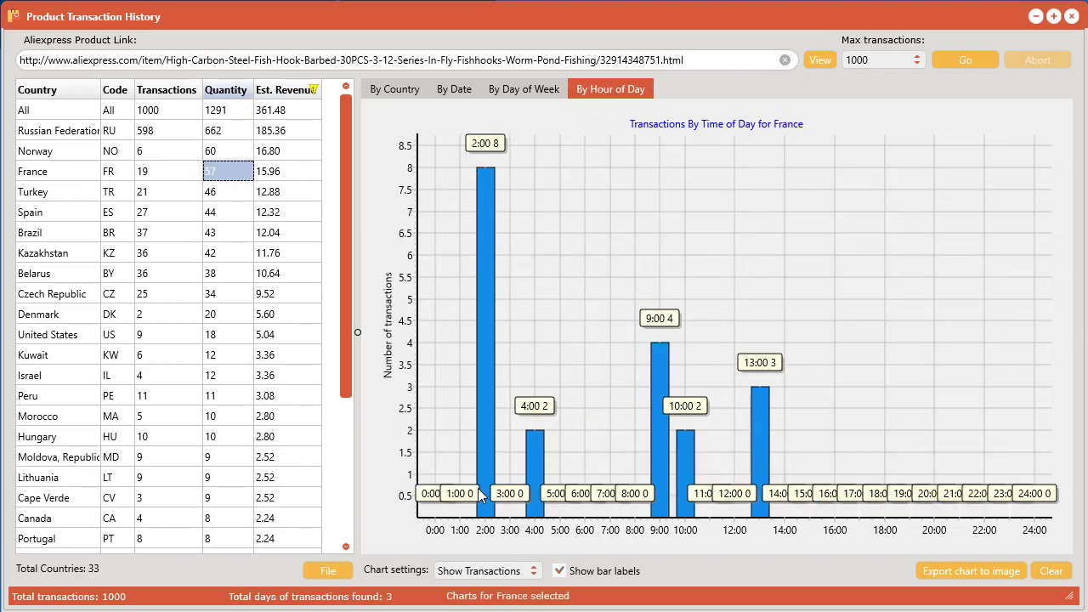
click(527, 91)
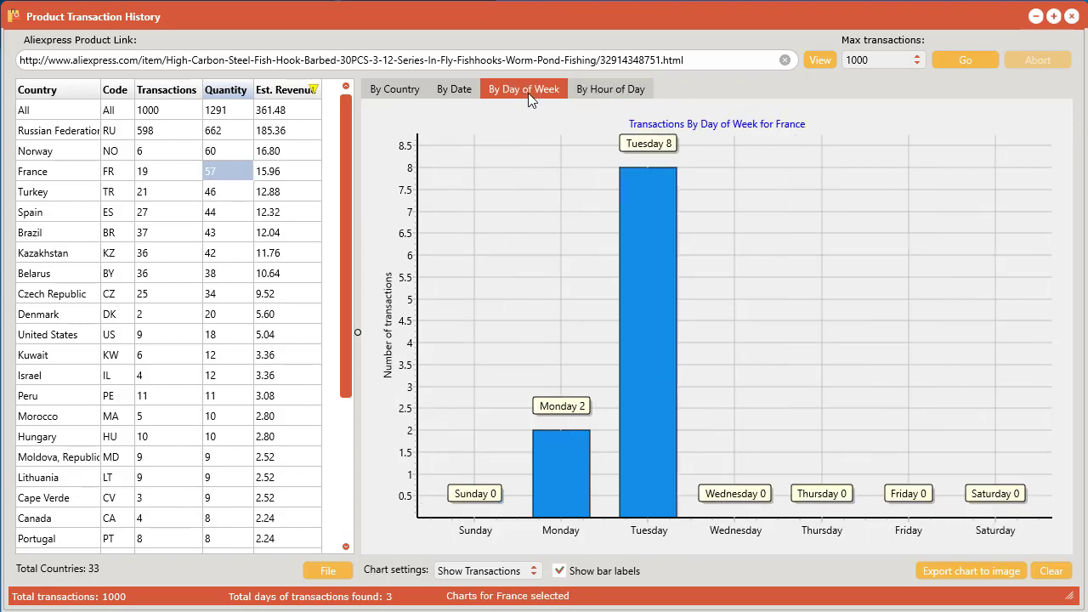
click(447, 92)
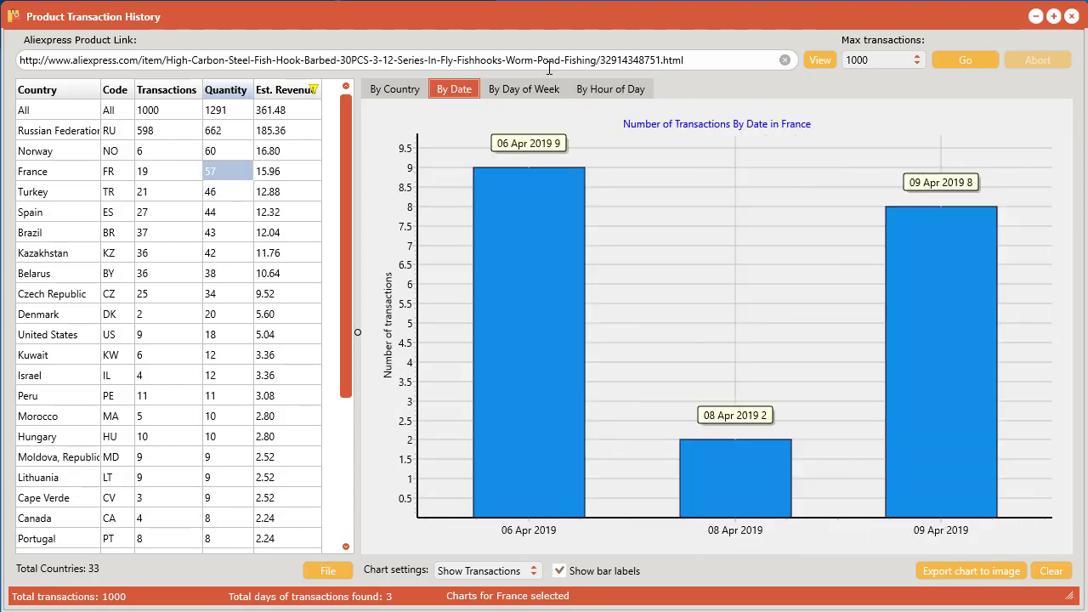
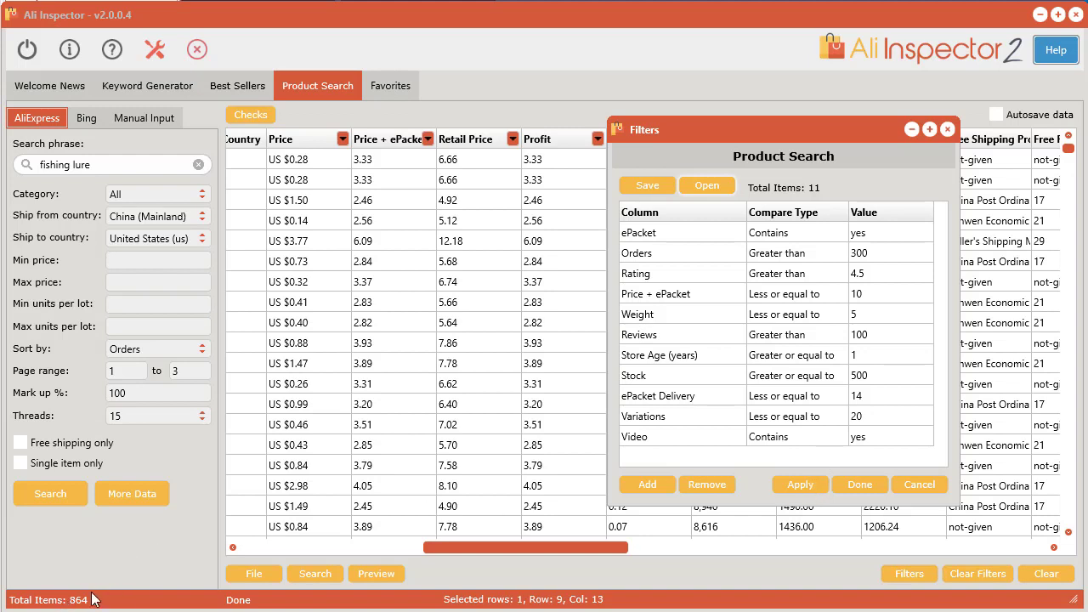
- Apply the listed filters to the product search results and open the filtered products as a browser preview report
click(800, 486)
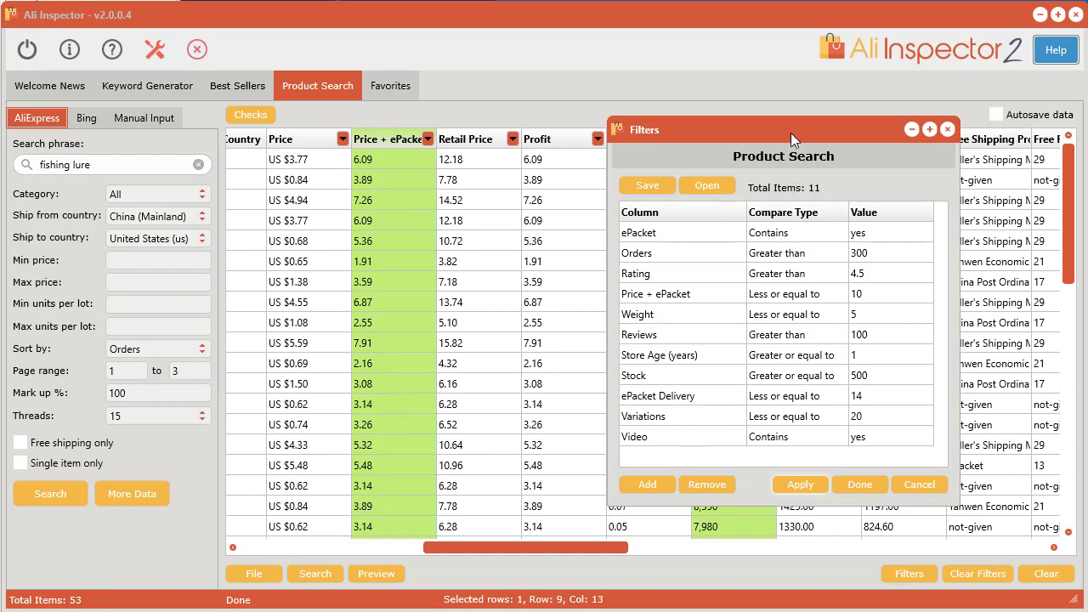
drag(813, 120, 916, 74)
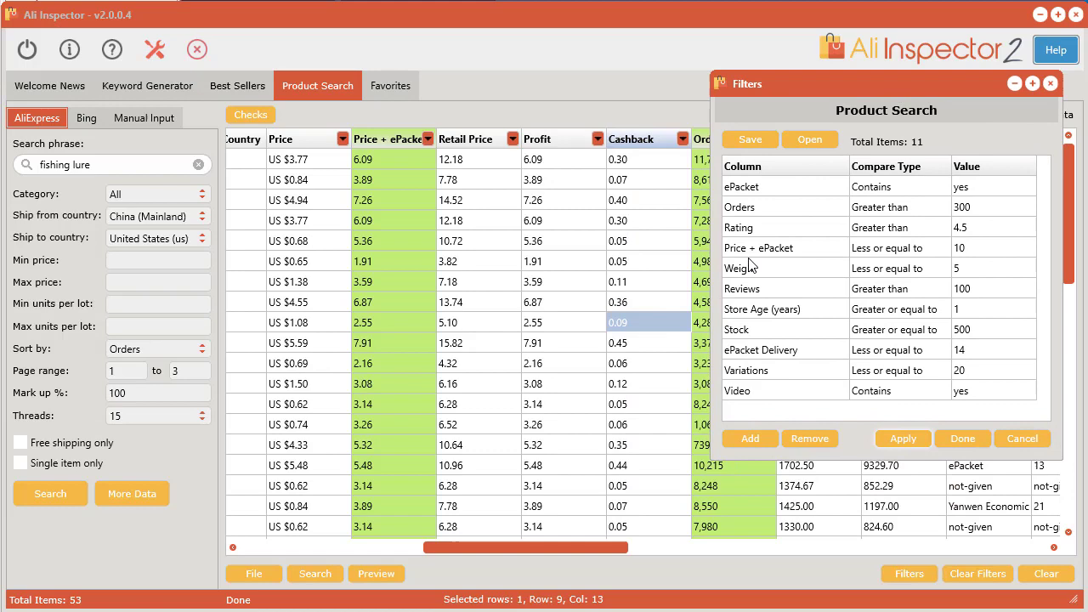
click(377, 575)
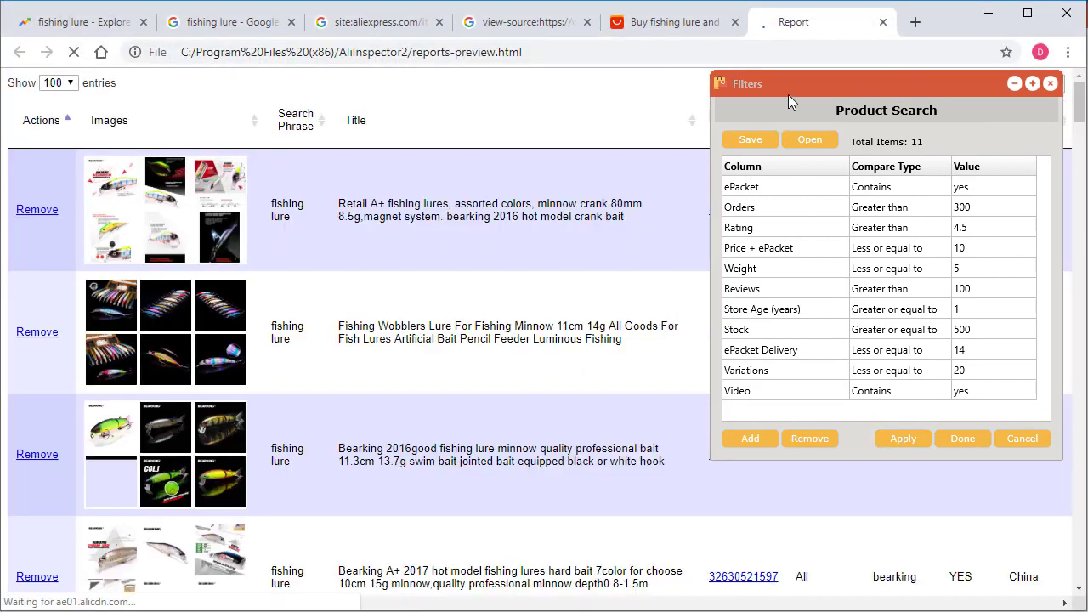
drag(788, 94, 919, 100)
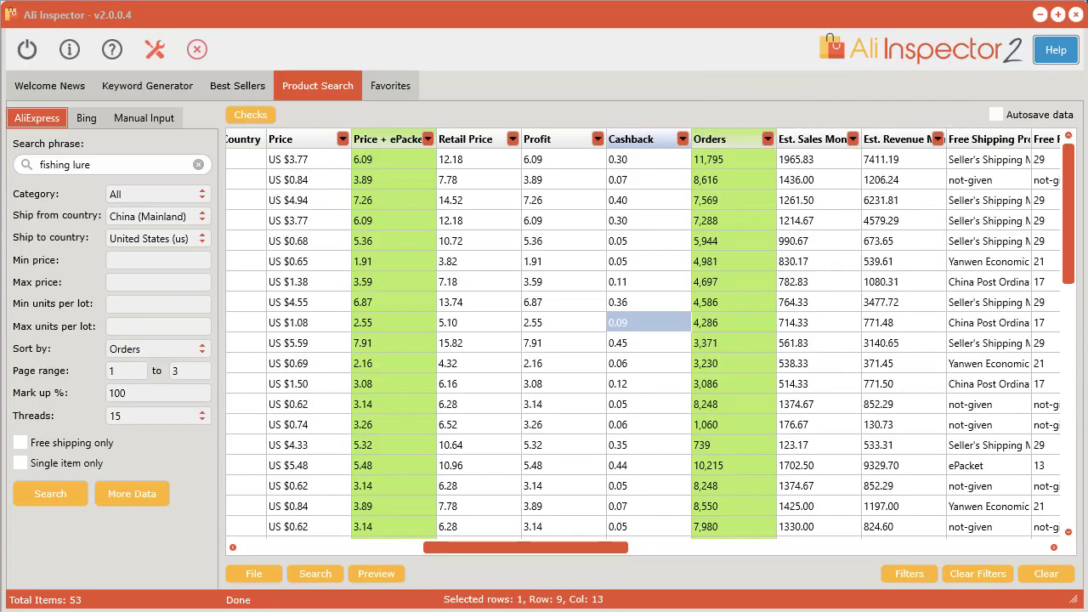
key(alt+Tab)
- Look through the preview report's product images, enlarged pictures, titles and details
scroll(502, 349, down, 7)
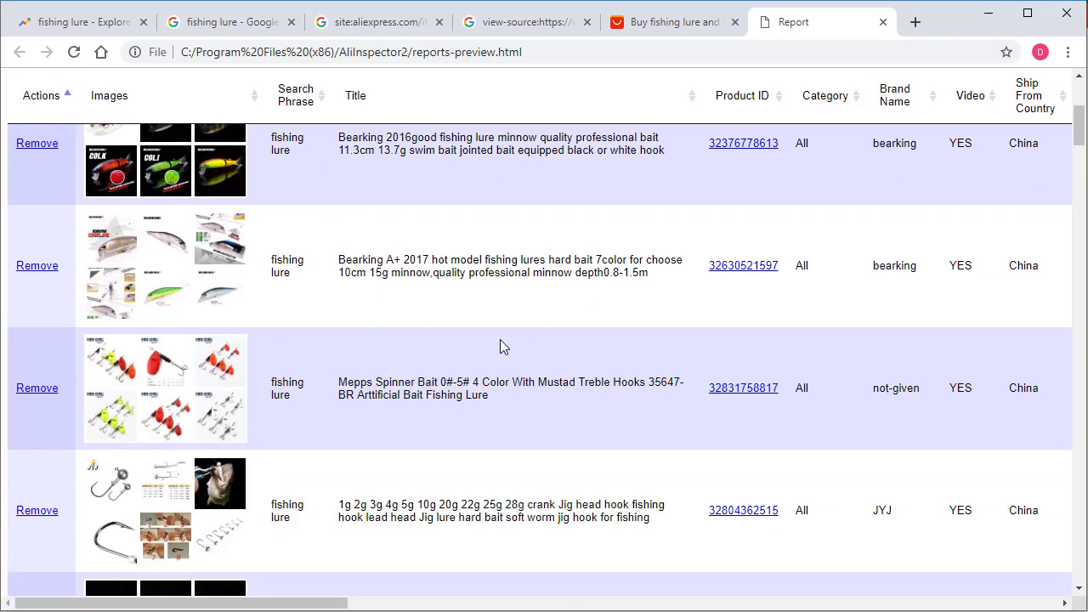
scroll(513, 374, down, 3)
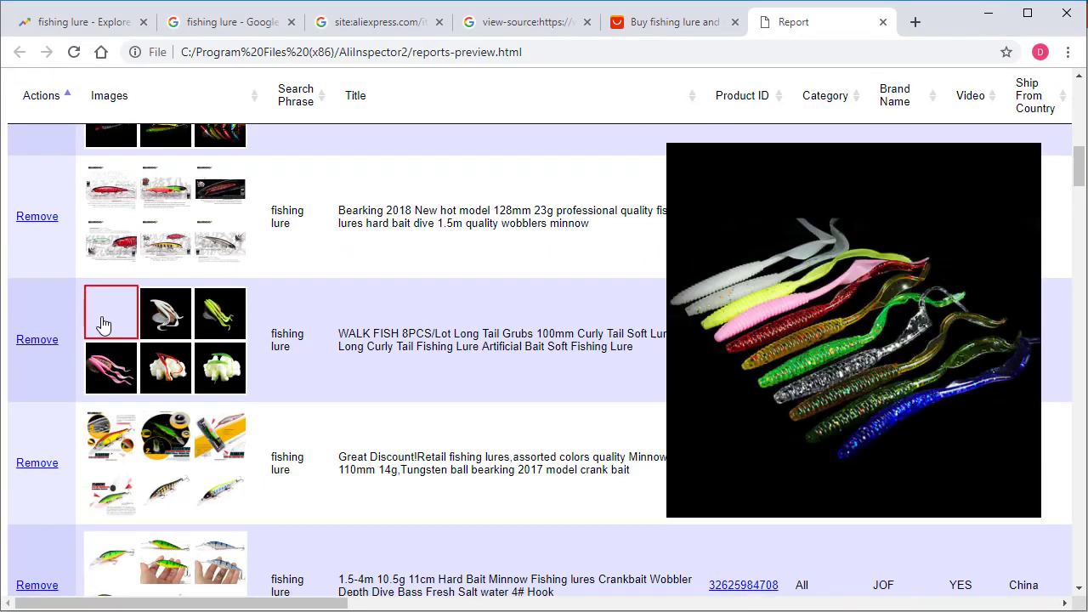
mouse_move(181, 368)
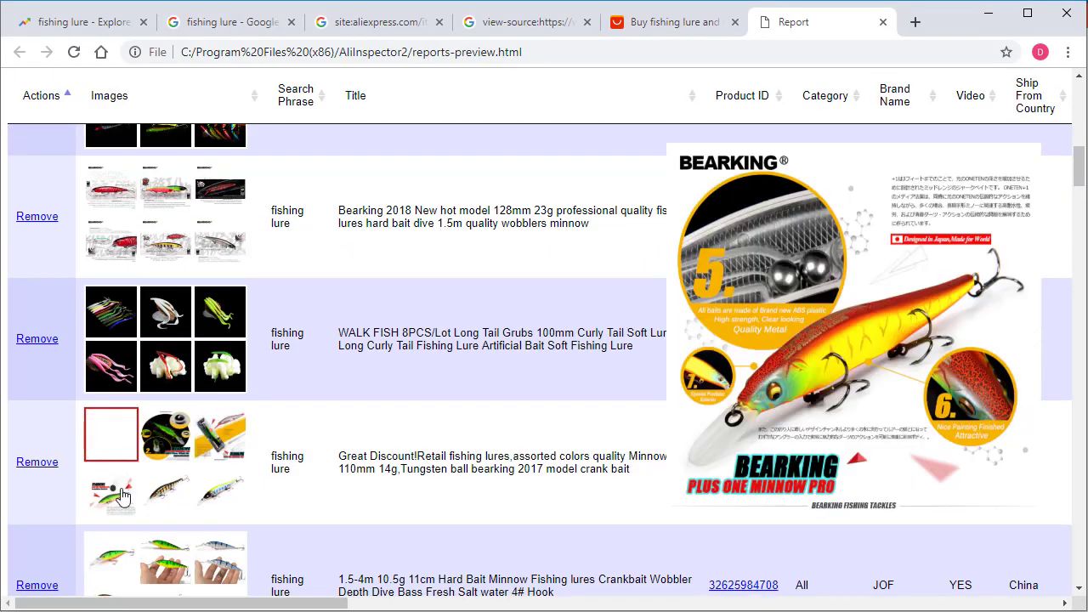
scroll(487, 483, up, 10)
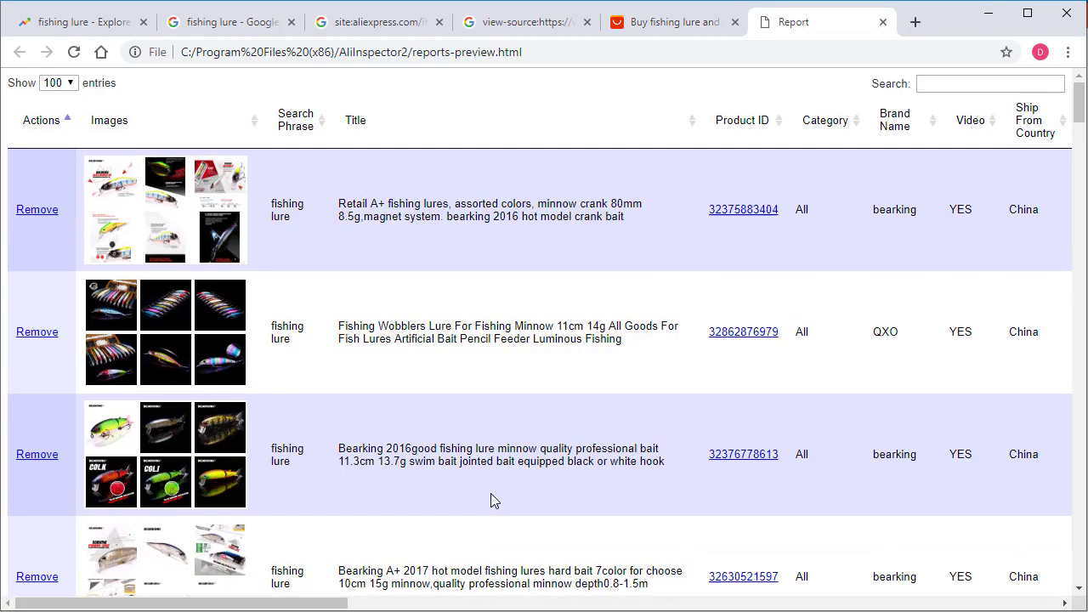
drag(338, 602, 229, 591)
scroll(476, 408, down, 20)
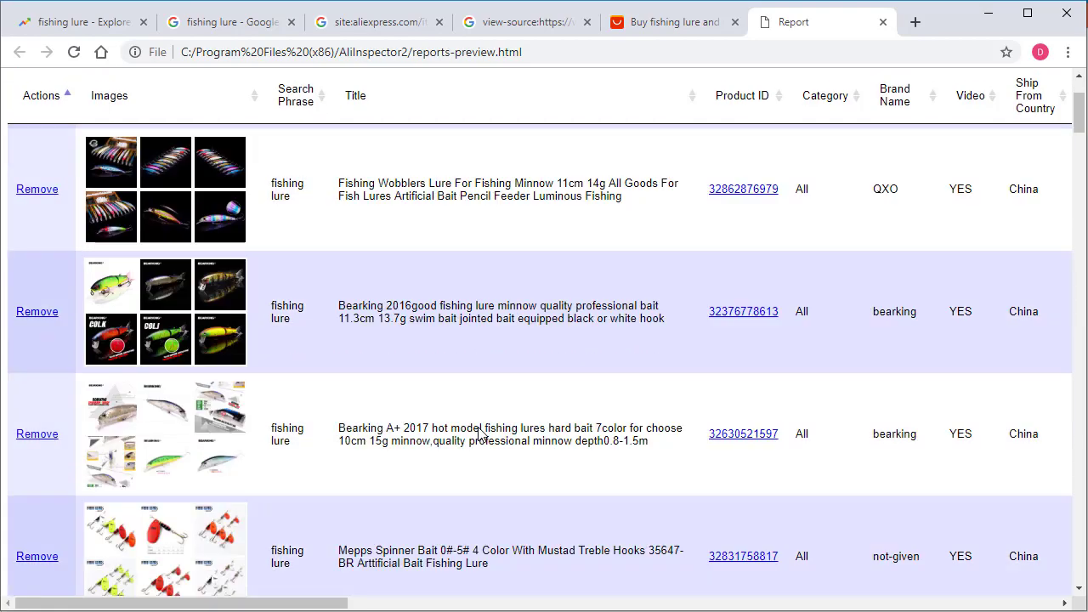
scroll(483, 425, down, 20)
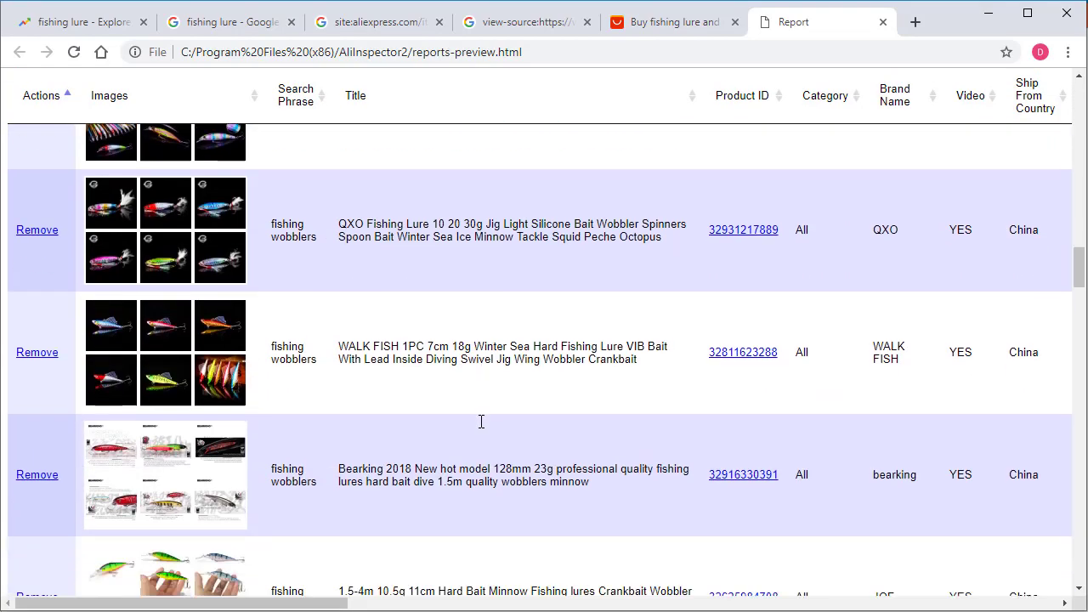
- Look through the products further down the preview report, and go back to its first entries
scroll(489, 434, down, 10)
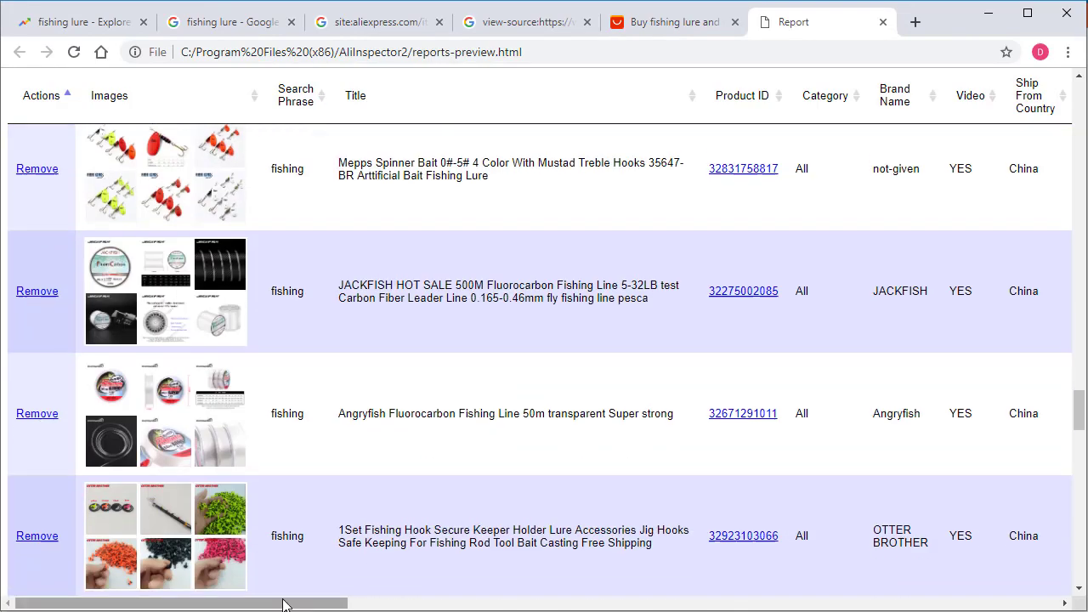
mouse_move(287, 602)
mouse_down()
mouse_move(996, 595)
mouse_move(306, 600)
mouse_up()
scroll(433, 474, up, 5)
scroll(433, 473, up, 10)
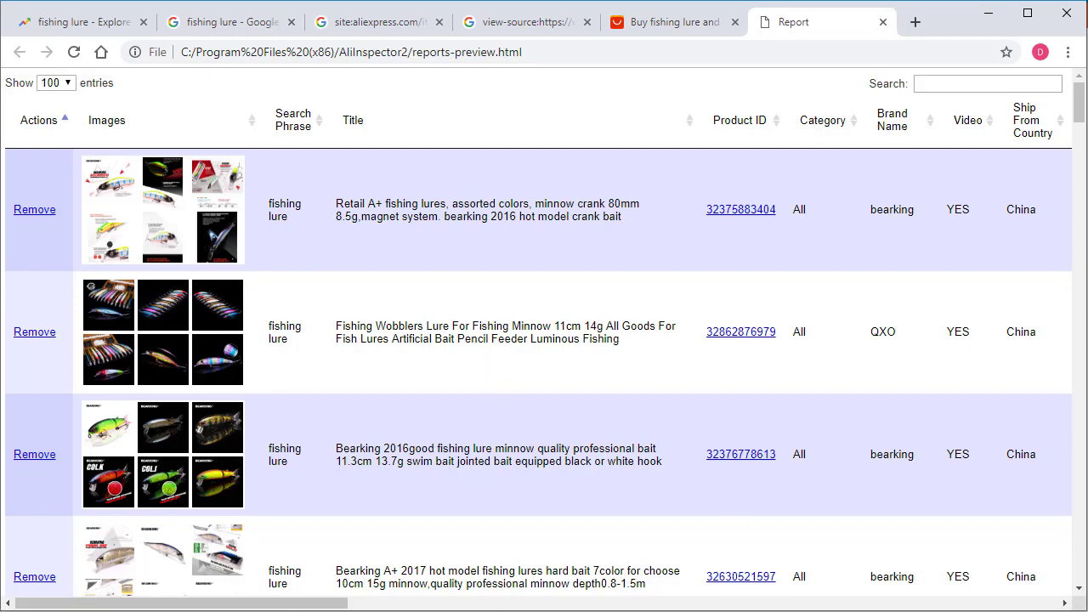
- Switch to Ali Inspector and extract the best sellers of the Kitchen,Dining & Bar category under Home & Garden for pages 1 to 2
key(alt+Tab)
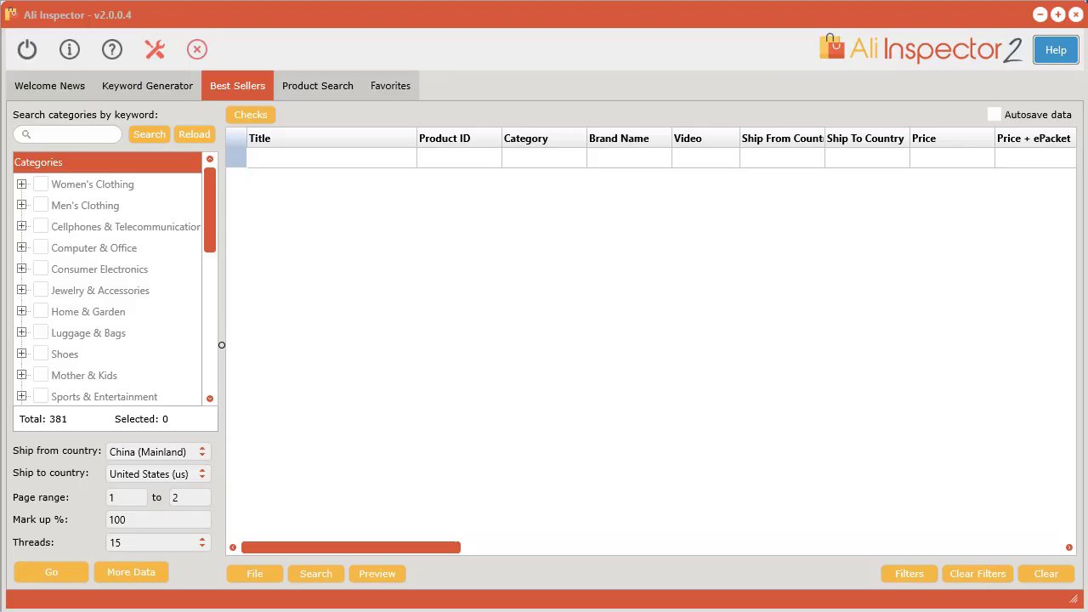
click(242, 83)
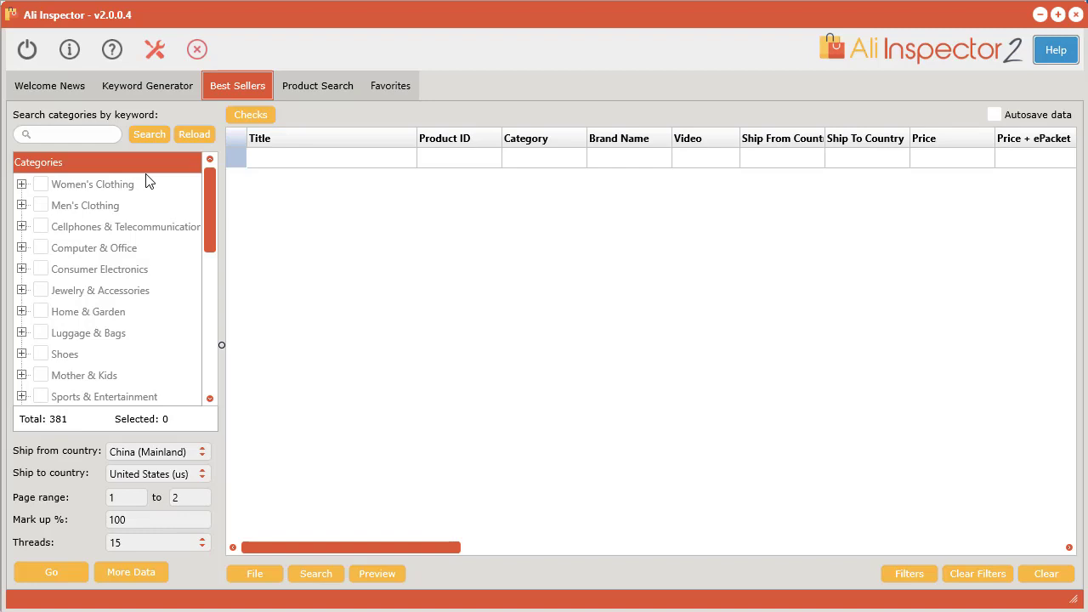
click(82, 133)
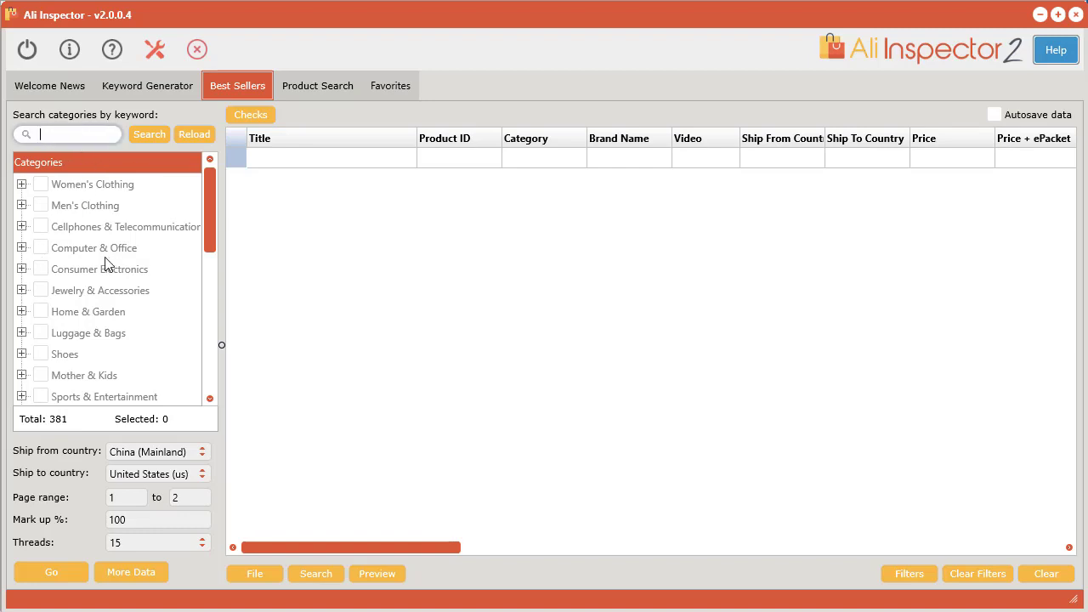
click(21, 312)
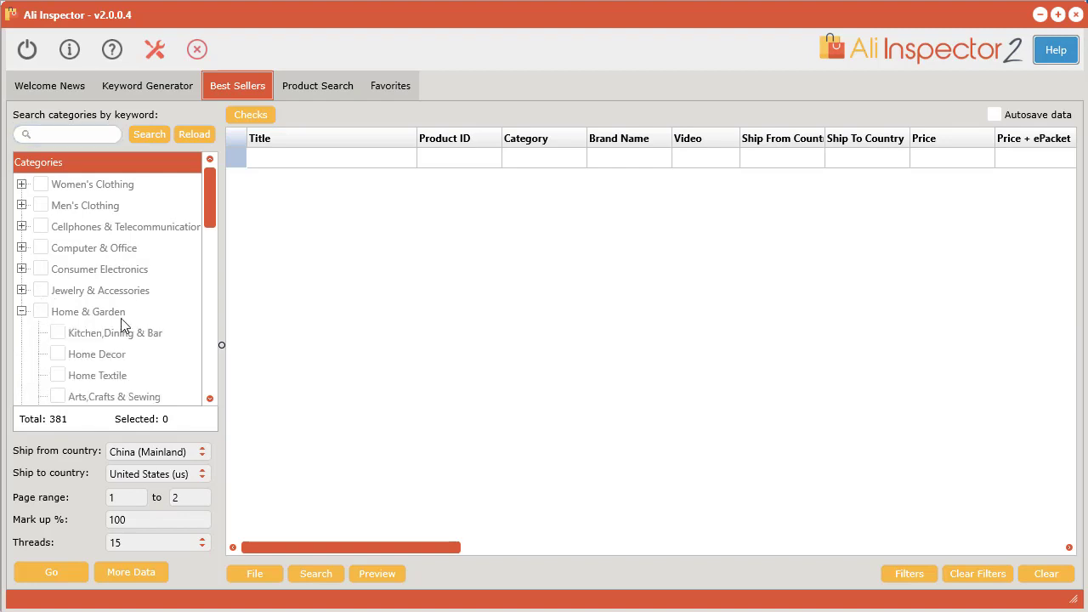
scroll(124, 323, down, 2)
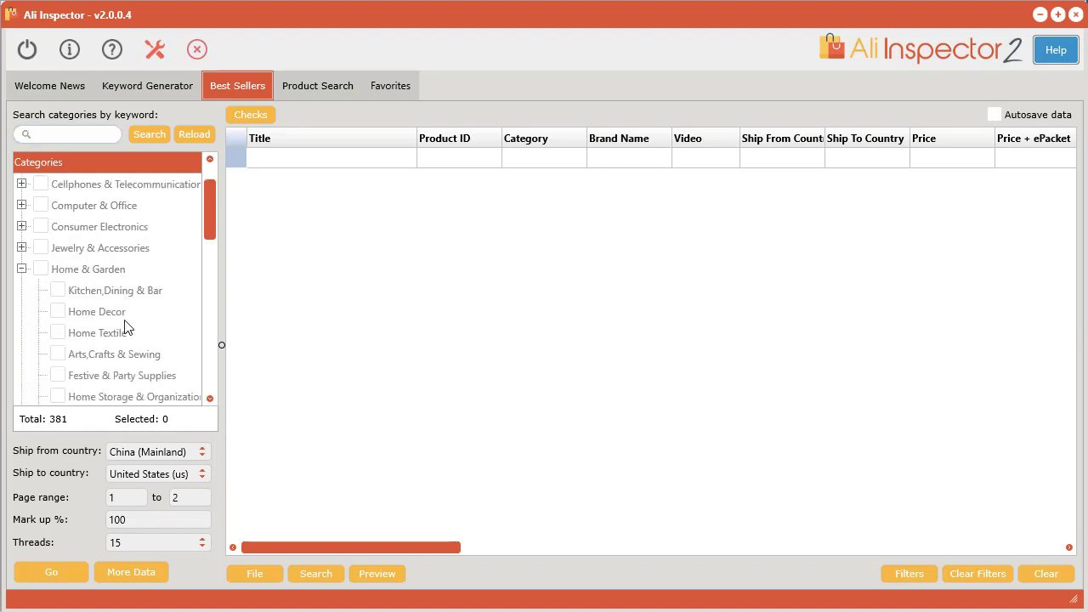
click(58, 291)
click(61, 570)
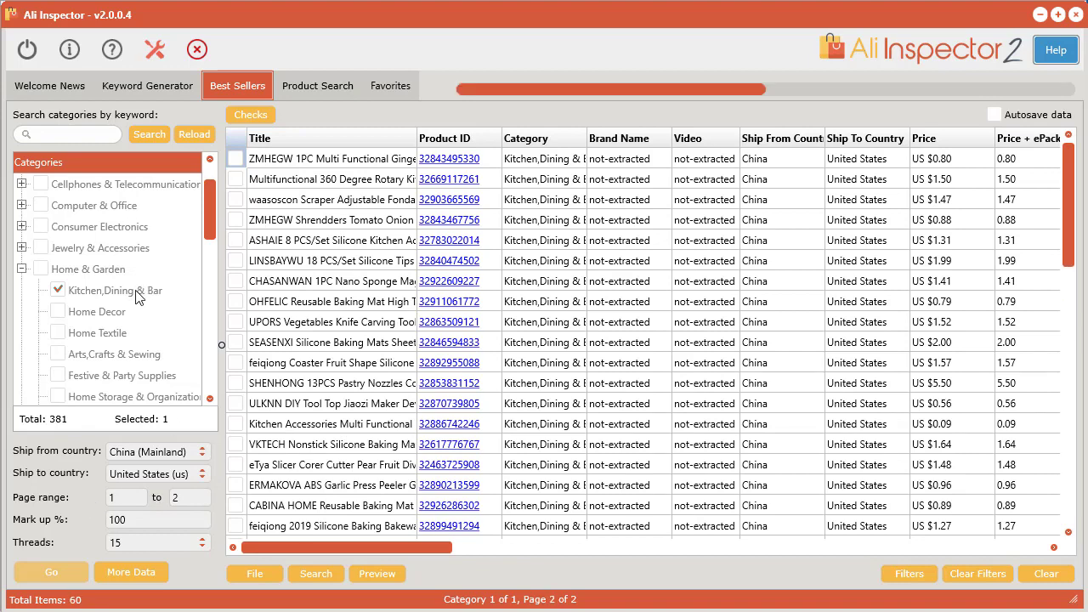
- Review the best sellers' profit, orders, revenue and shipping data, and clear all the extracted results
drag(363, 547, 549, 561)
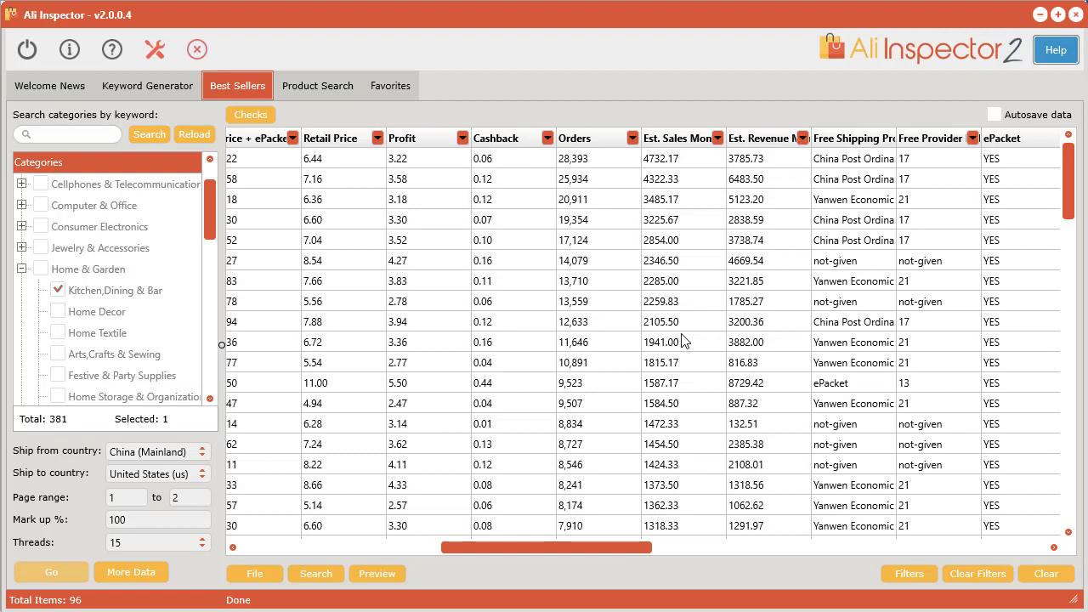
click(1044, 577)
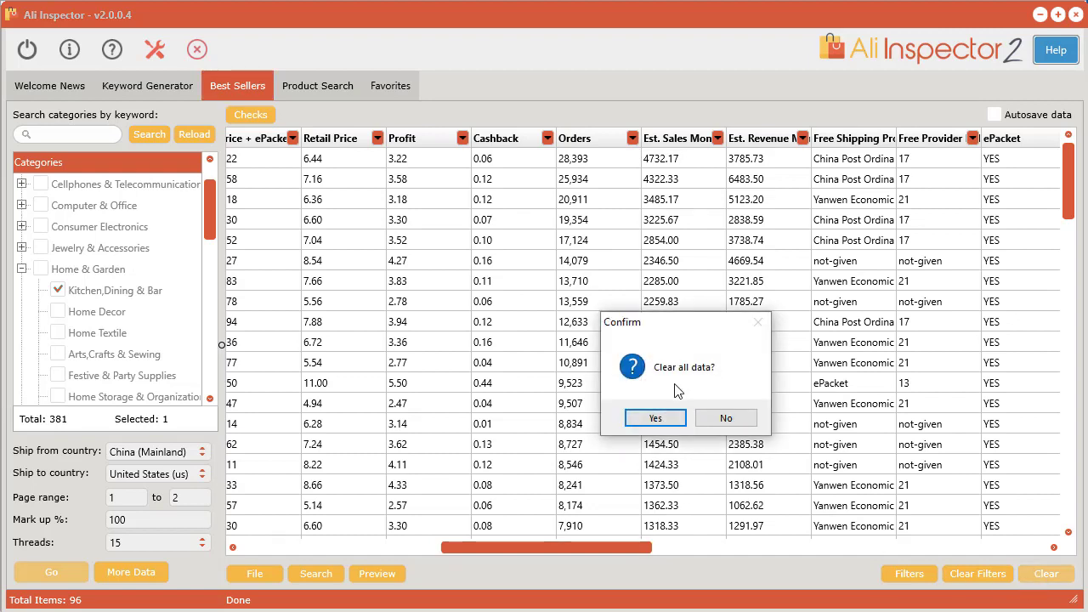
click(655, 418)
drag(603, 547, 349, 552)
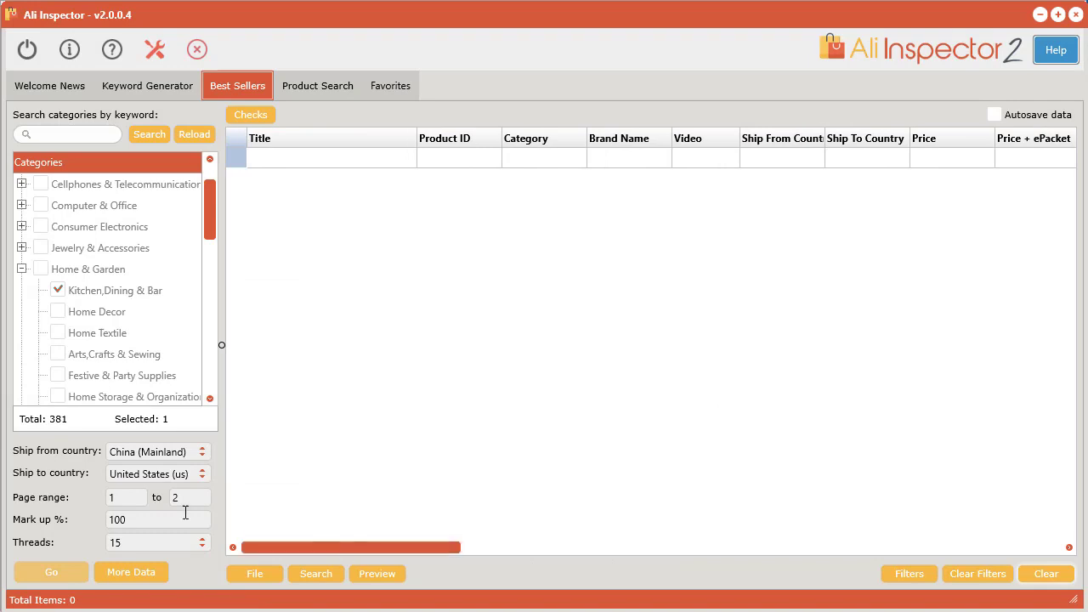
- Set the page range to 3 to 5 and extract the Kitchen,Dining & Bar best sellers
drag(124, 498, 89, 500)
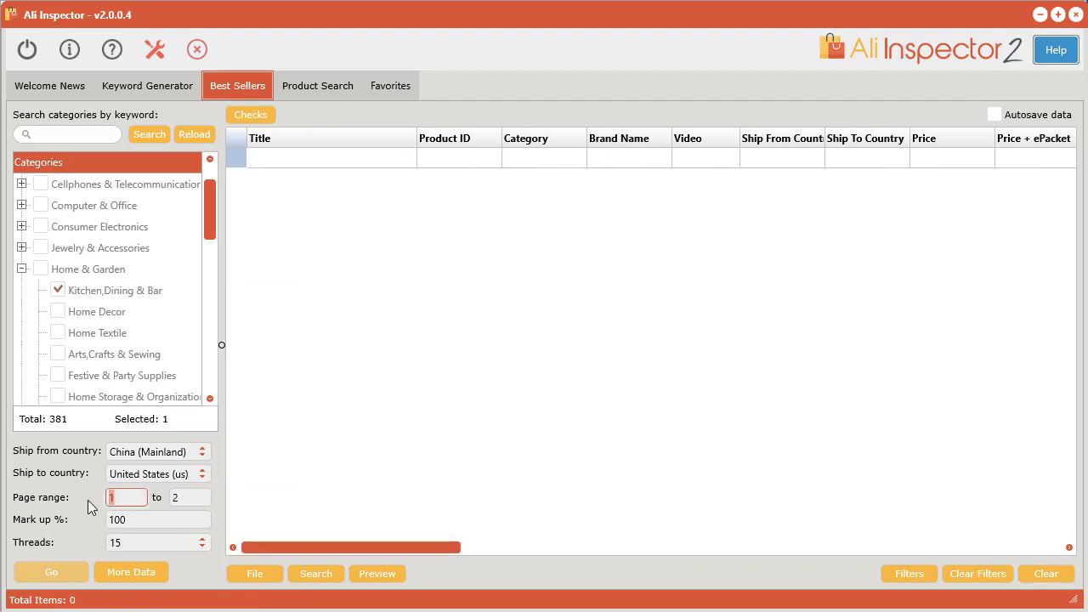
text(3)
drag(195, 500, 167, 500)
text(5)
click(52, 578)
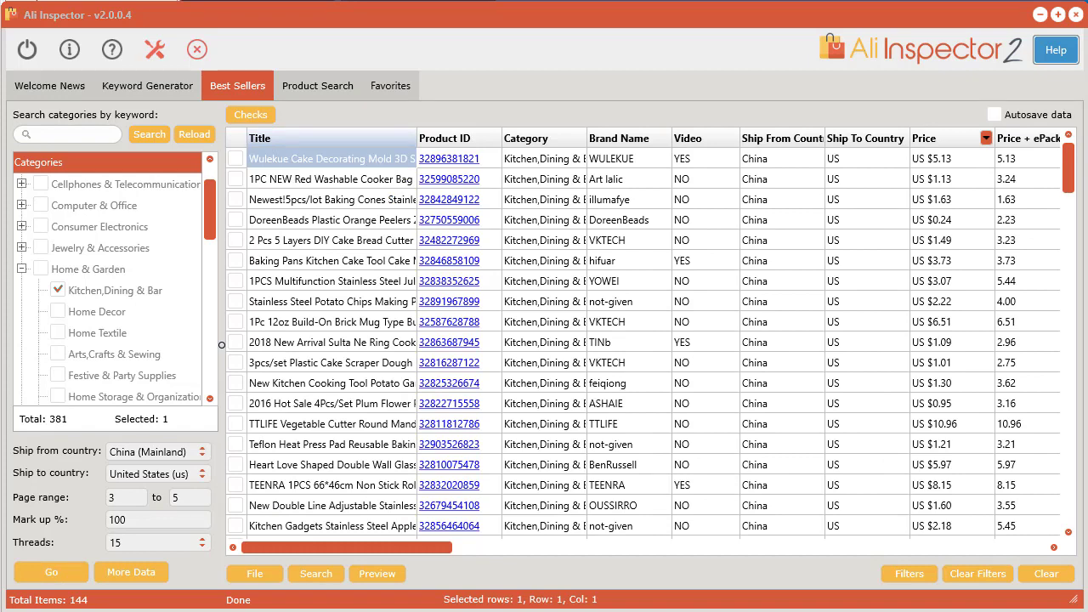
- Open the product details of the Wulekue cake decorating mold and enlarge the image of the white cake with the small red heart
right_click(293, 155)
click(333, 161)
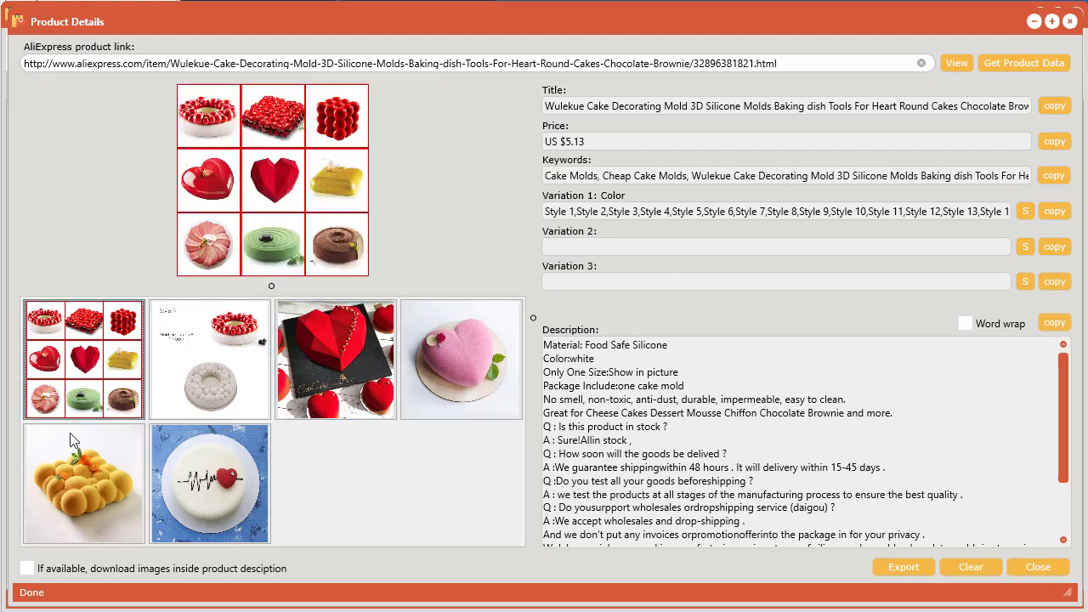
click(210, 483)
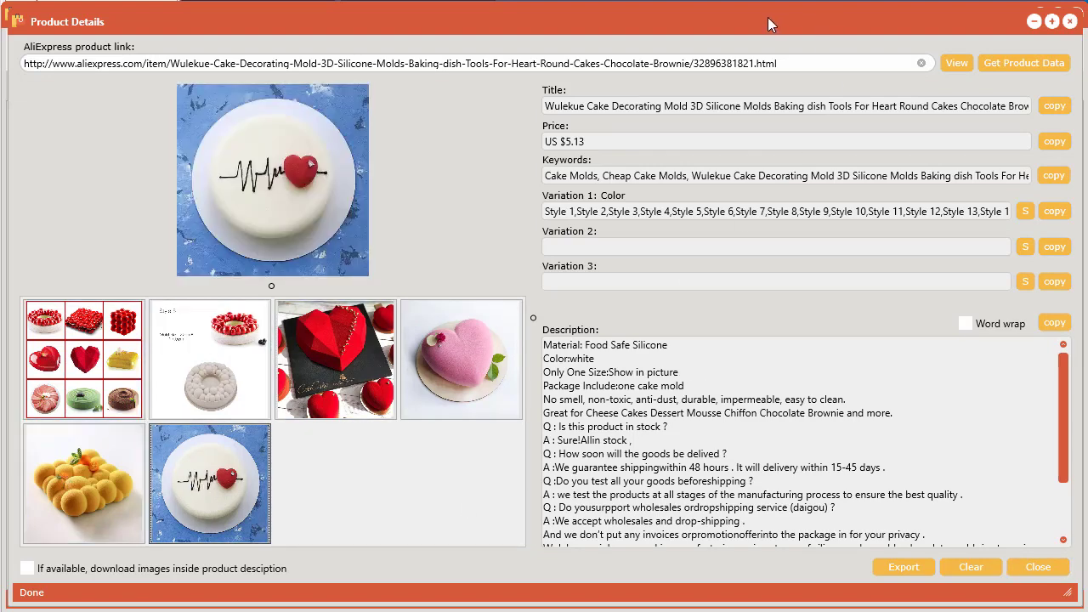
- Move the product details window away from the title list and load the details of the red washable cooker bag
drag(767, 23, 408, 26)
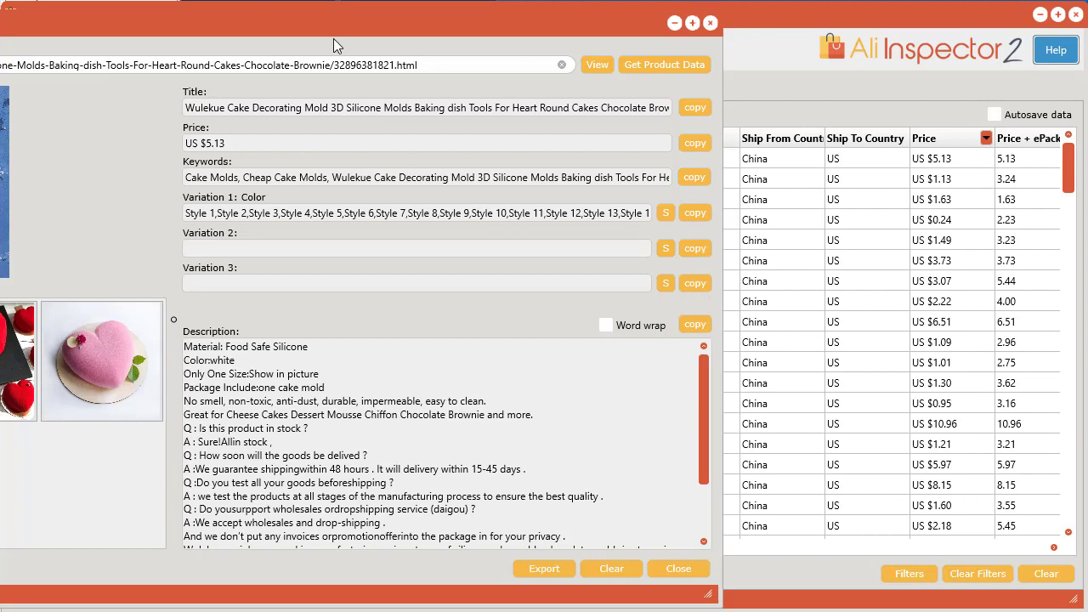
drag(328, 26, 391, 22)
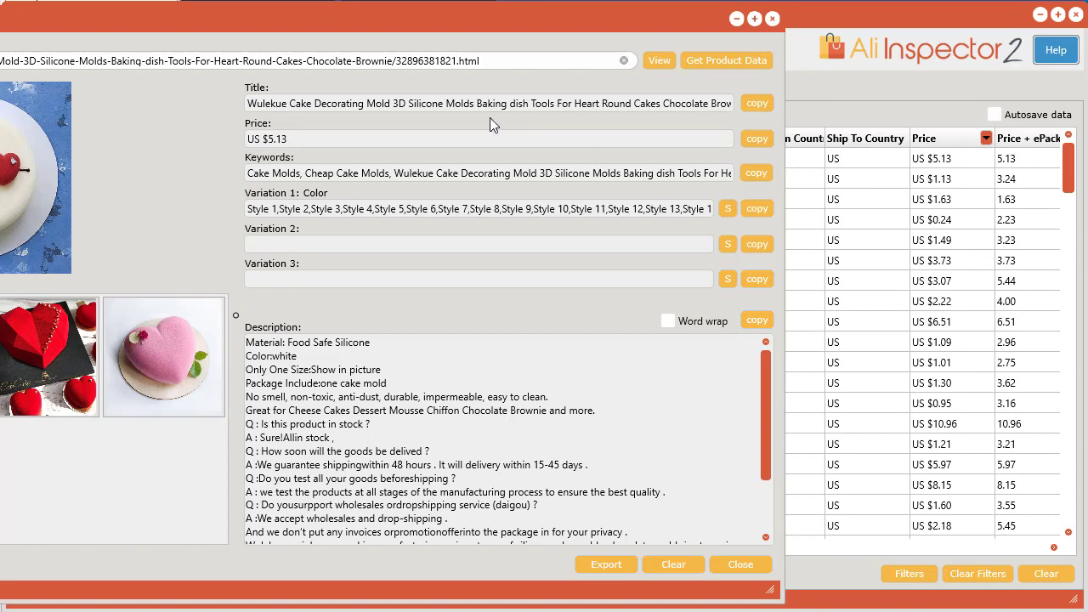
drag(292, 24, 1000, 36)
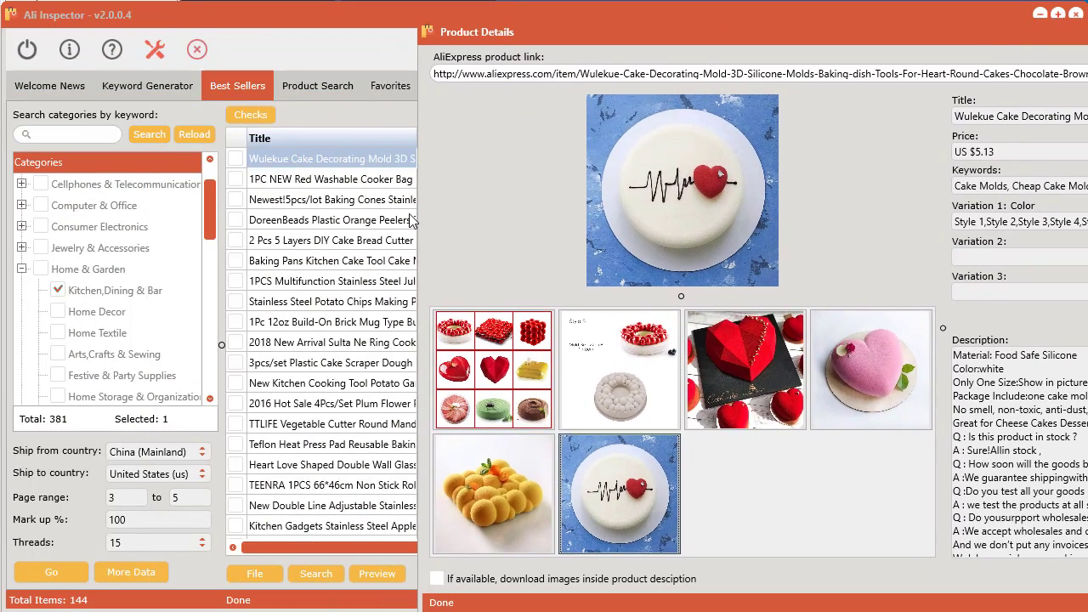
click(293, 188)
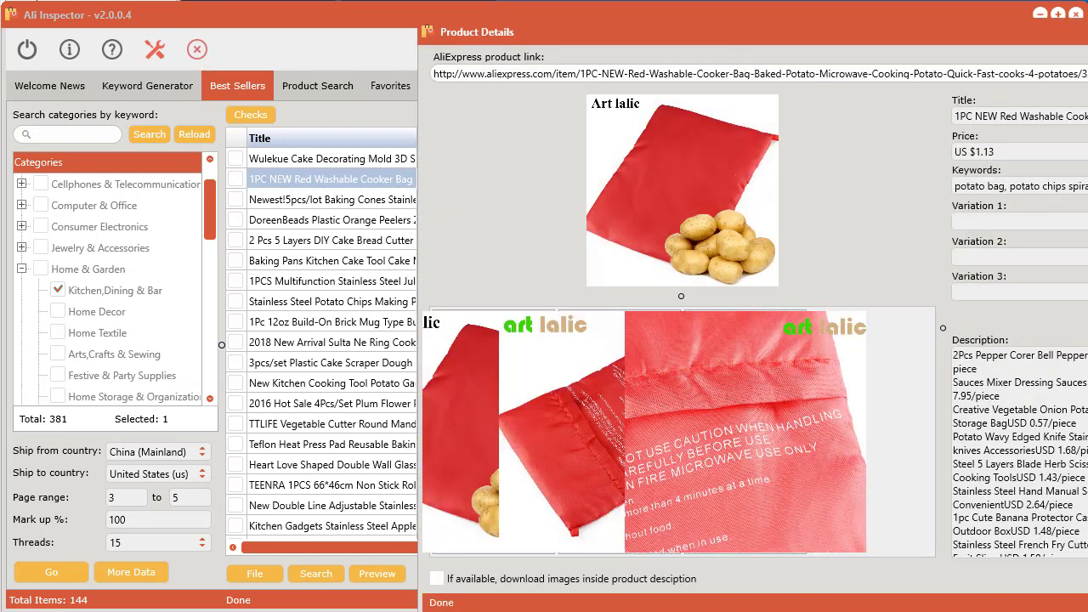
- Download the images and descriptions of the first three checked products into the AliInspector2 saved folder
click(308, 164)
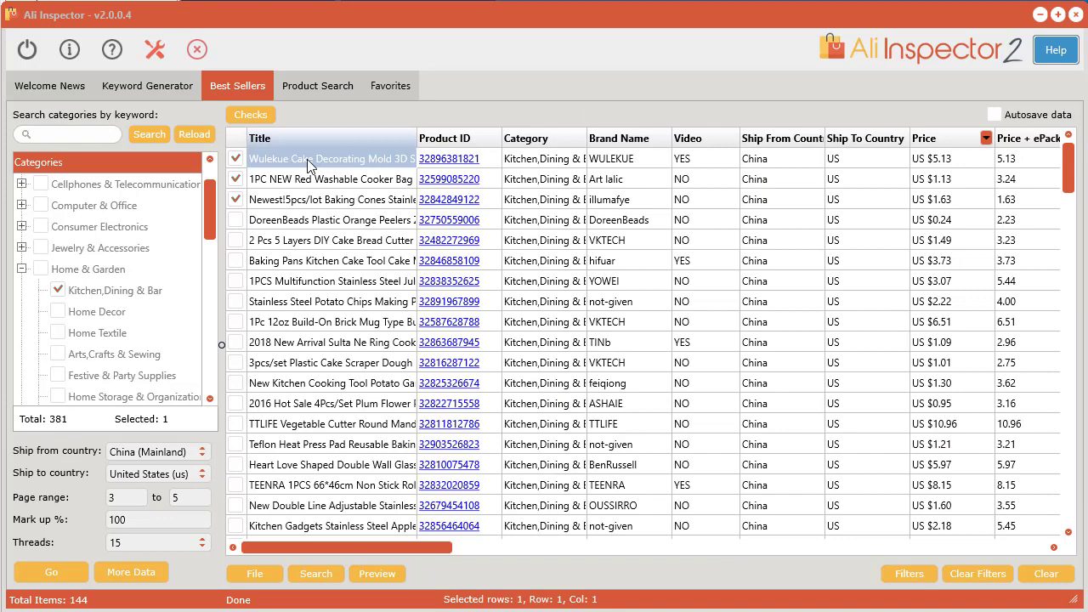
right_click(309, 163)
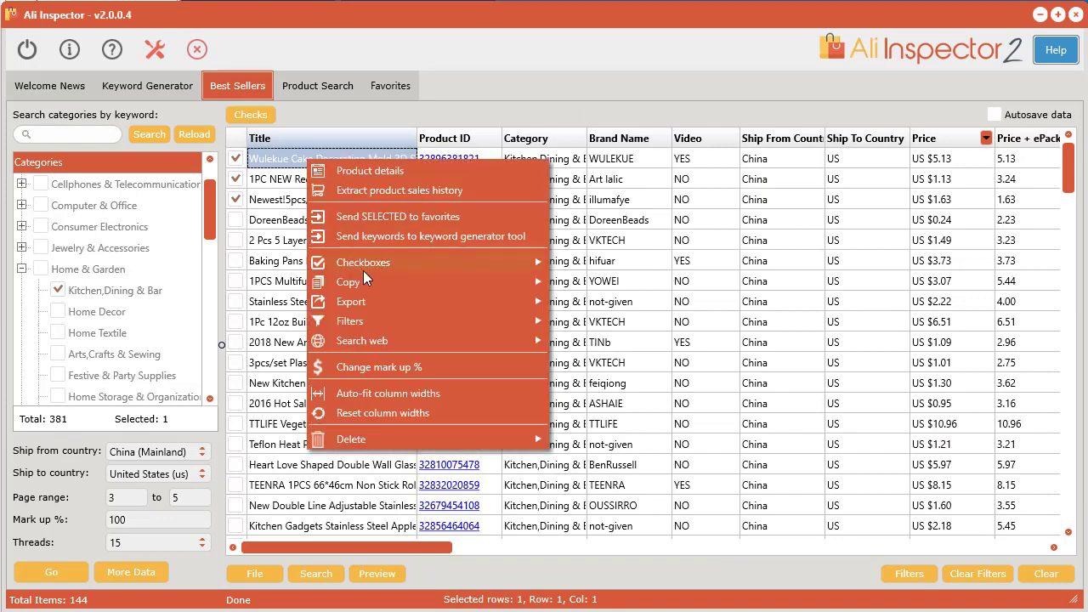
mouse_move(367, 285)
mouse_move(372, 304)
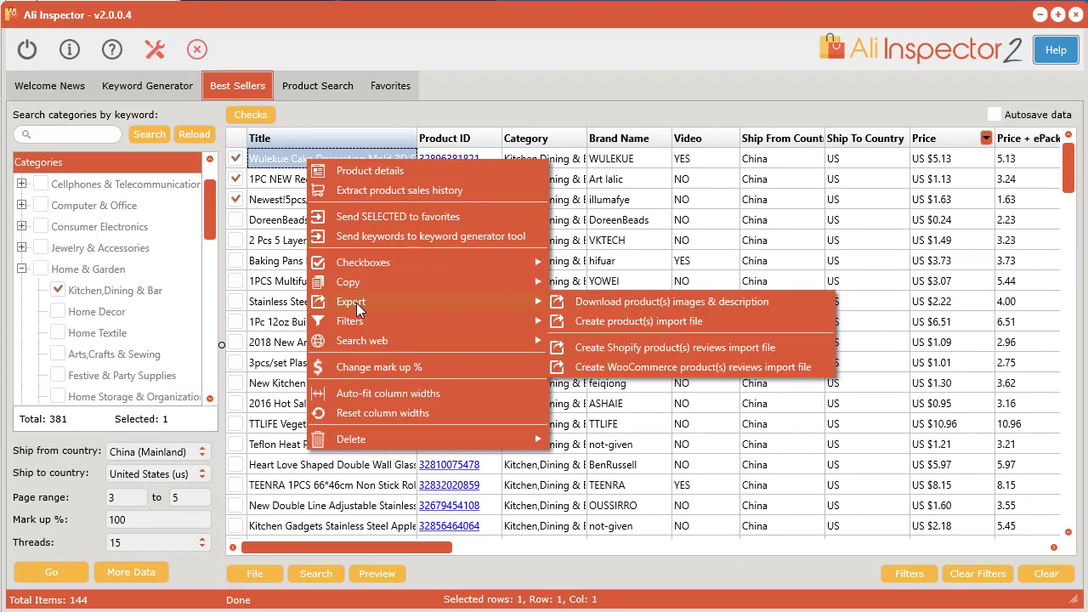
click(628, 303)
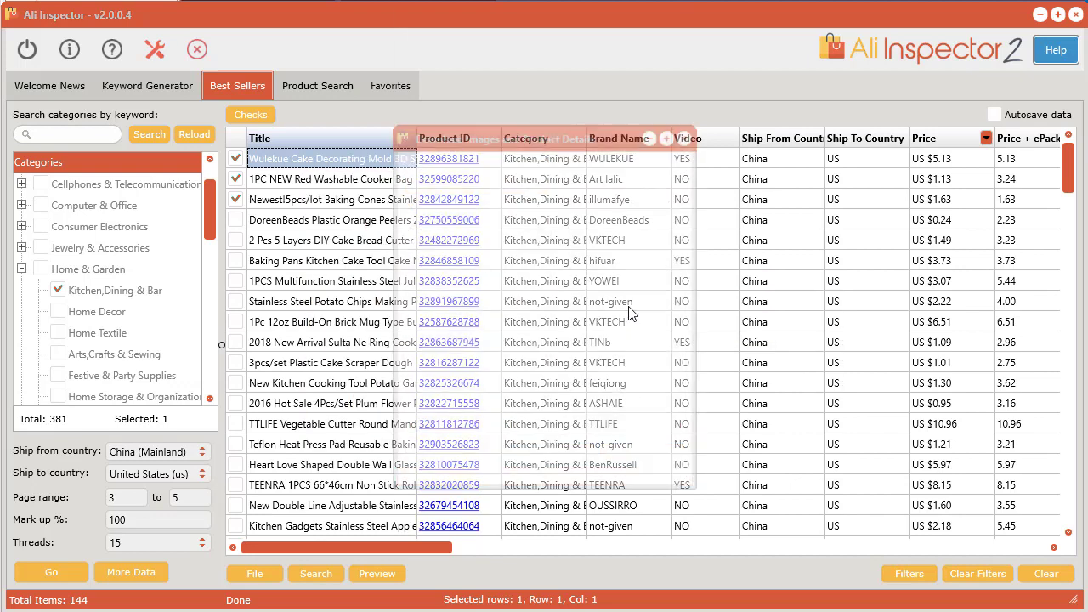
click(431, 180)
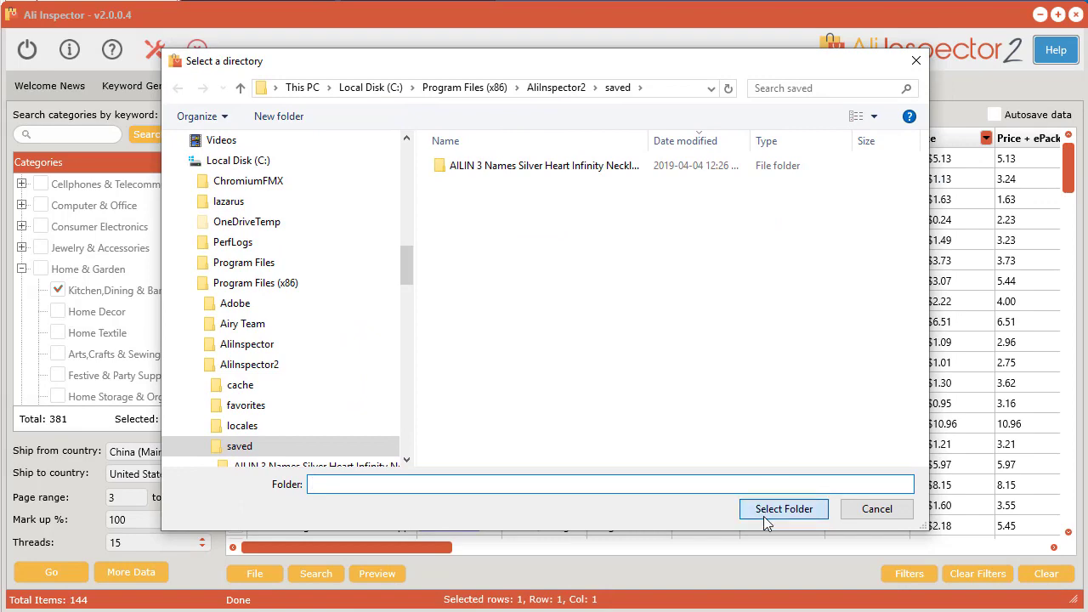
click(763, 514)
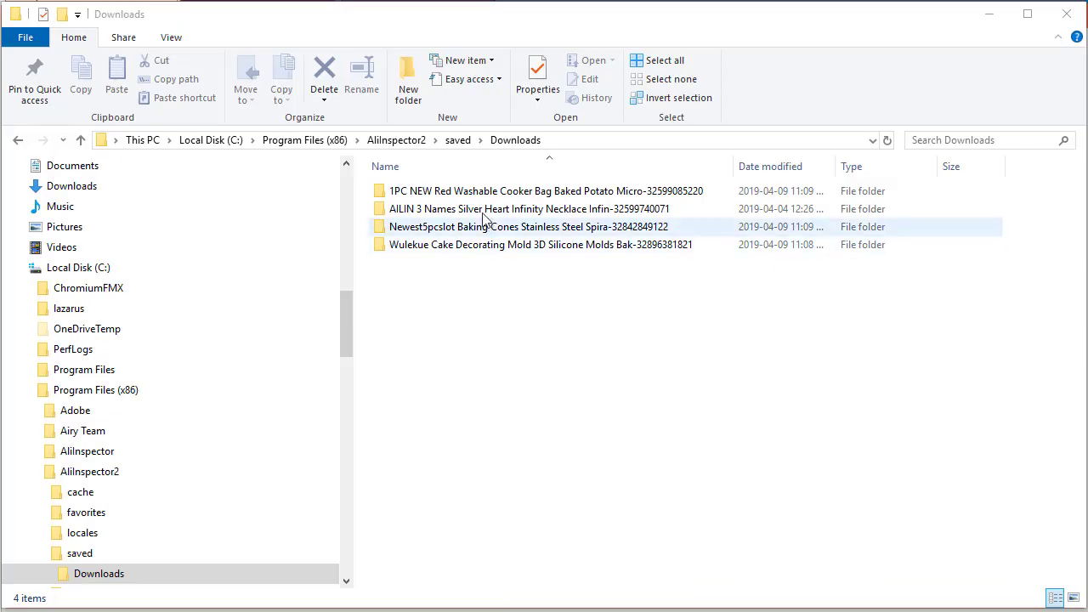
- Open the downloaded folder of the red washable cooker bag and view its product-details text file
double_click(475, 194)
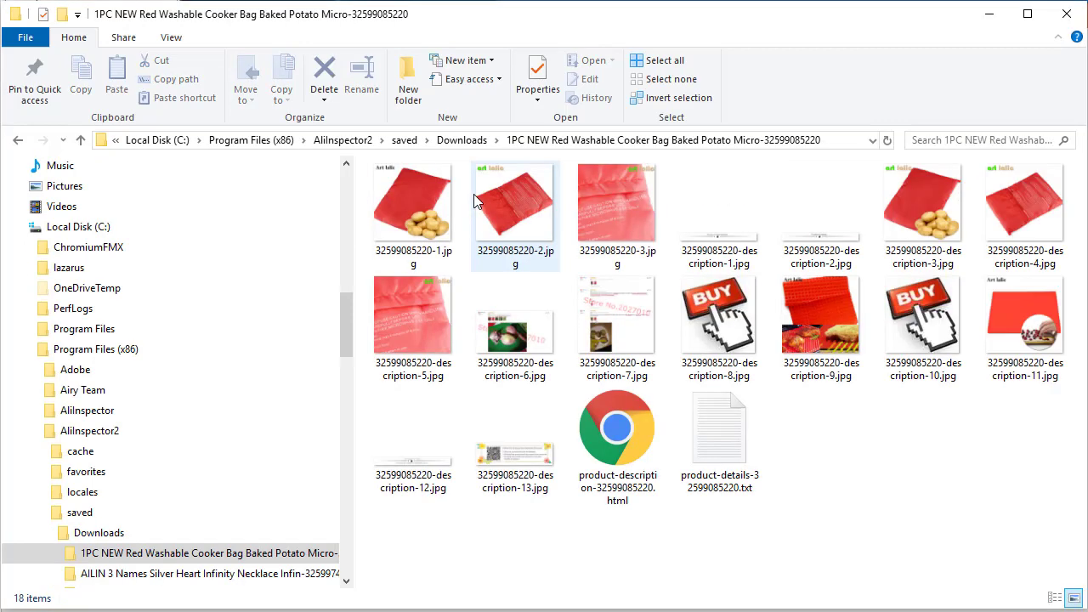
double_click(721, 433)
click(699, 462)
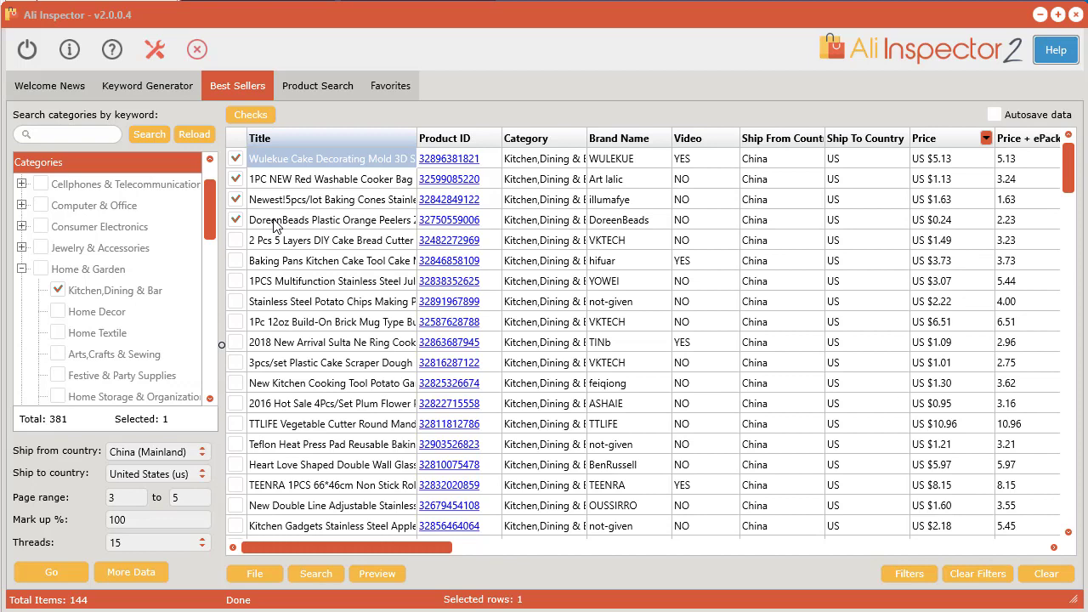
- Create a Shopify products import file for the first four checked products and save it as shopify-product-import.csv, replacing the existing file
right_click(273, 222)
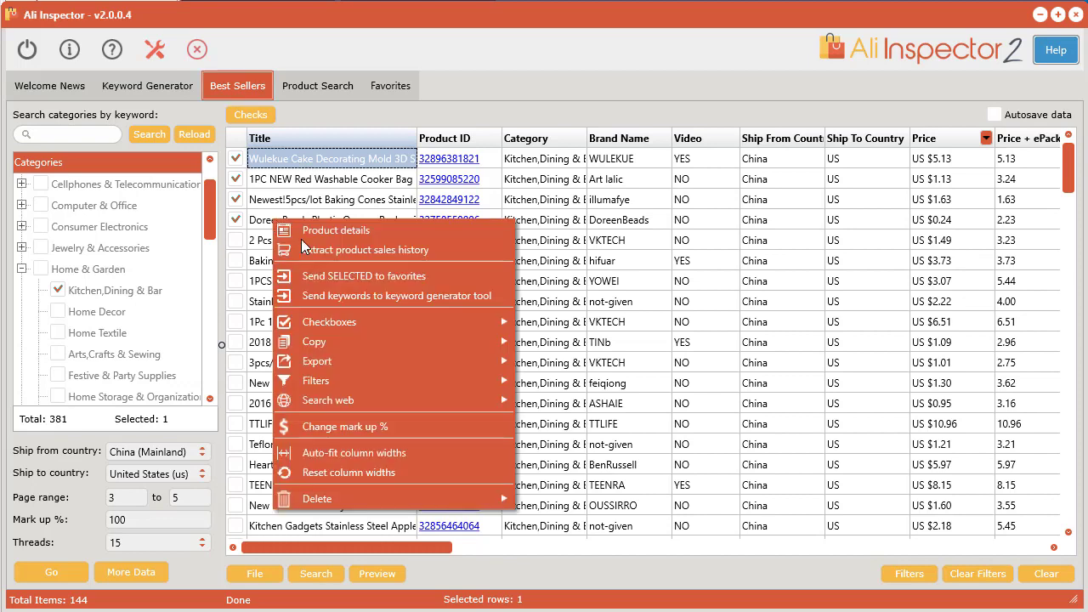
mouse_move(366, 362)
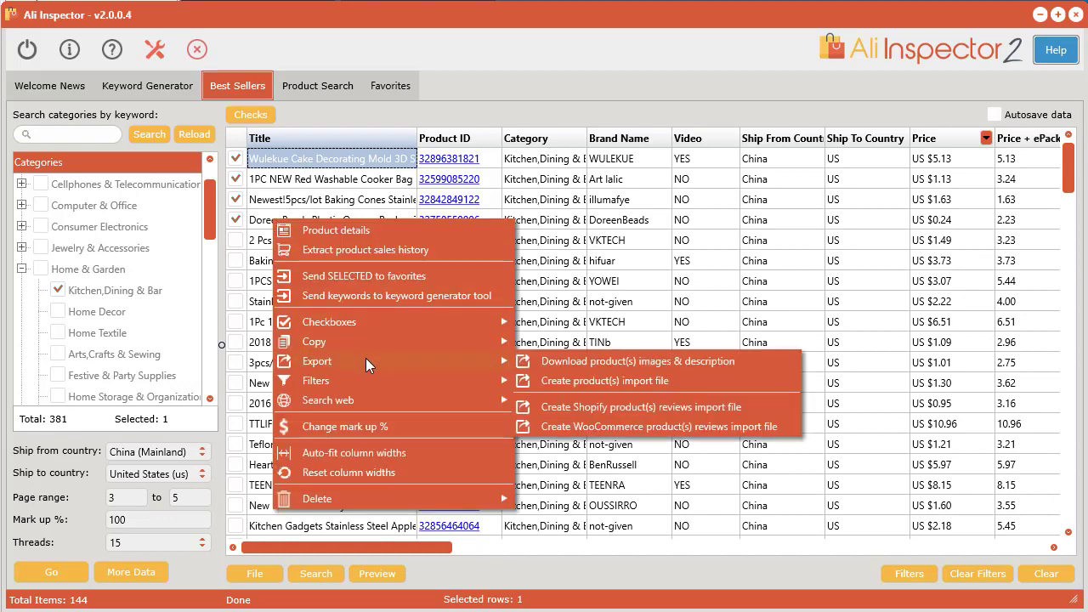
click(599, 381)
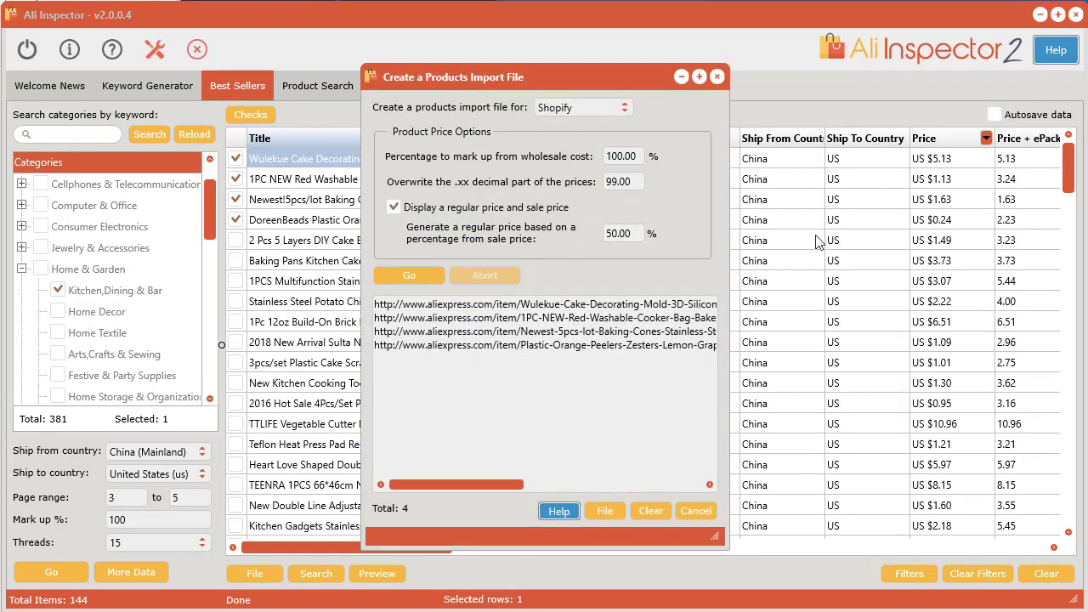
click(580, 110)
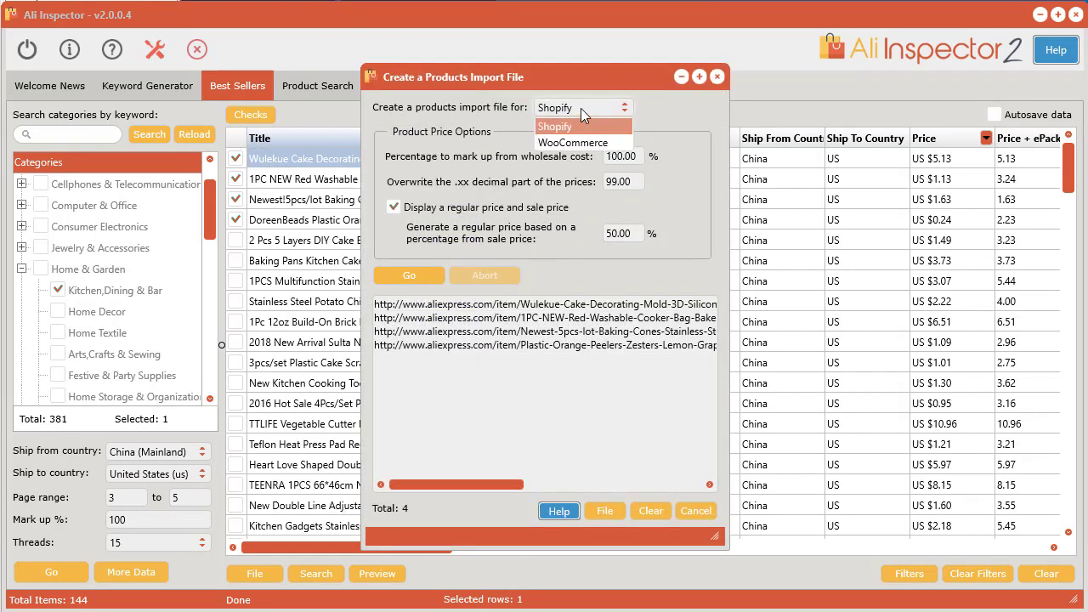
click(581, 107)
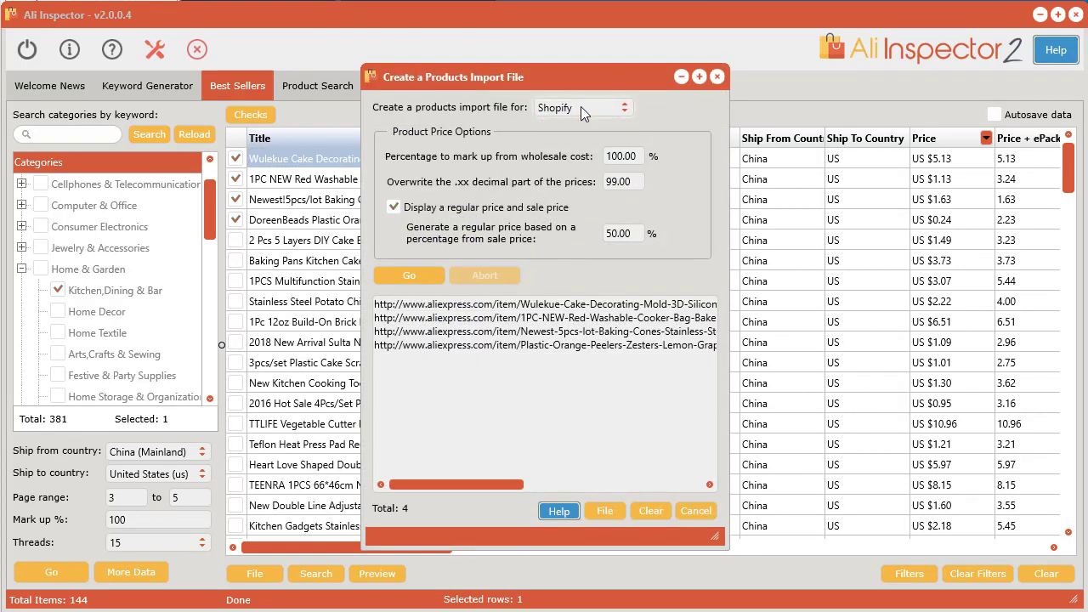
click(416, 275)
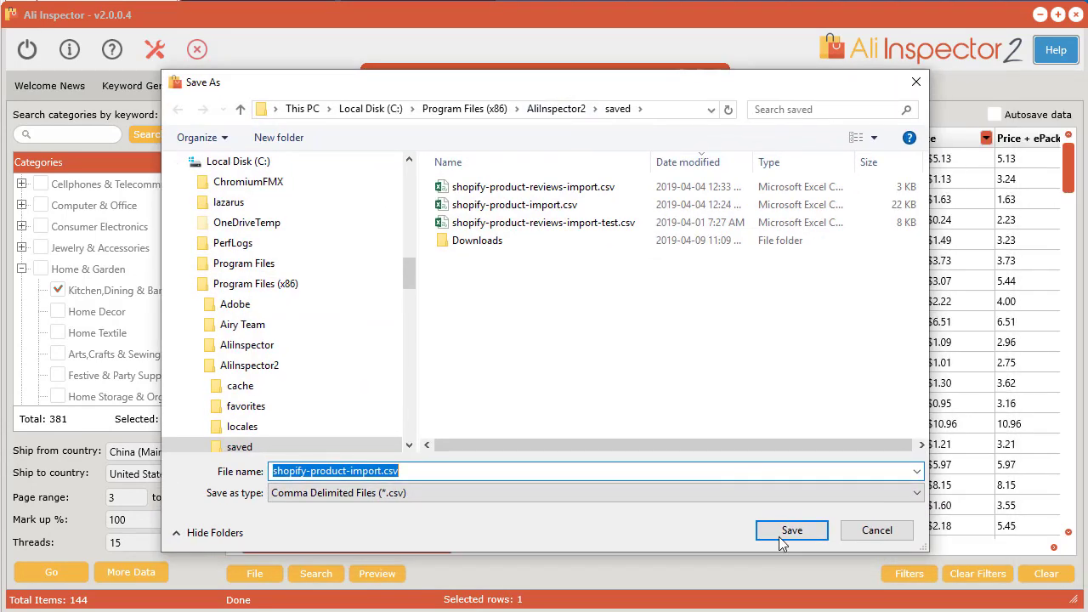
click(792, 531)
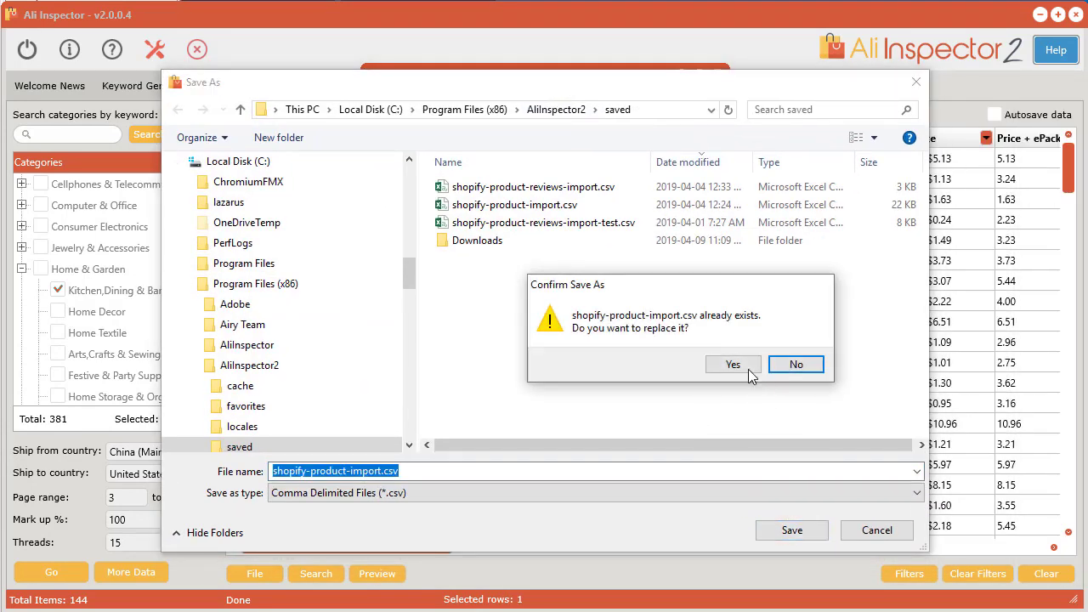
click(738, 367)
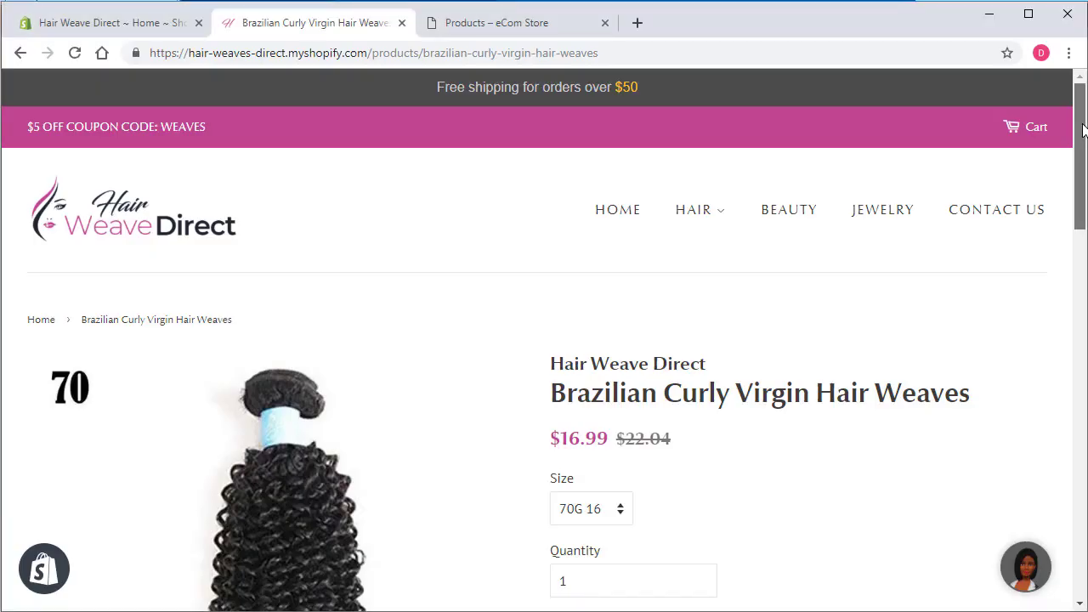
- Look over the Brazilian Curly Virgin Hair Weaves store page, including its size options, quantity and description
scroll(1083, 142, down, 2)
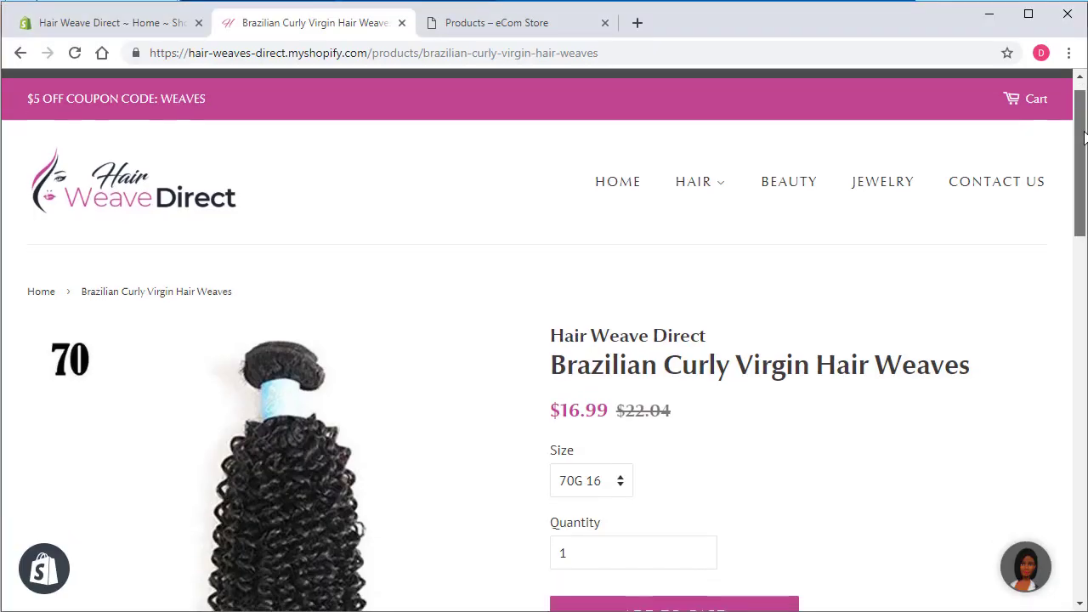
drag(1082, 143, 1083, 200)
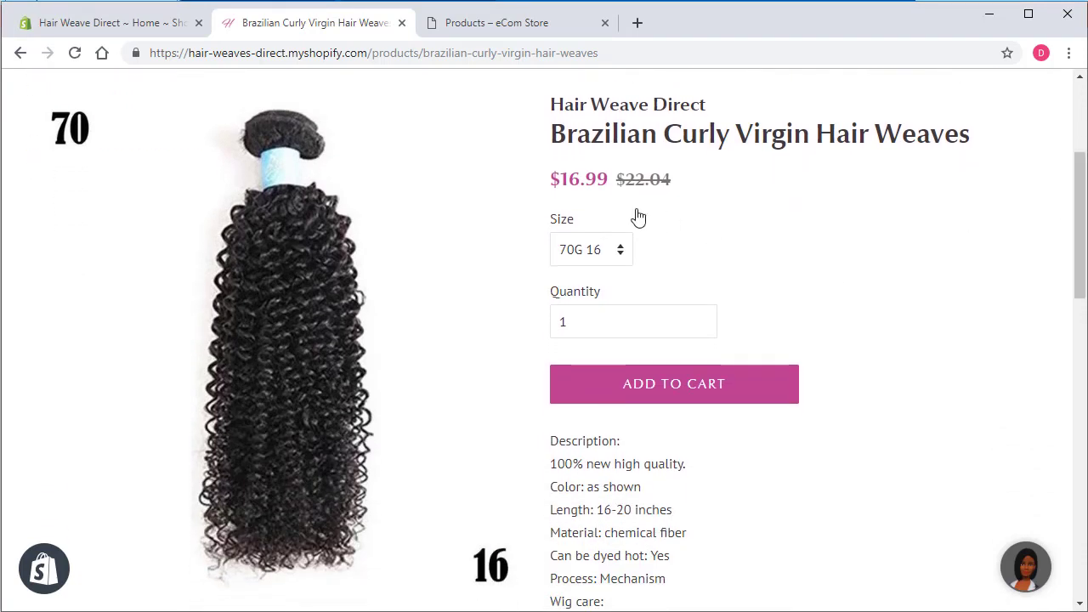
click(699, 324)
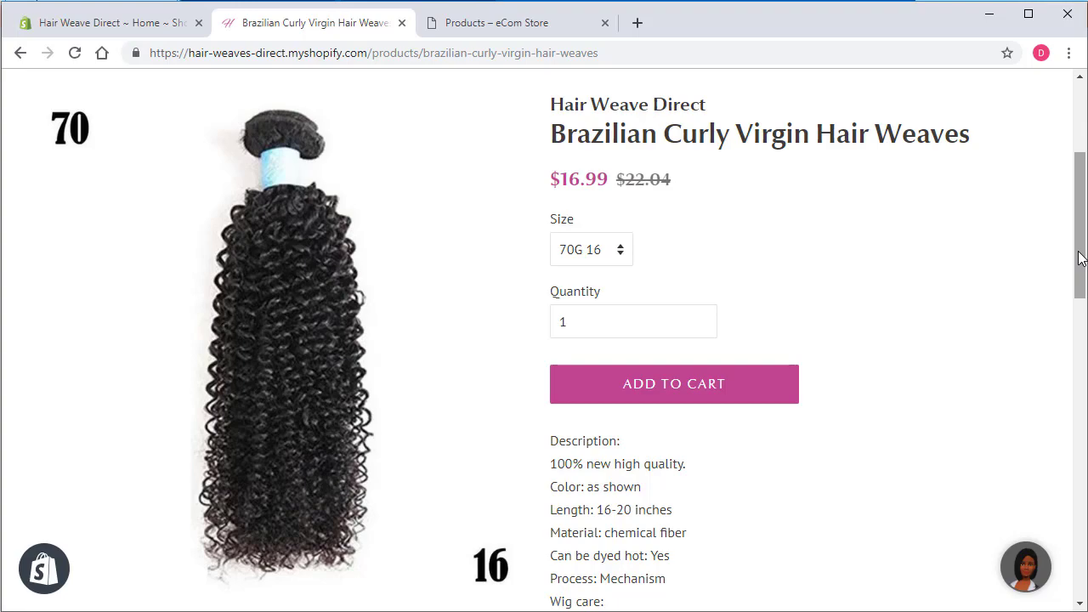
drag(1080, 258, 1078, 227)
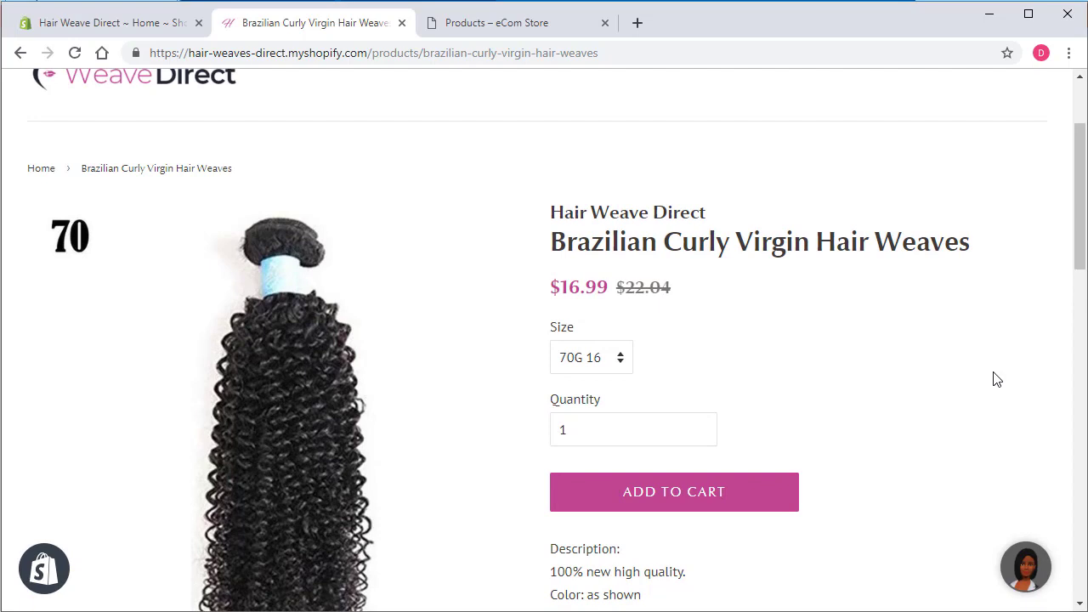
drag(1081, 255, 1082, 271)
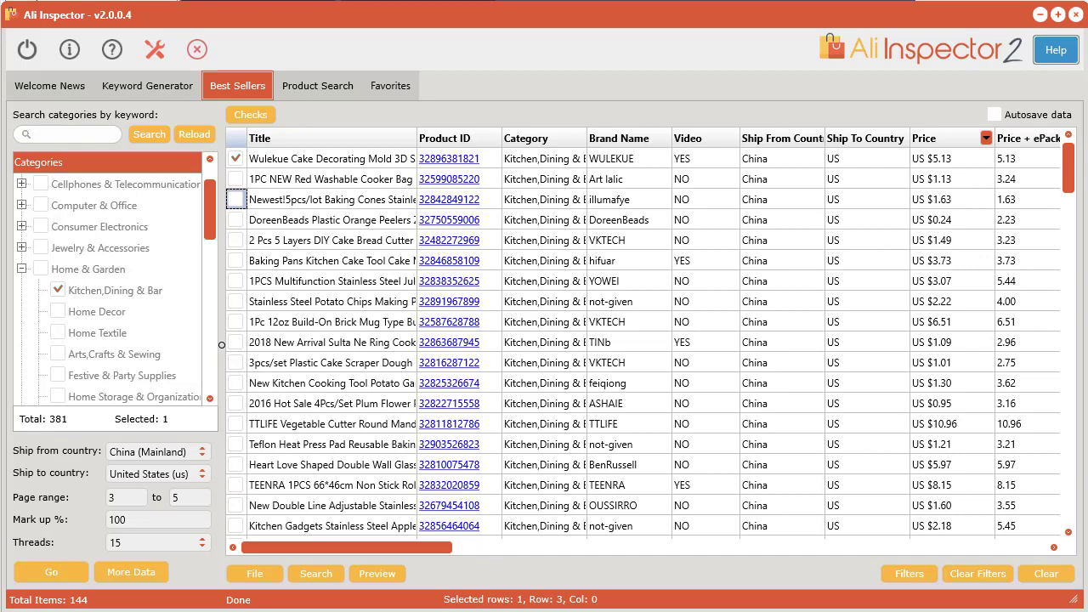
- Open the Shopify reviews import tool for the Wulekue cake mold and enter the Shopify link mystore.com/products/my-awesome-product
click(338, 162)
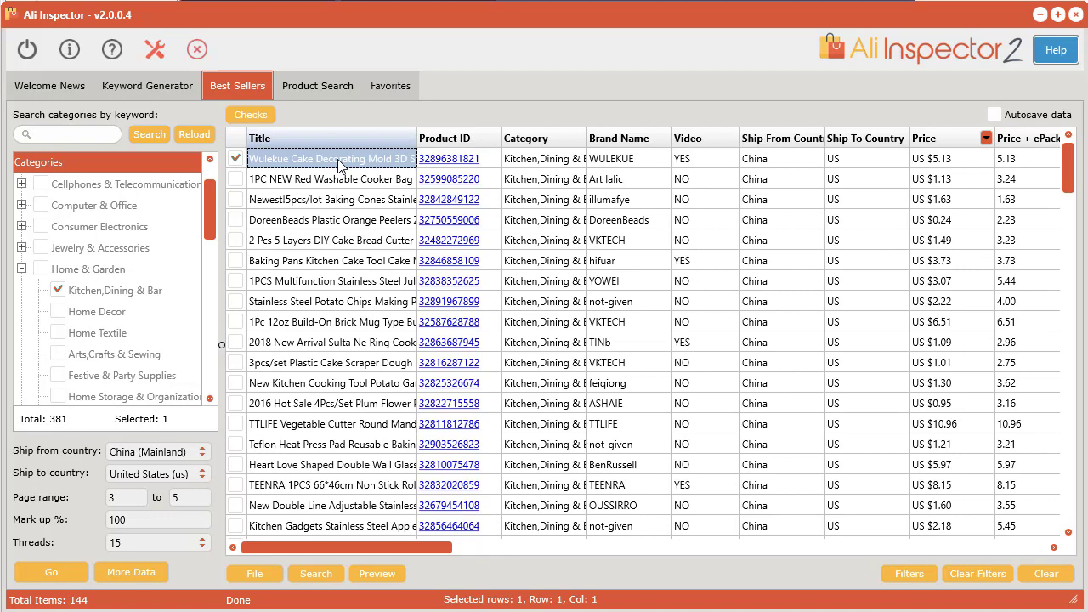
right_click(340, 164)
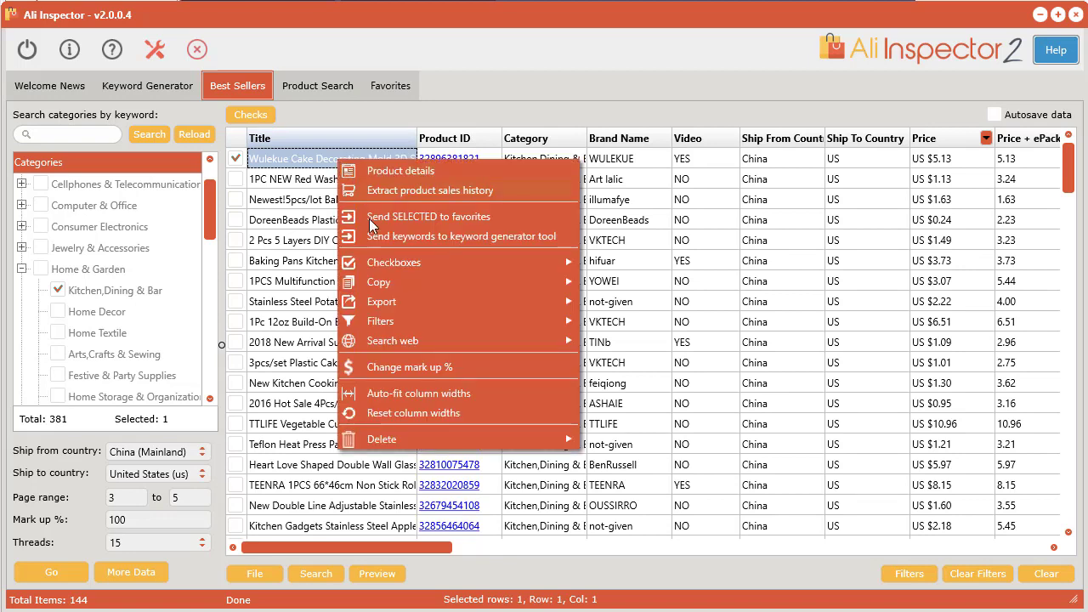
mouse_move(401, 303)
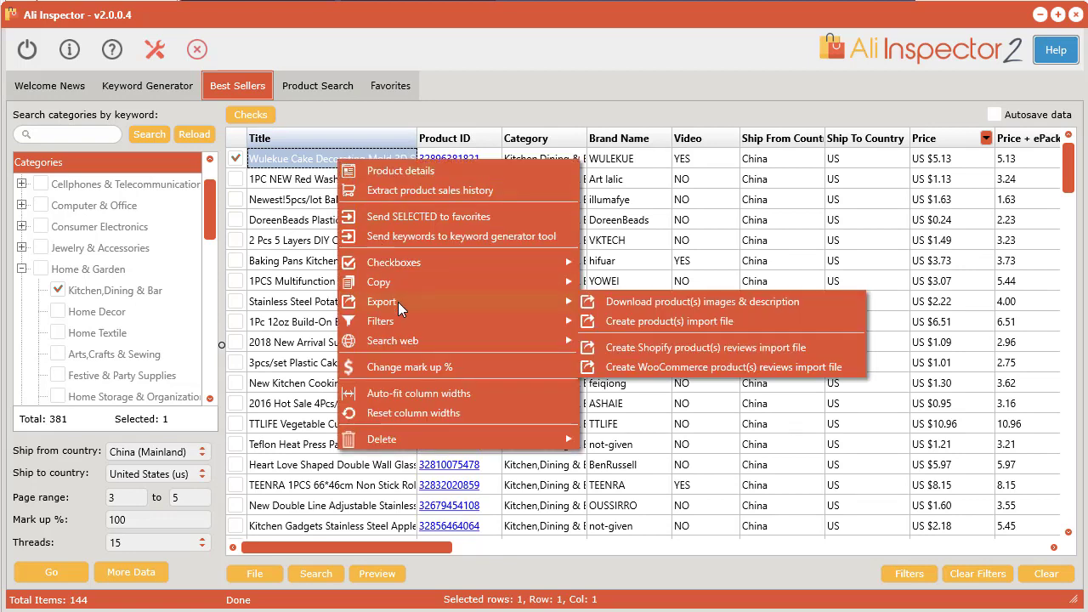
click(697, 348)
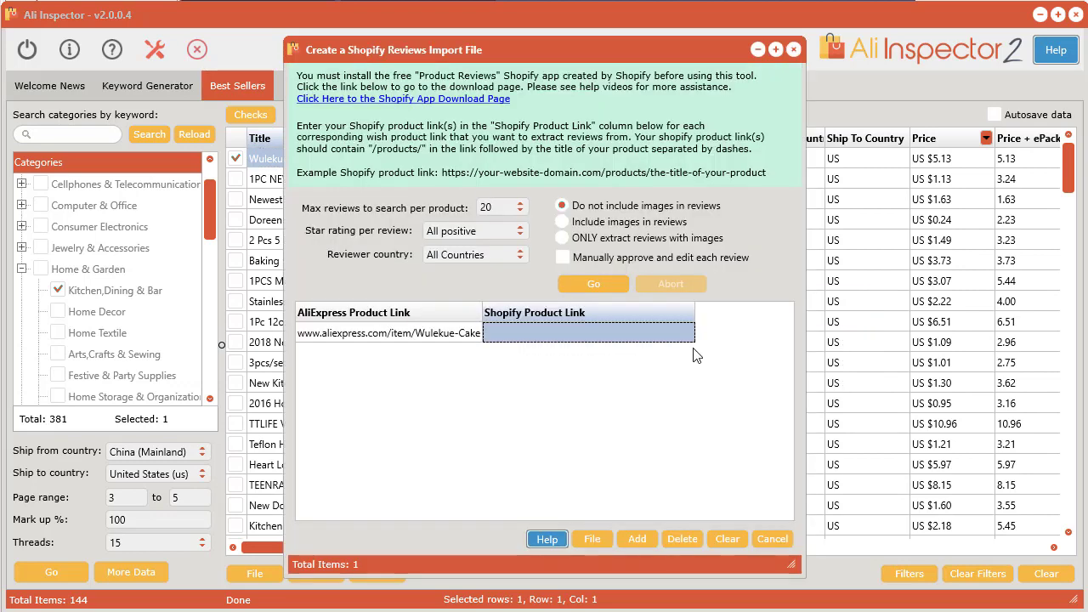
click(550, 338)
key(ctrl+v)
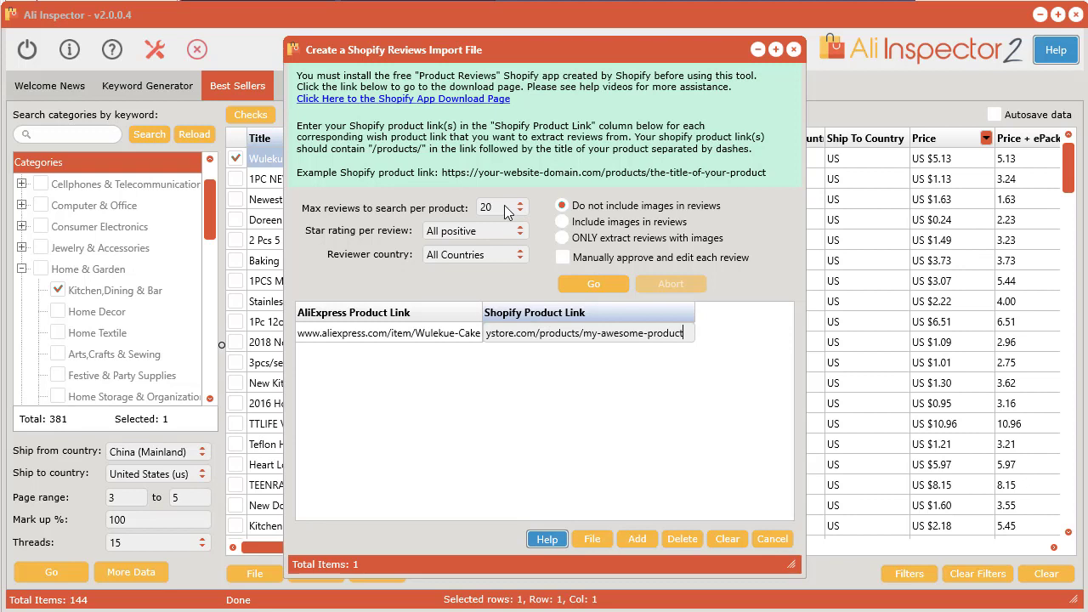
- Extract only reviews with images into shopify-product-reviews-import.csv with manual approval, replacing the existing file, and accept the first review
click(562, 238)
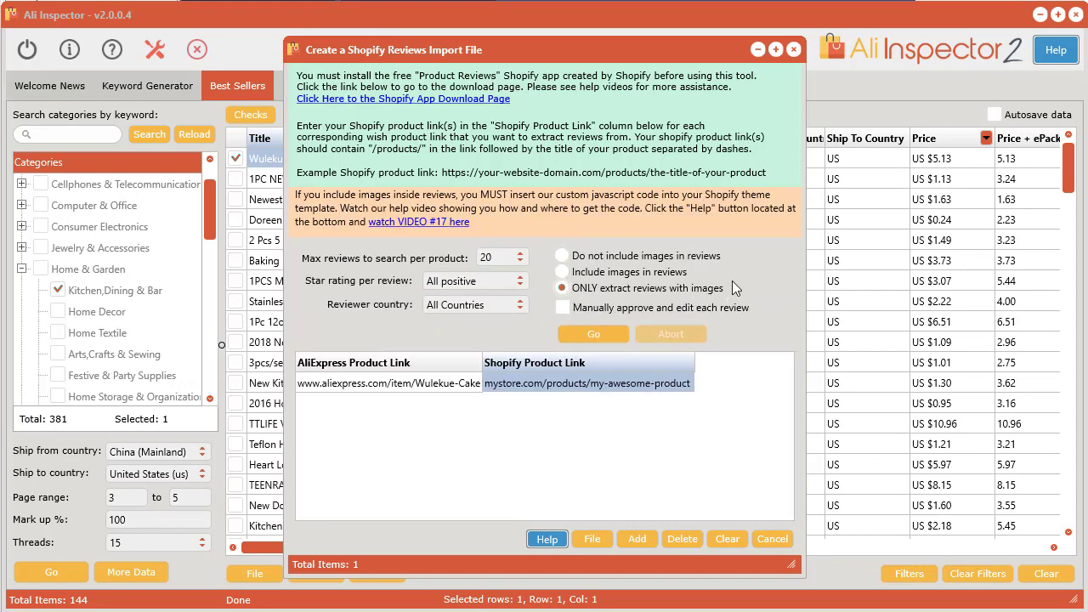
click(568, 309)
click(596, 334)
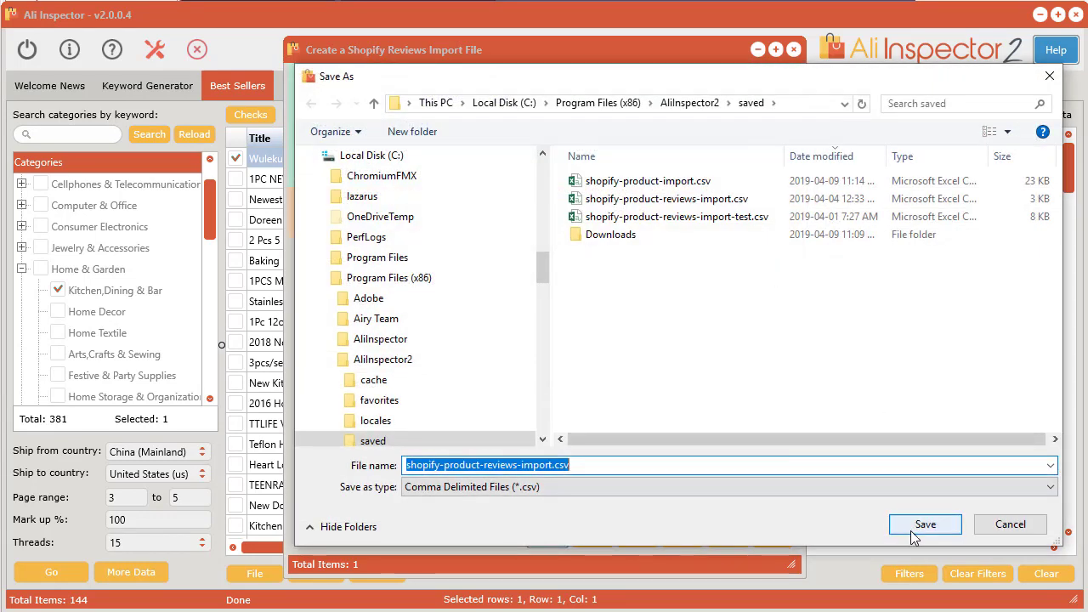
click(910, 530)
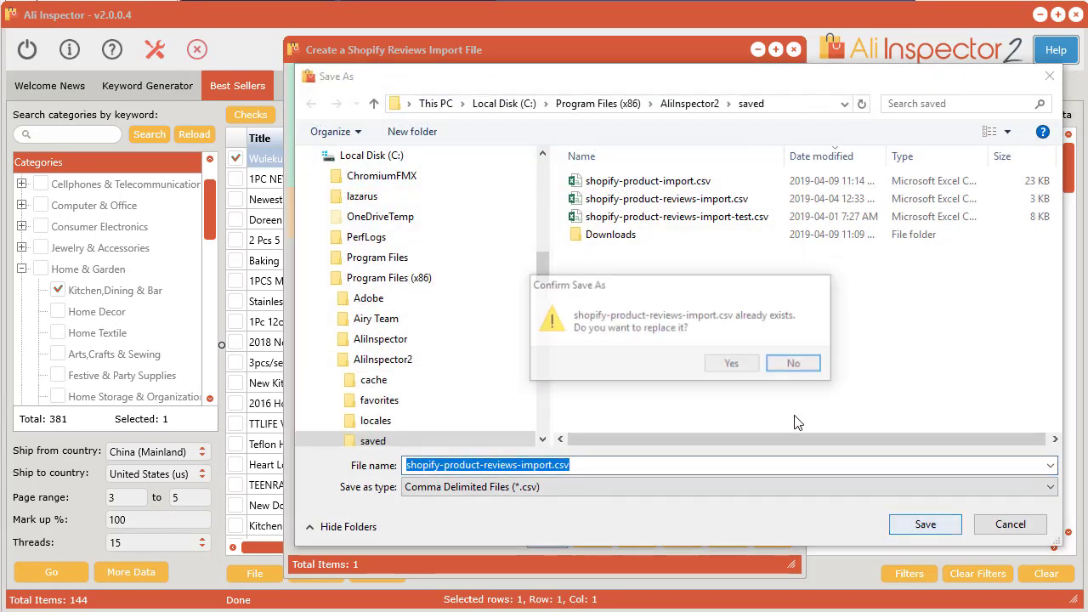
click(742, 365)
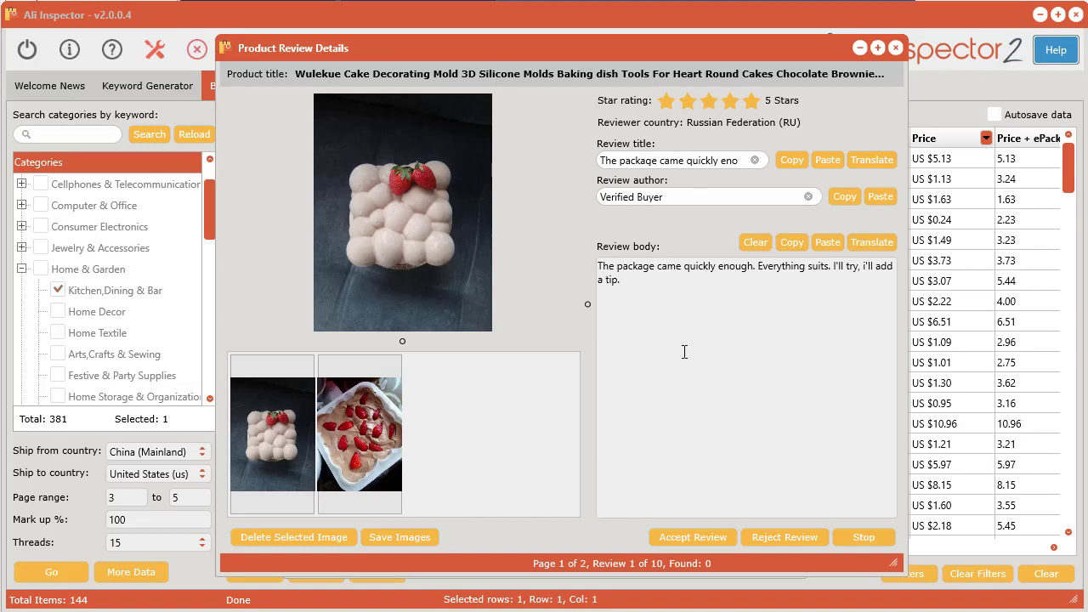
click(703, 537)
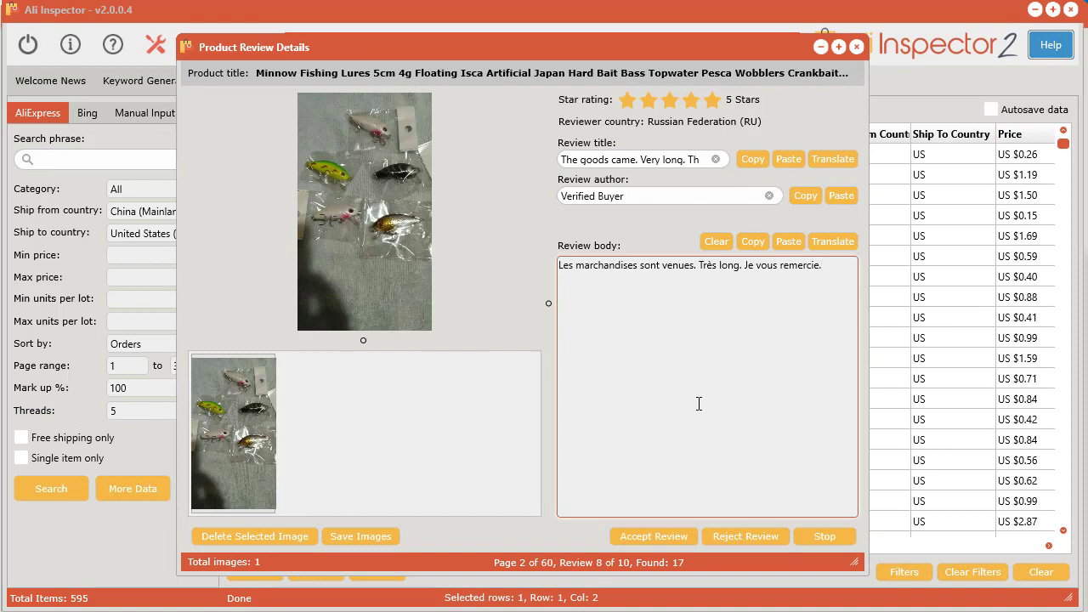
- Translate the fishing lure review's French body to English in Google Translate and replace the body with the copied translation
drag(818, 260, 556, 265)
click(660, 345)
click(831, 244)
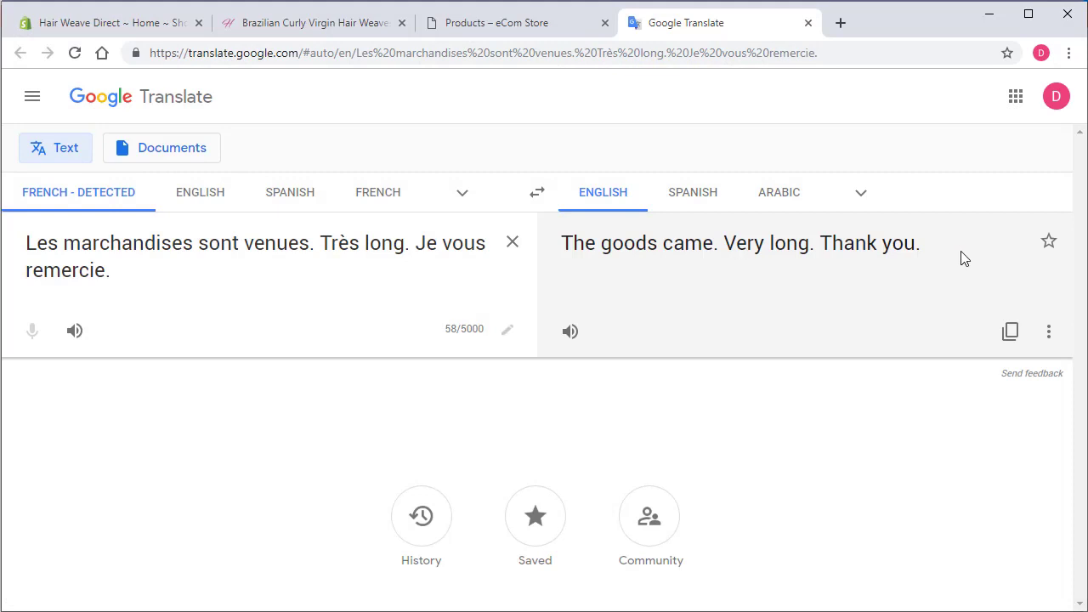
click(1010, 332)
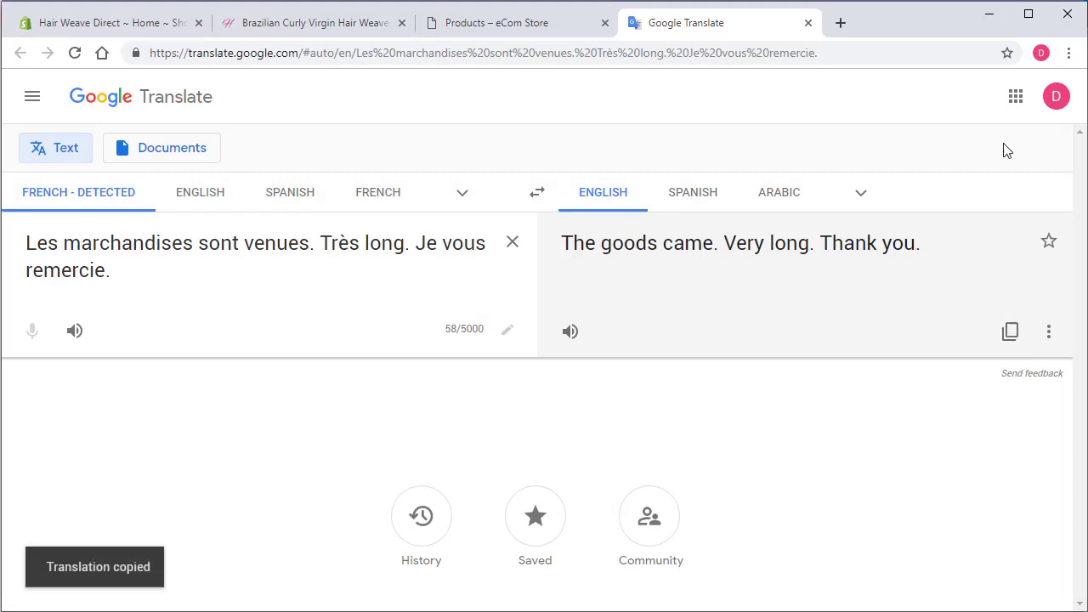
click(1003, 17)
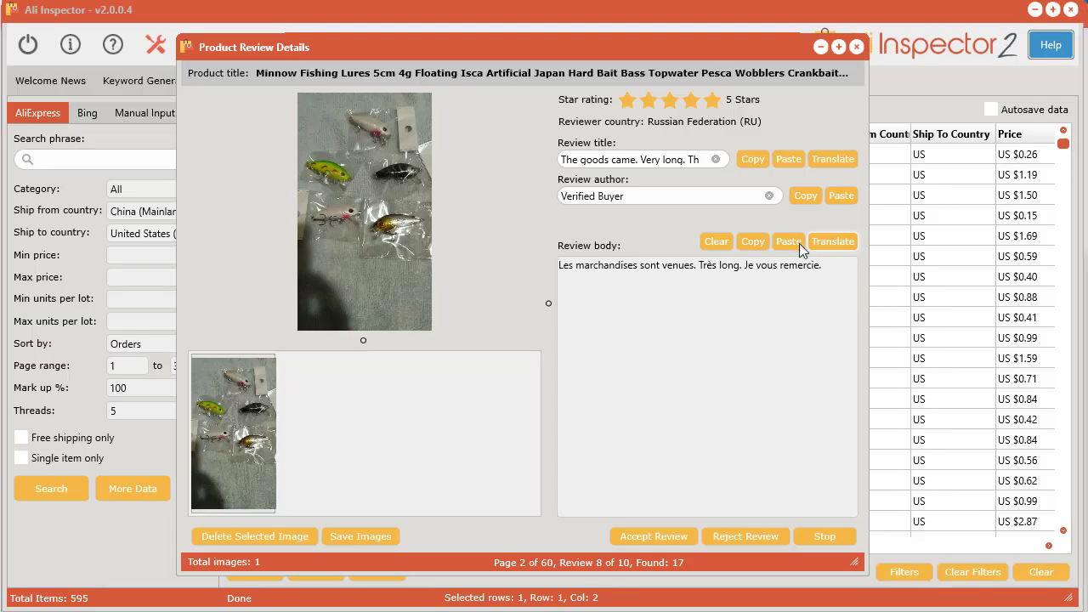
click(797, 242)
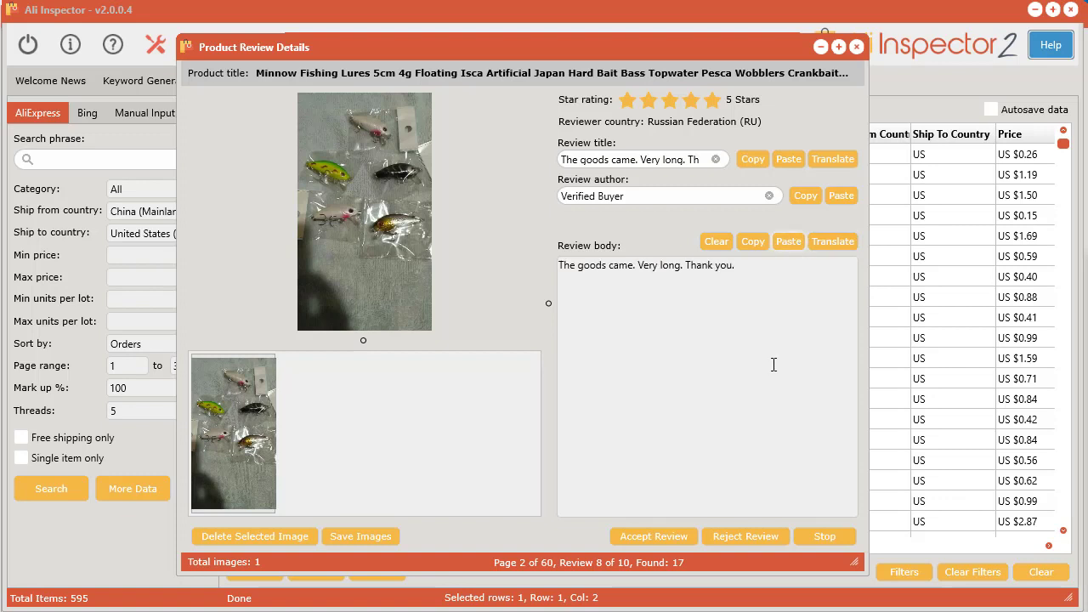
- Open the word-by-word editor for the review body, select the word "Very" and close the editor
double_click(648, 323)
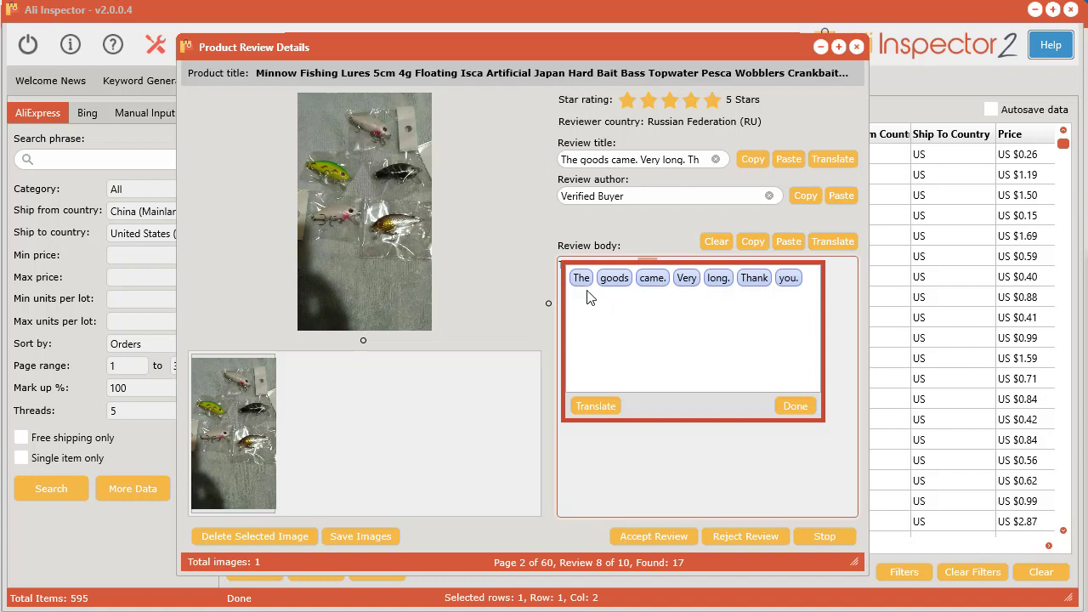
click(691, 284)
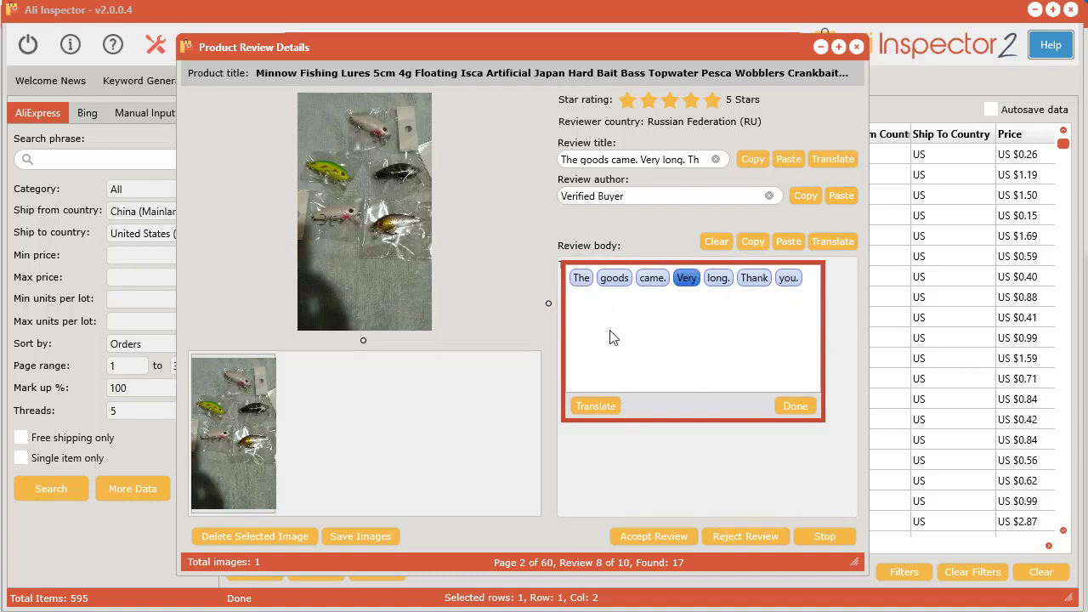
click(790, 406)
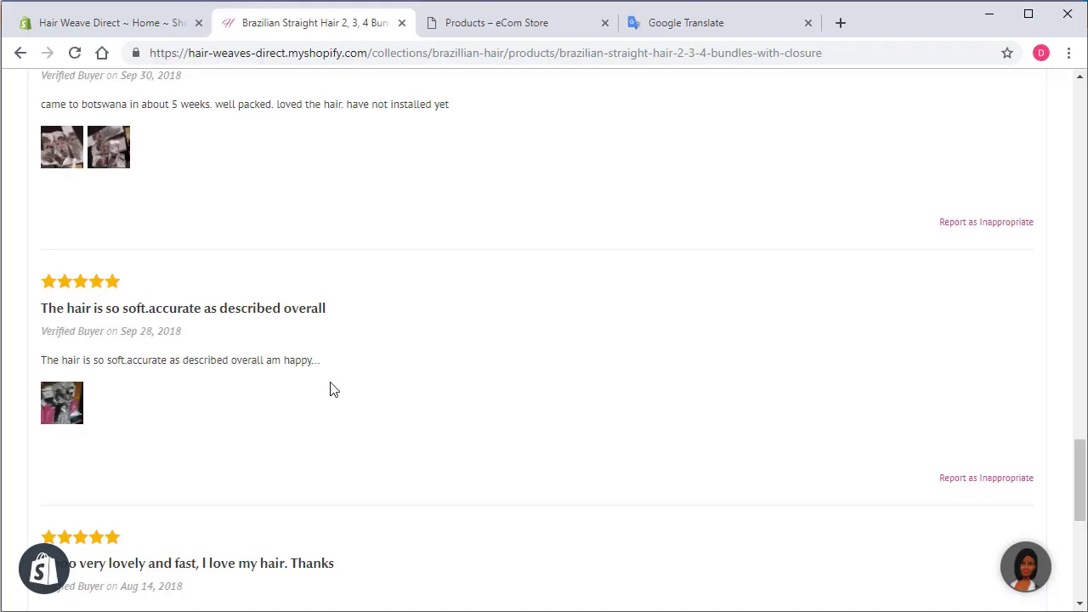
- On the Brazilian Straight Hair store page, enlarge both photos of the Botswana review and close the enlarged view
scroll(374, 396, up, 3)
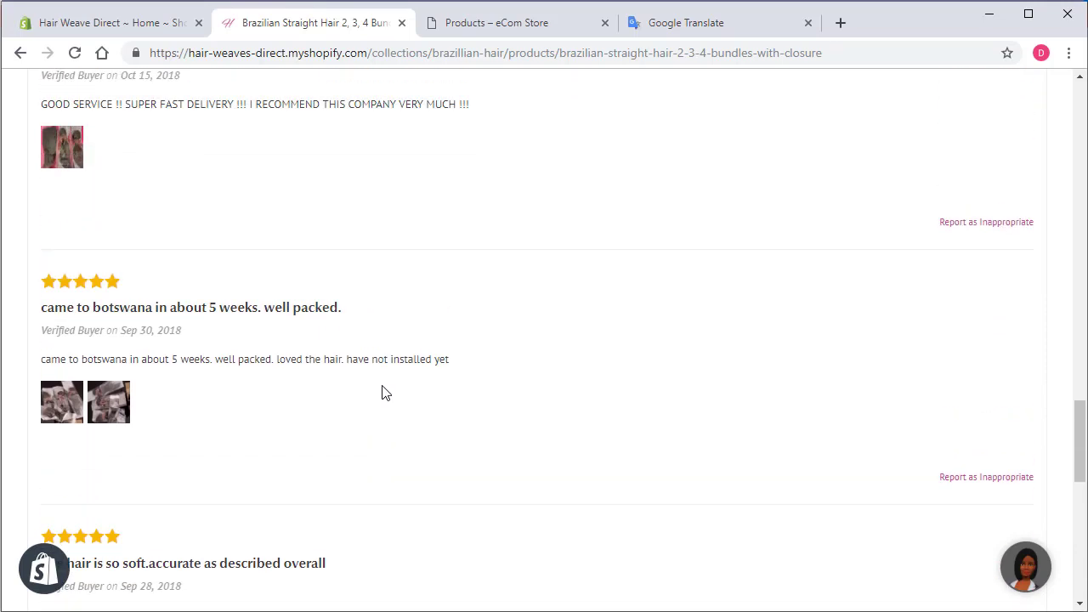
scroll(382, 391, down, 1)
scroll(170, 281, down, 1)
click(129, 249)
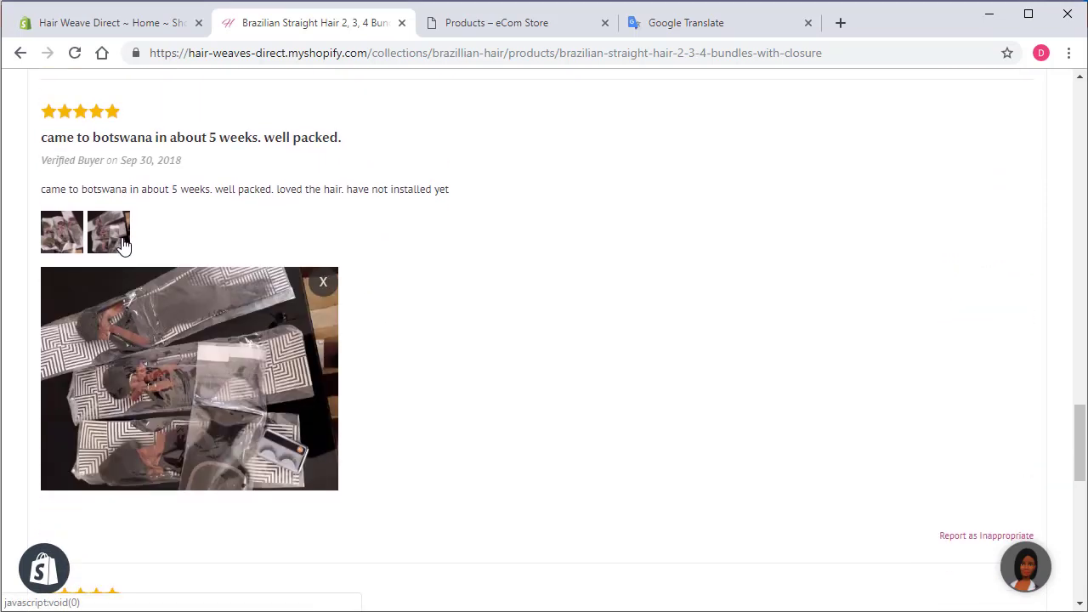
click(68, 244)
click(324, 283)
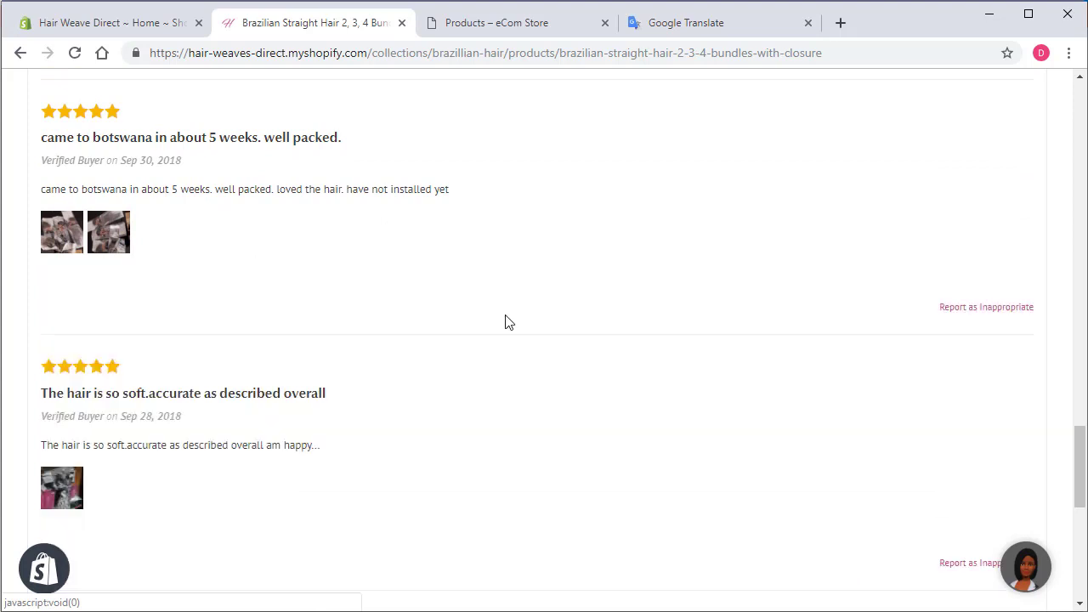
- Examine the remaining imported reviews on the page and enlarge the photo of the "The hair is so soft" review
scroll(505, 321, down, 3)
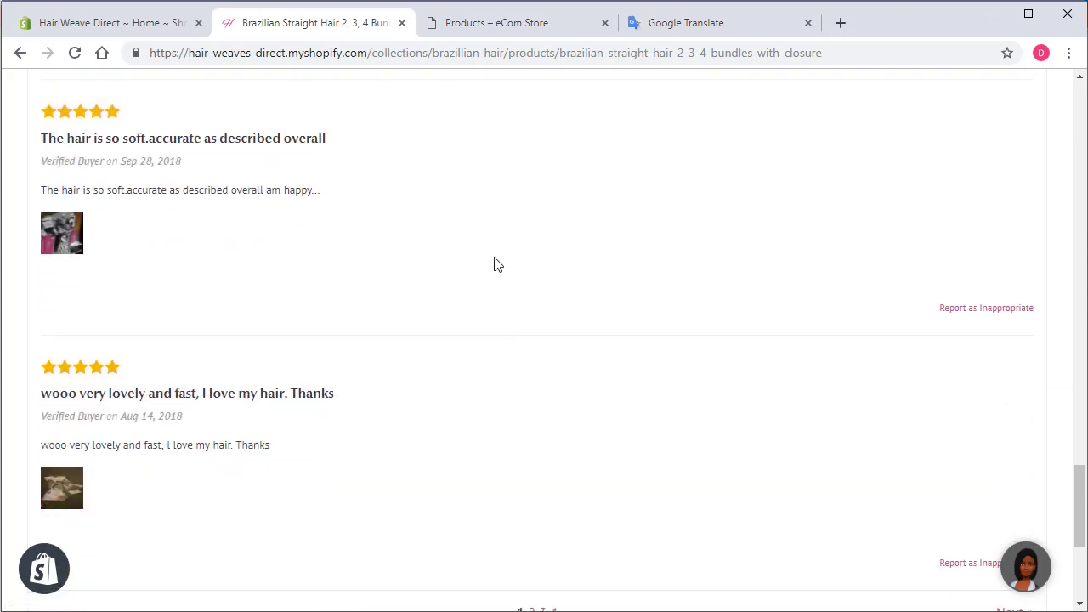
scroll(498, 265, up, 1)
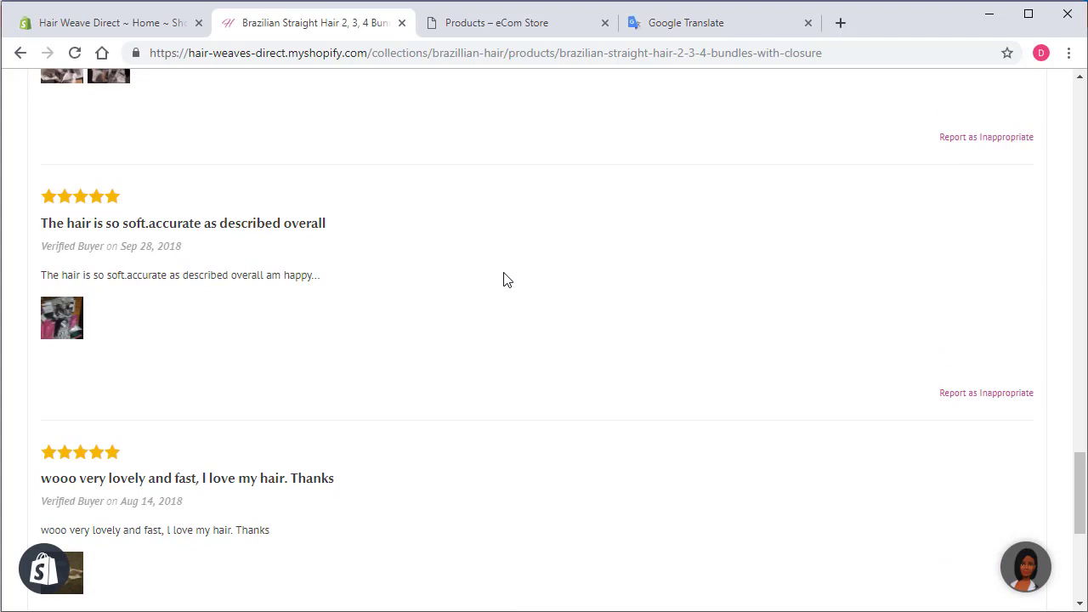
scroll(507, 280, down, 1)
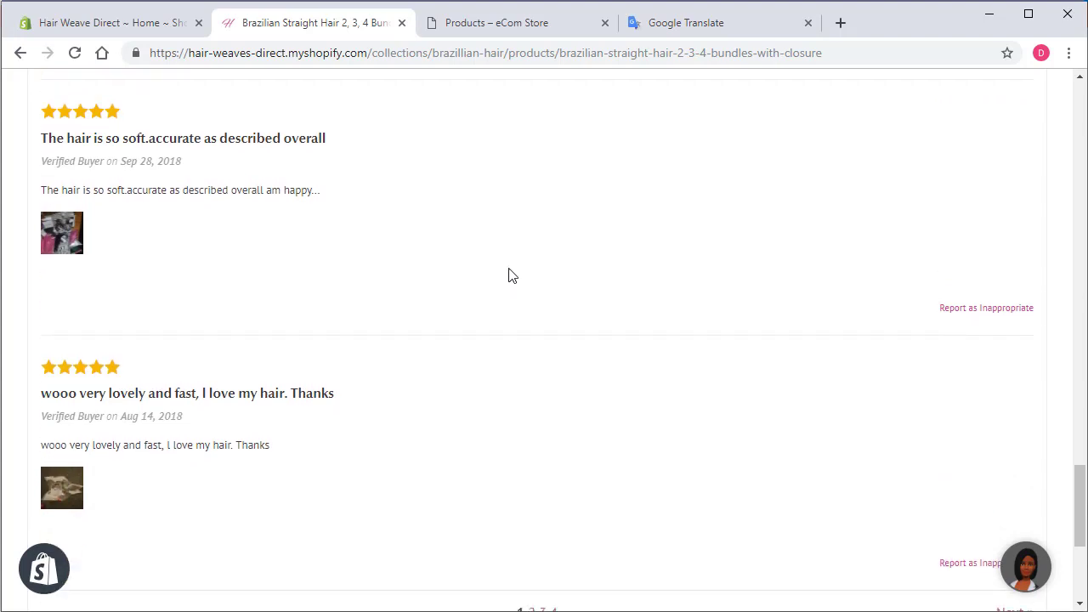
scroll(500, 281, down, 1)
scroll(502, 281, down, 1)
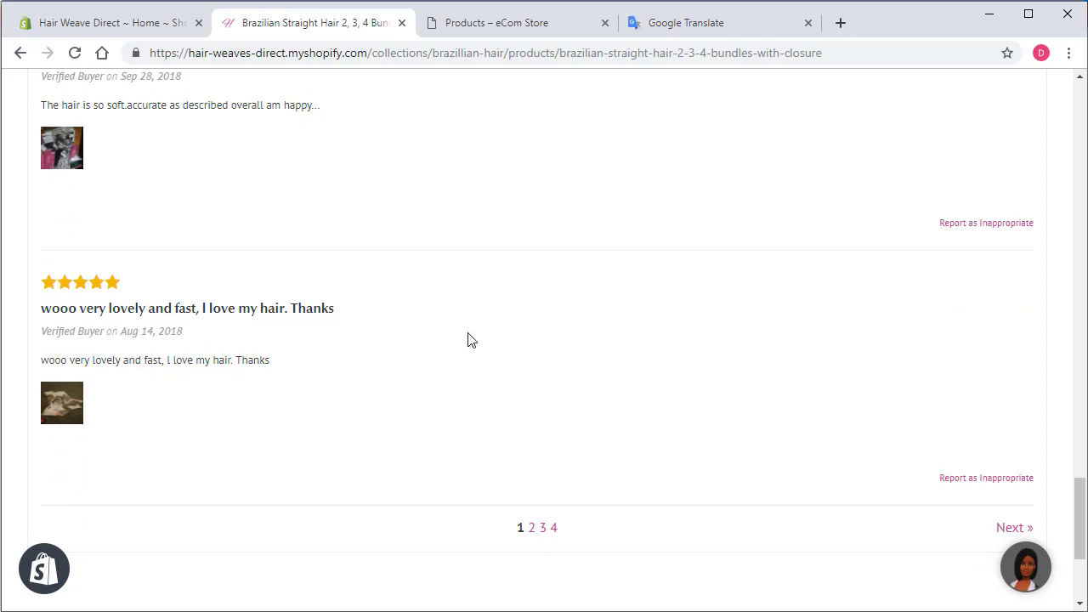
scroll(468, 328, down, 1)
scroll(472, 328, up, 1)
scroll(472, 328, up, 1)
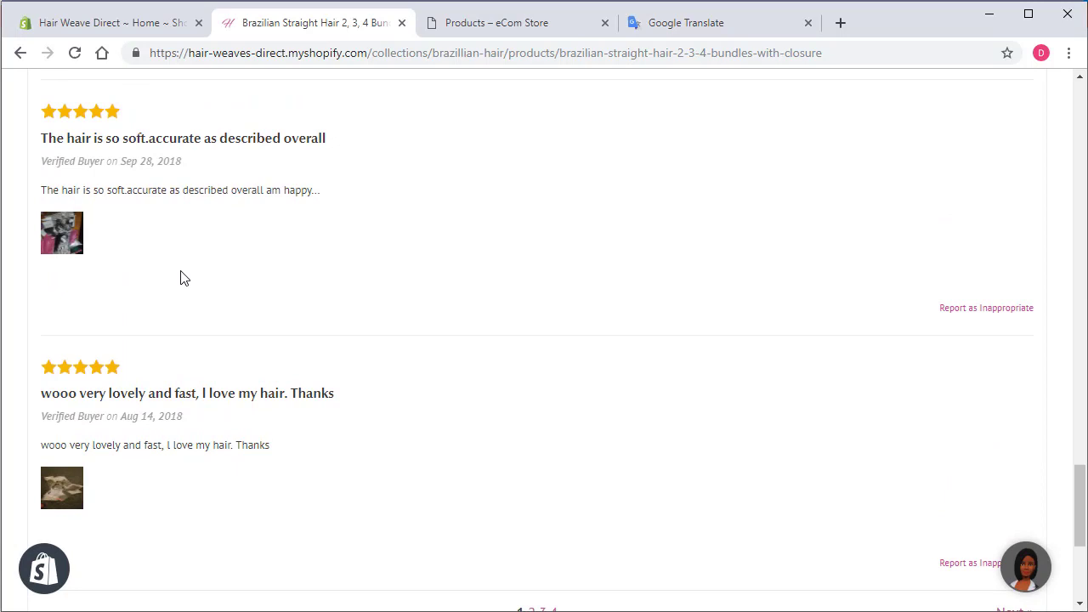
click(68, 236)
click(272, 289)
scroll(489, 348, up, 4)
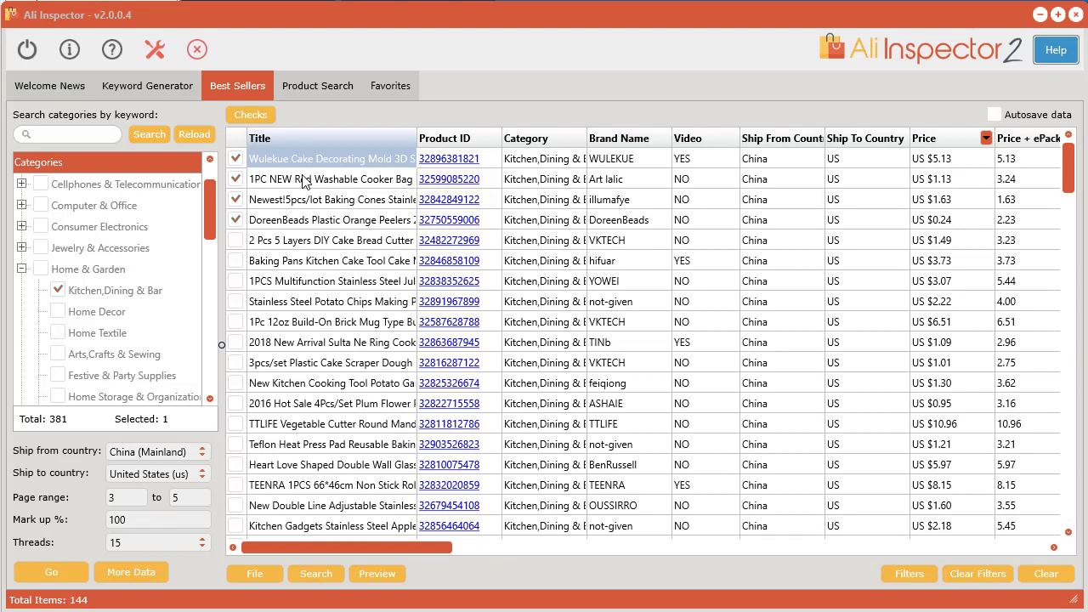
- Send the four checked Kitchen, Dining & Bar products to favorites in a new group named kitchen
click(397, 88)
click(233, 87)
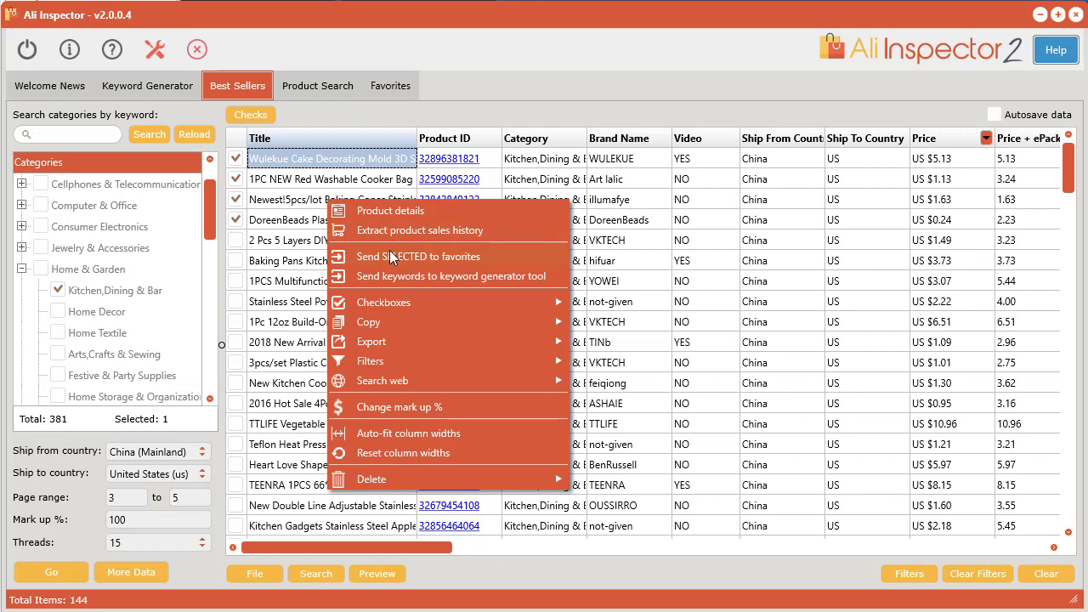
click(400, 258)
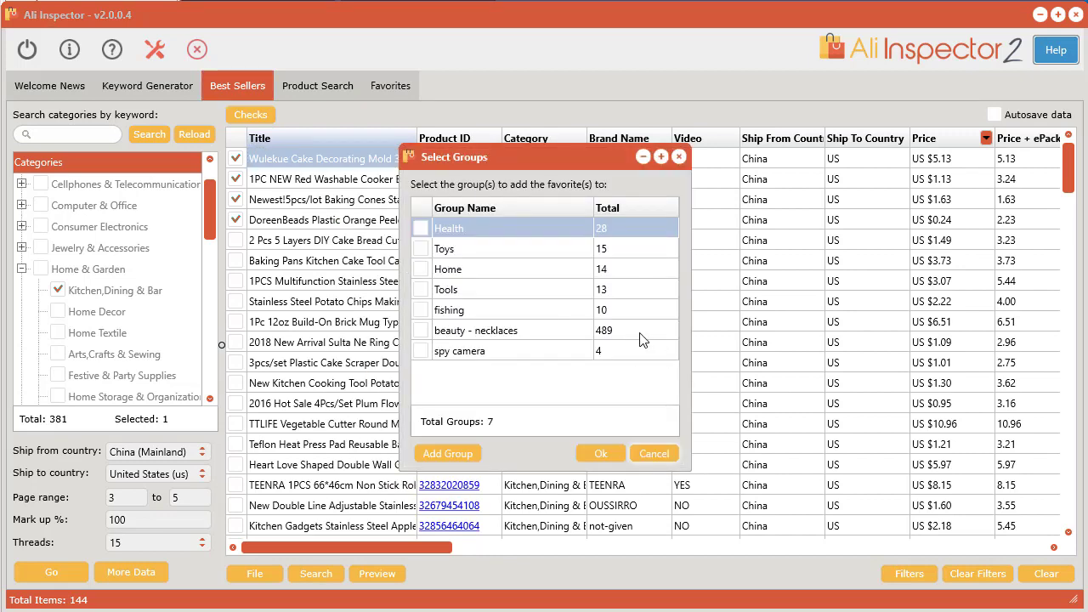
click(457, 453)
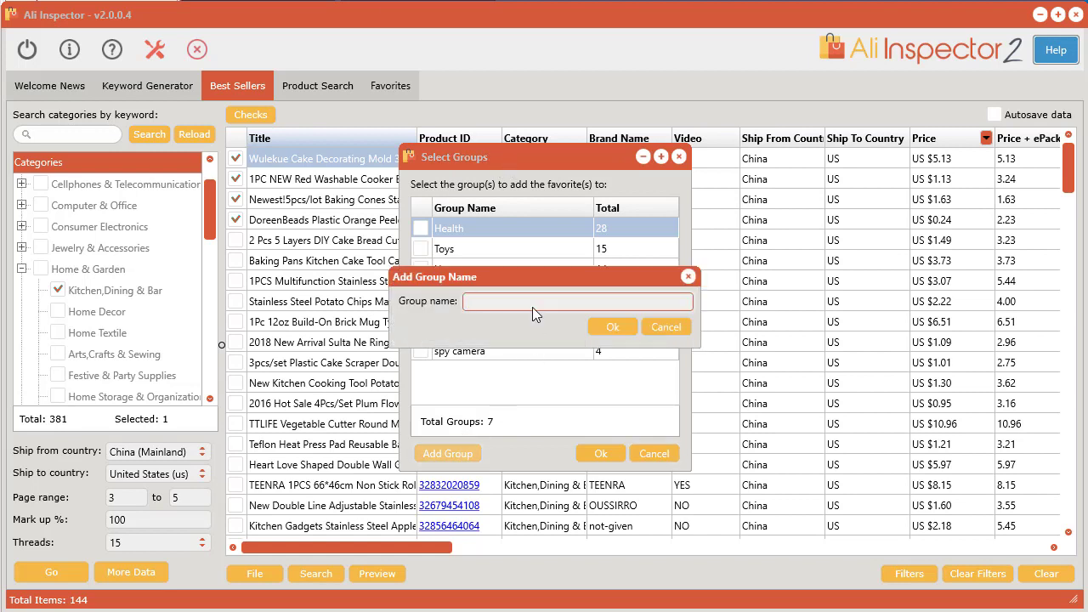
text(kitchen)
click(600, 326)
click(421, 371)
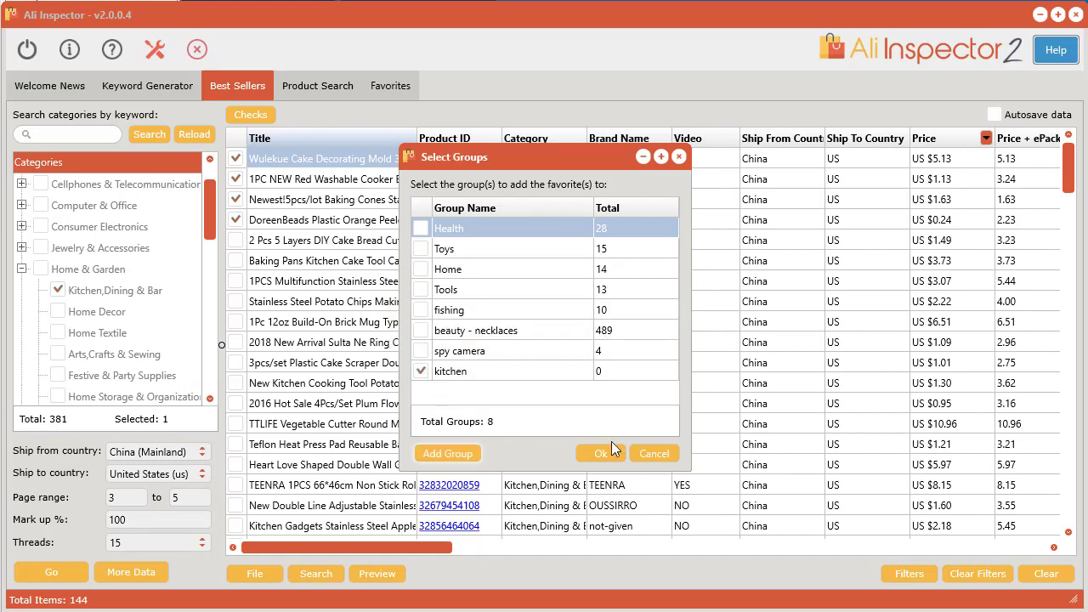
click(611, 453)
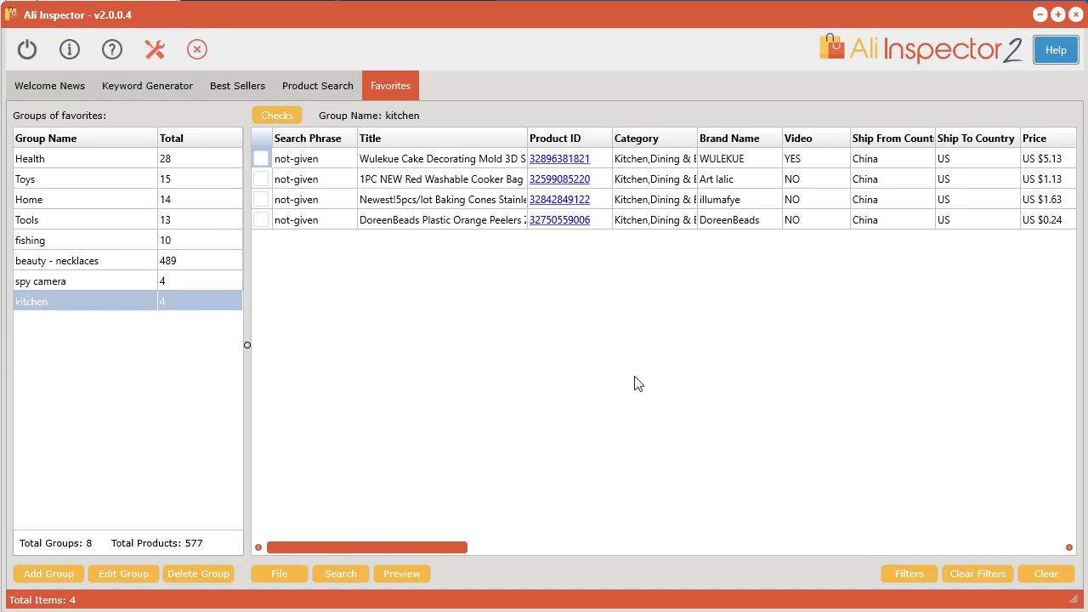
- View the saved products in the spy camera, beauty - necklaces, fishing and Tools groups, ending on the kitchen group
click(104, 283)
click(104, 263)
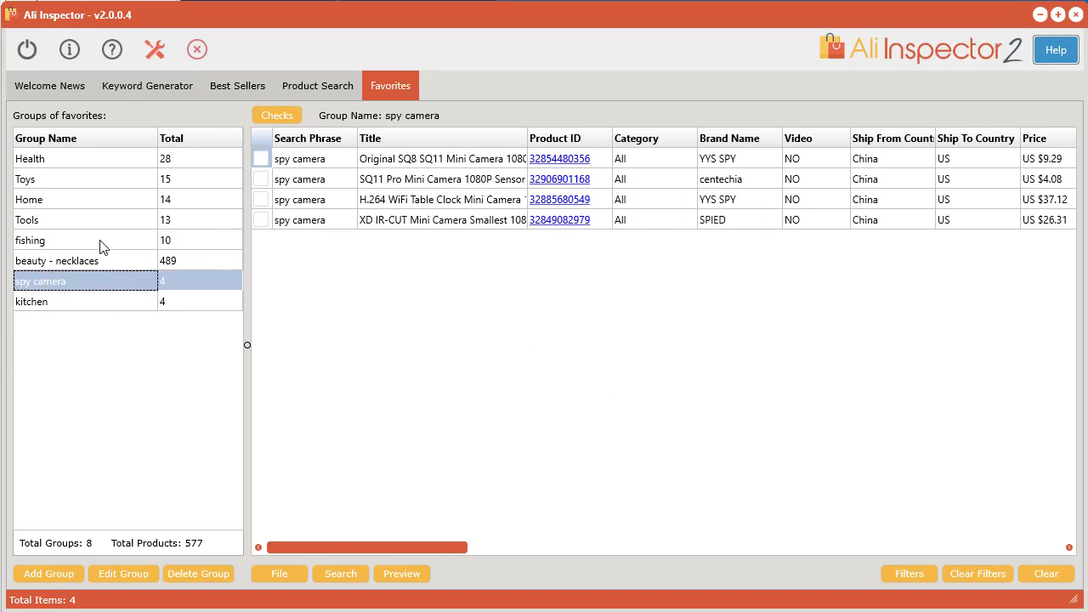
click(101, 242)
click(98, 222)
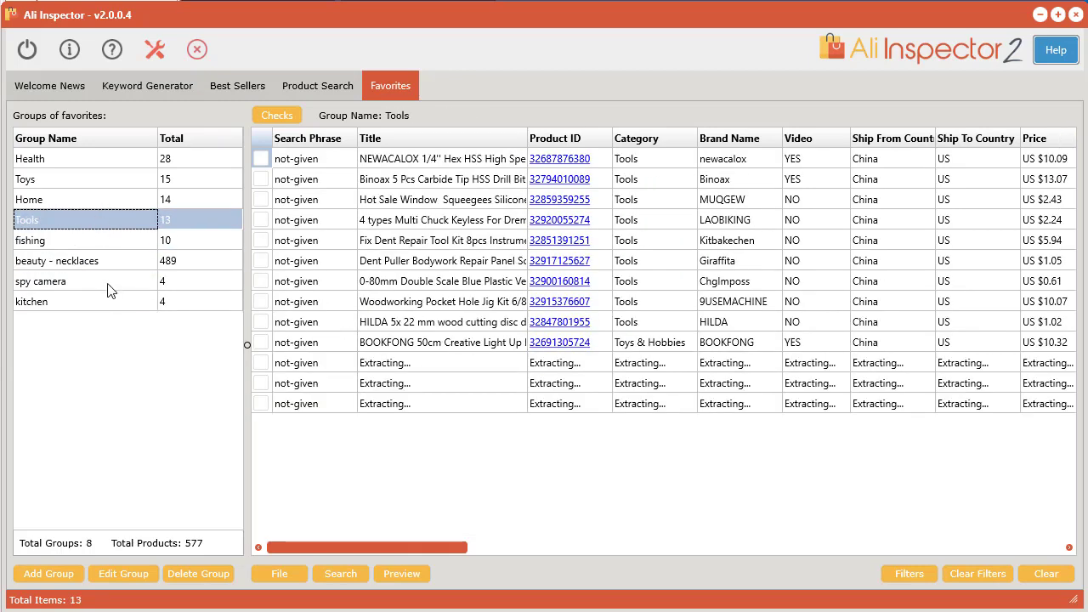
click(110, 304)
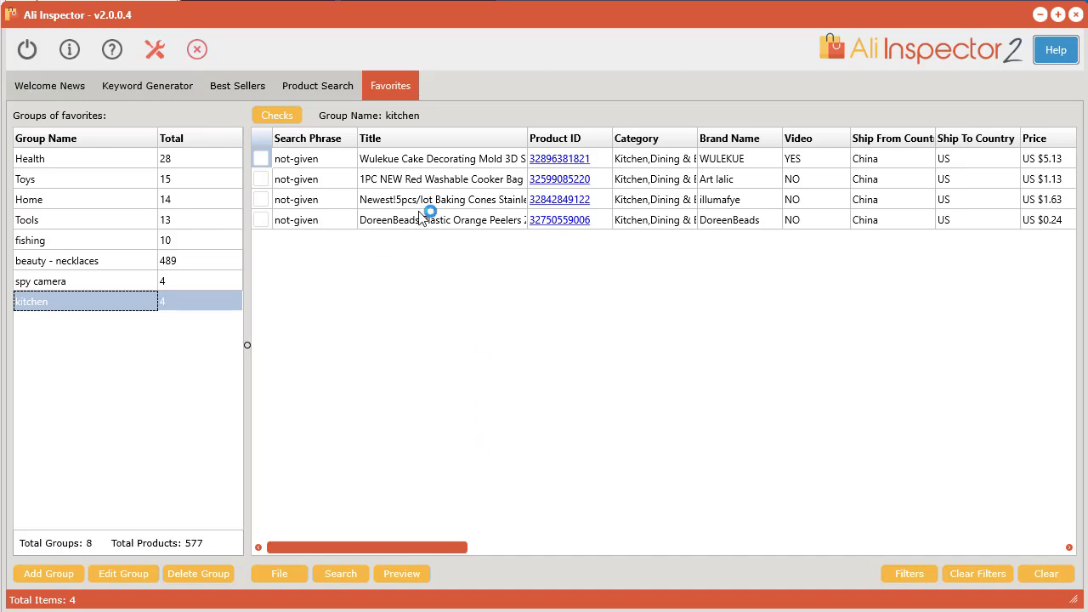
- Extract more data for all rows of the kitchen favorites group using 5 download threads
drag(409, 546, 360, 544)
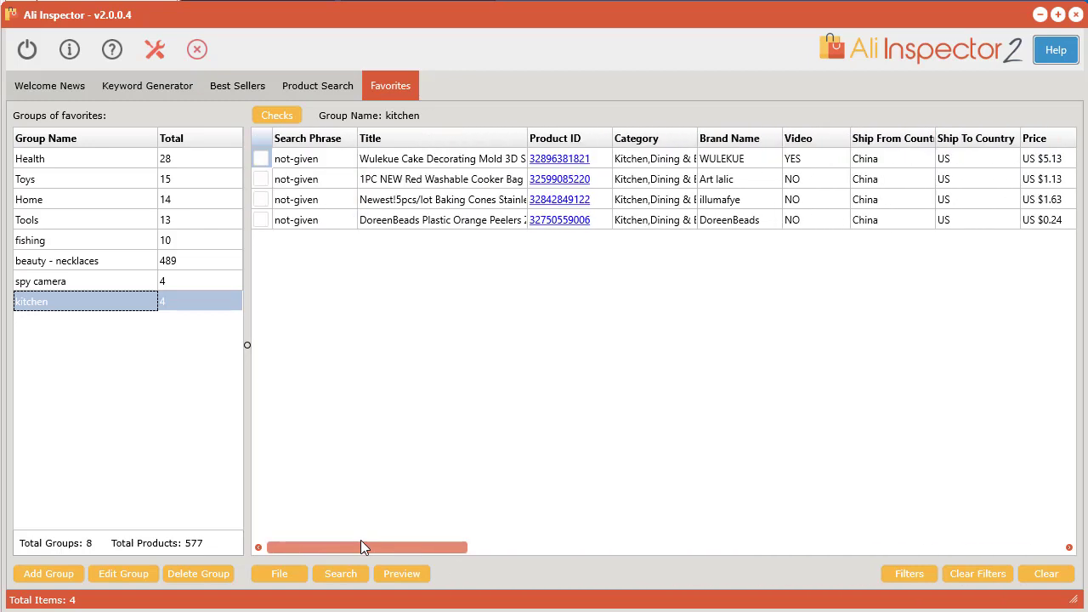
right_click(448, 177)
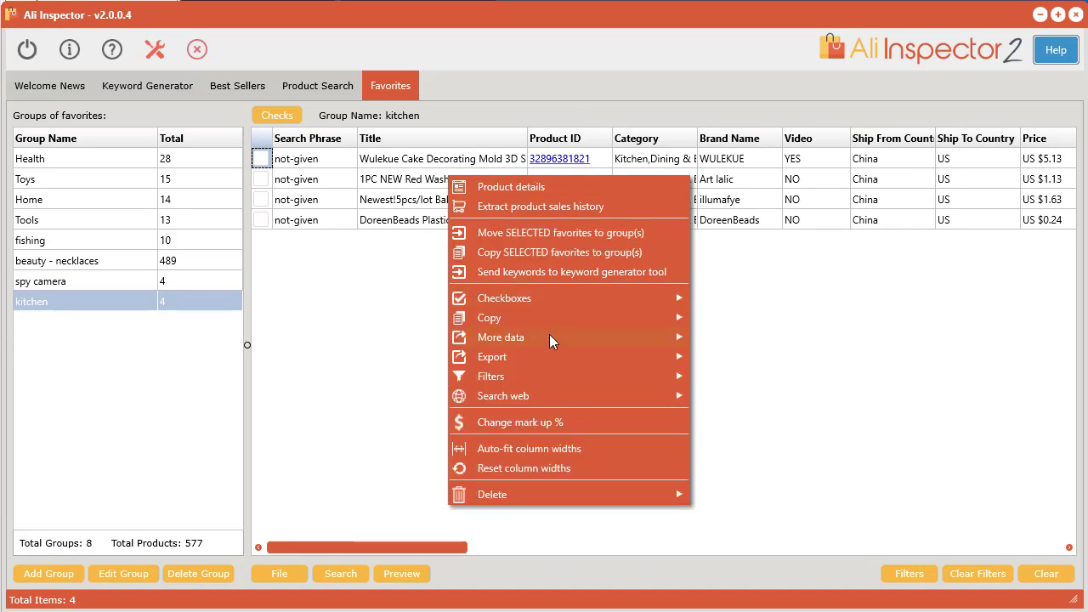
mouse_move(549, 335)
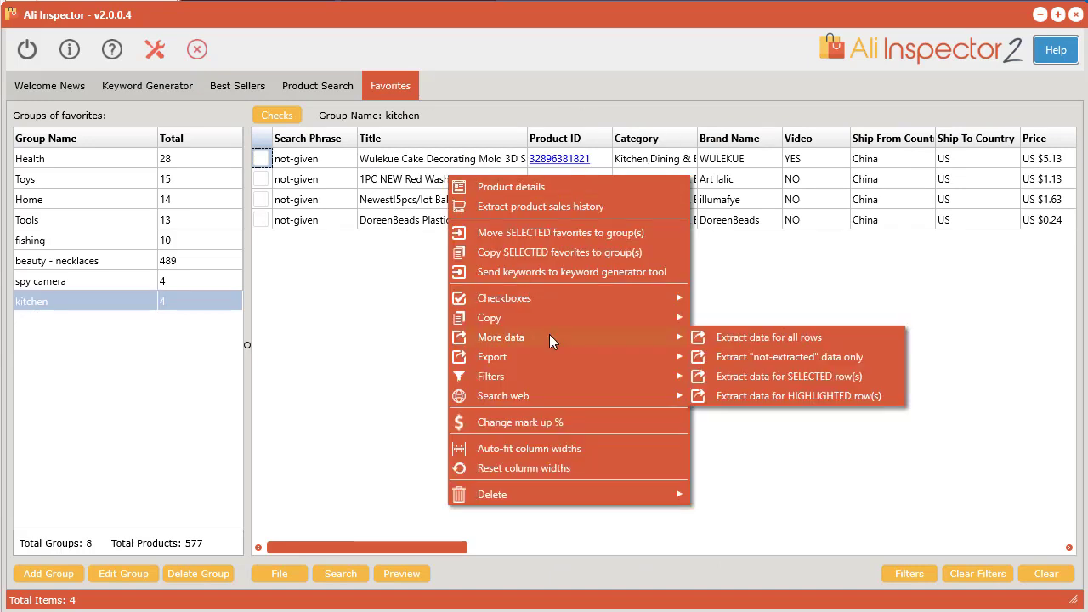
click(738, 340)
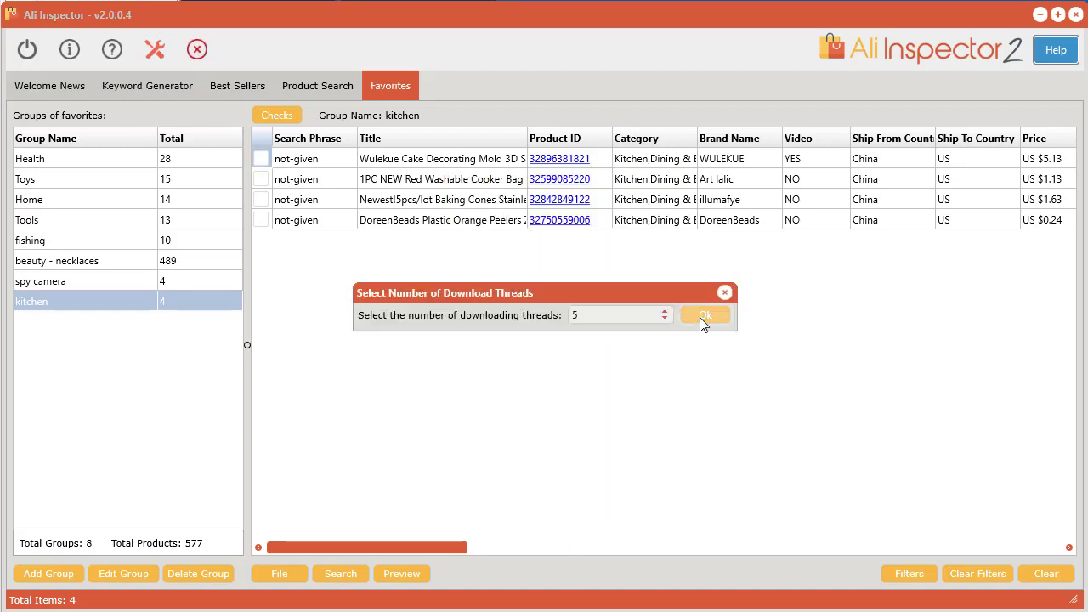
click(704, 316)
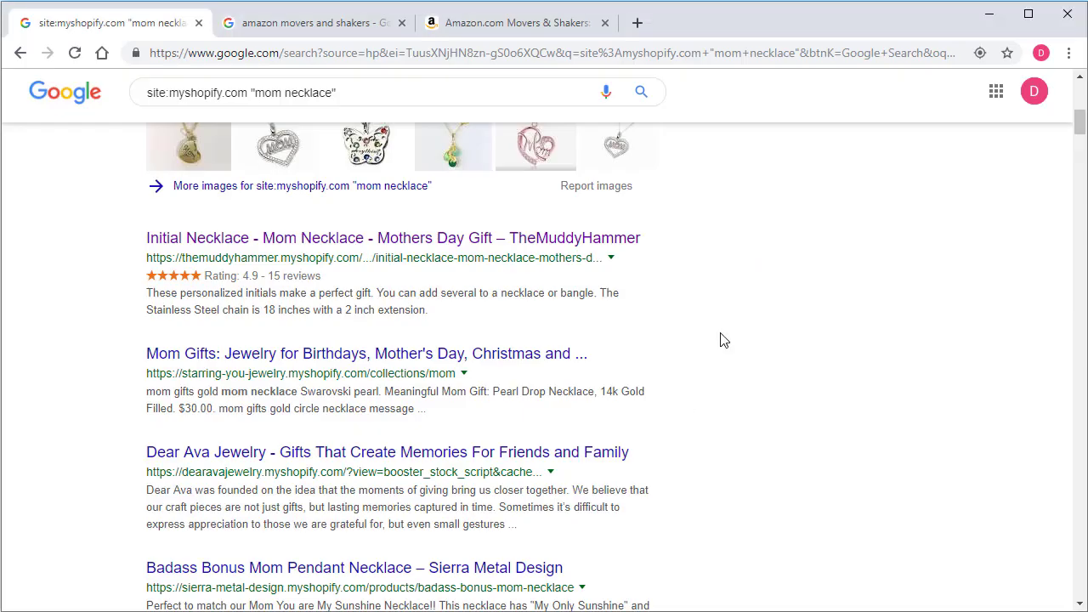
- In Chrome's Google results for site:myshopify.com "mom necklace", open the TheMuddyHammer Initial Necklace result in a new tab and show it
scroll(767, 315, up, 8)
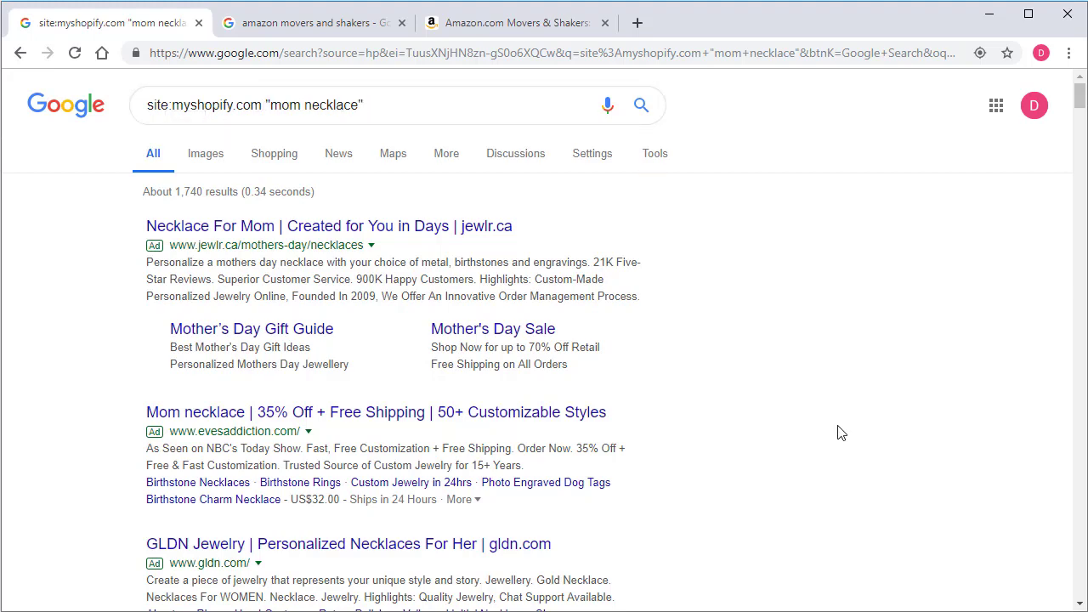
scroll(833, 422, down, 3)
scroll(834, 422, down, 10)
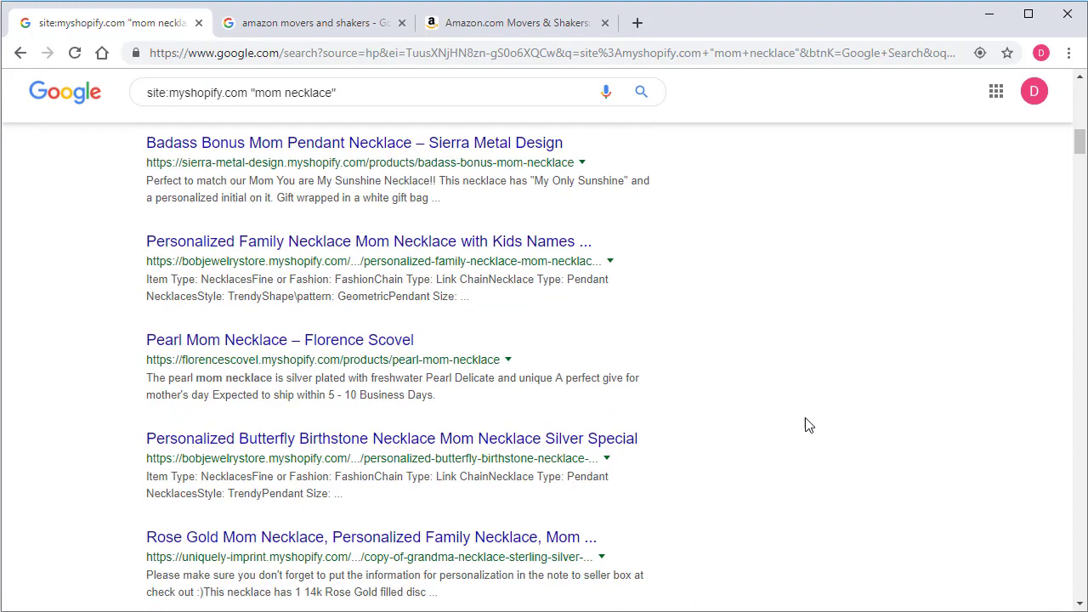
scroll(792, 433, up, 10)
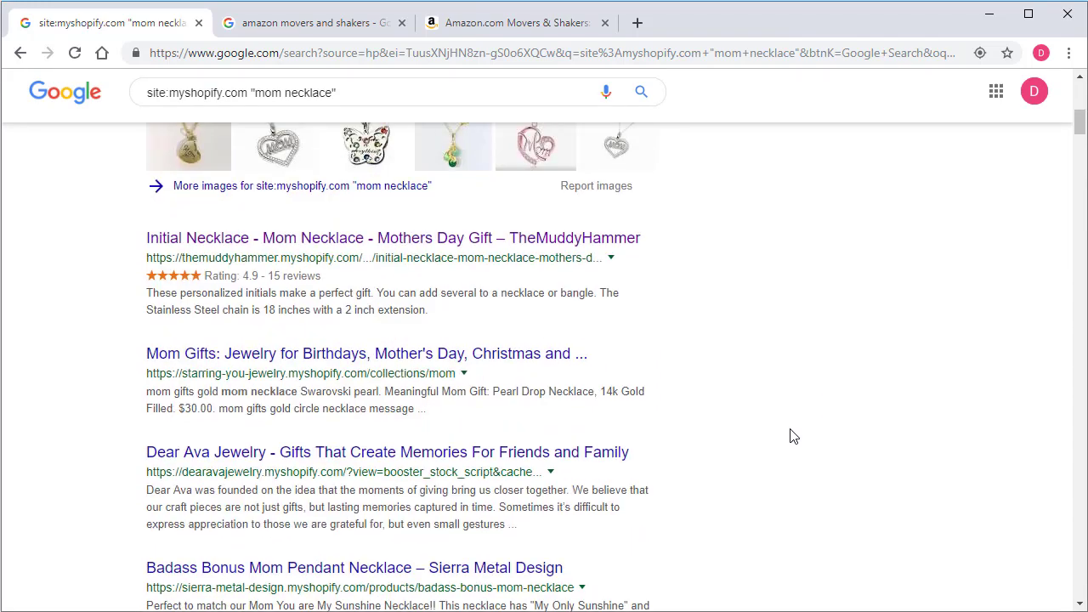
scroll(790, 436, down, 2)
ctrl+click(314, 242)
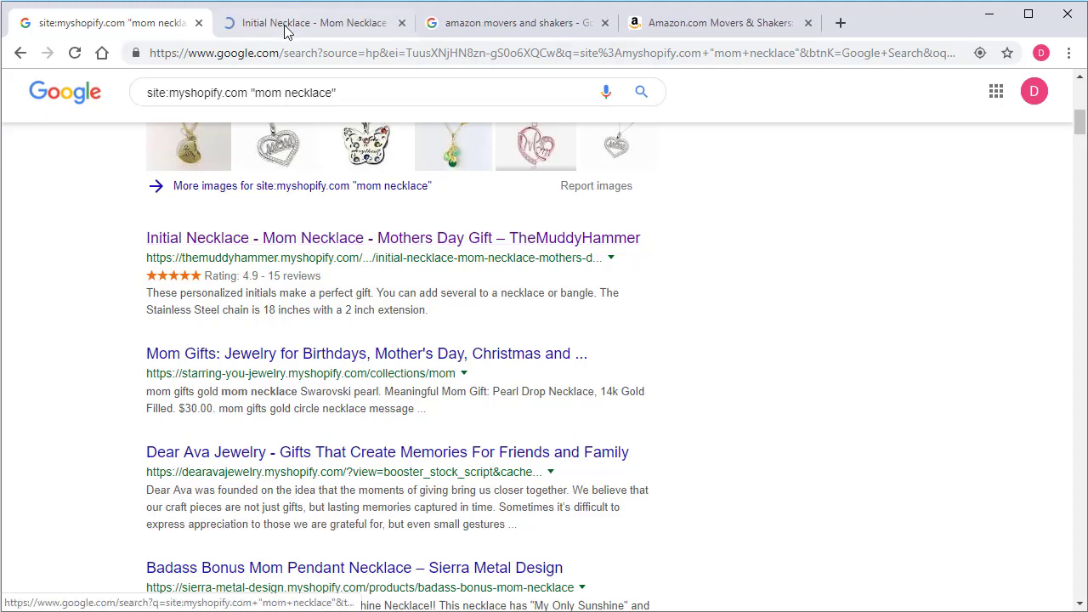
click(286, 26)
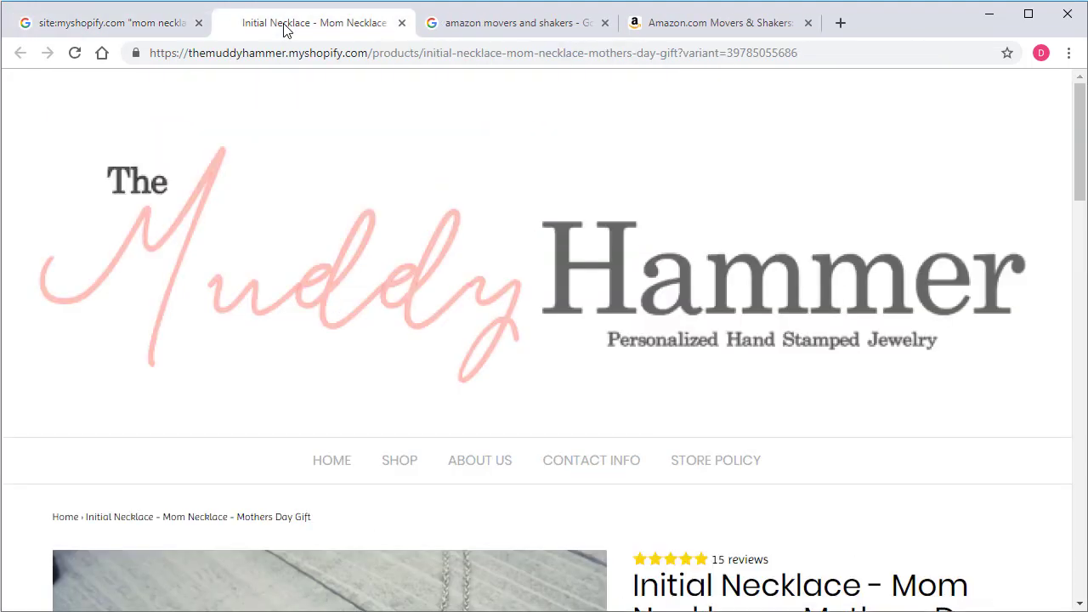
- Replace the product path in the store's URL with /collections/all?sort_by=best-selling and load the page
click(368, 53)
click(369, 53)
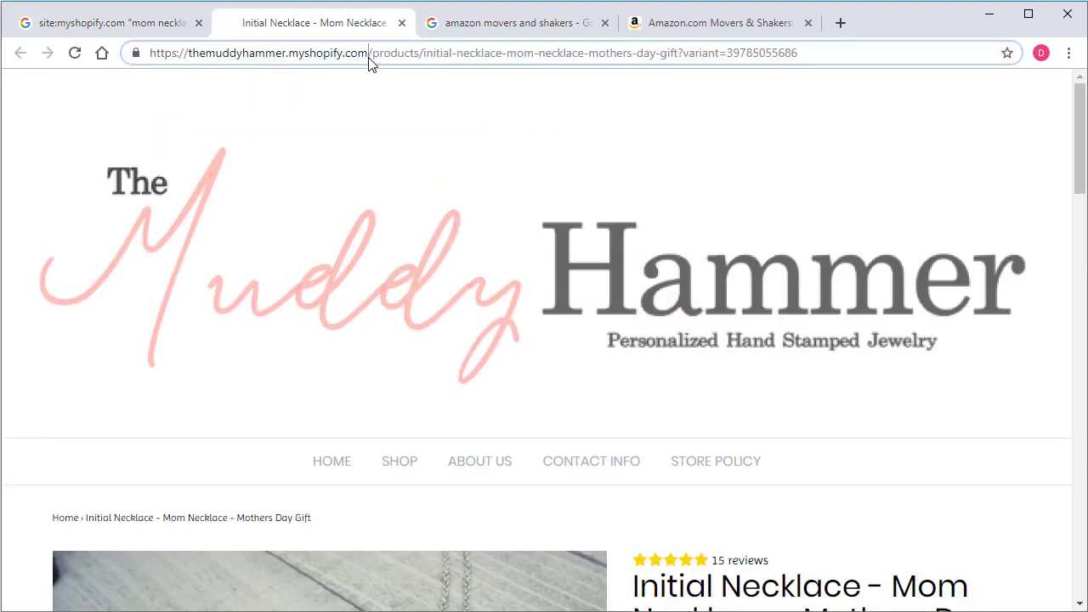
shift+click(839, 53)
key(BackSpace)
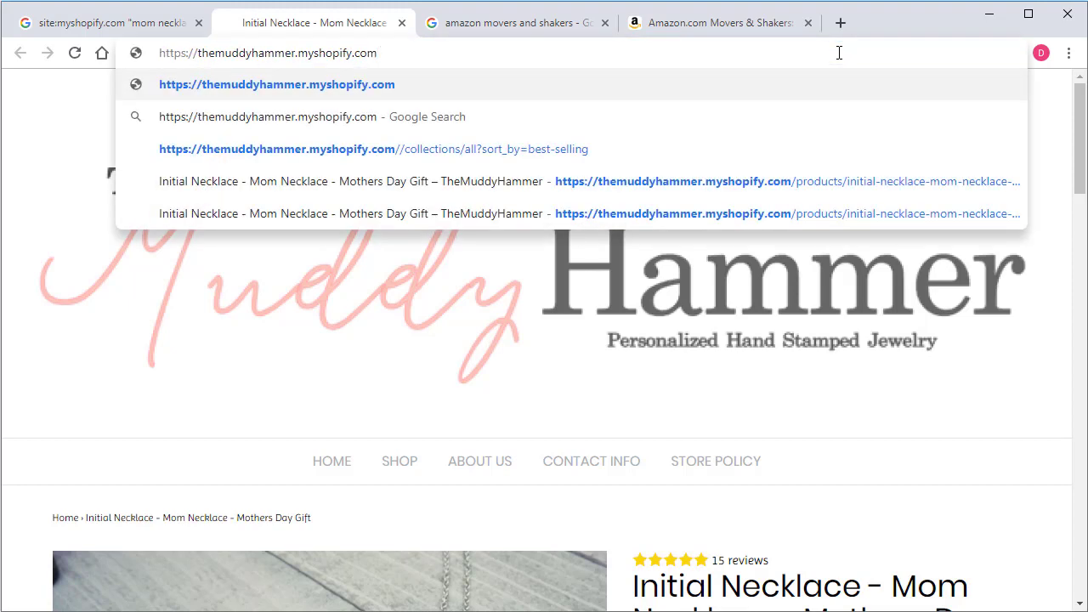
text(/collections/all?sort_by=best-selling)
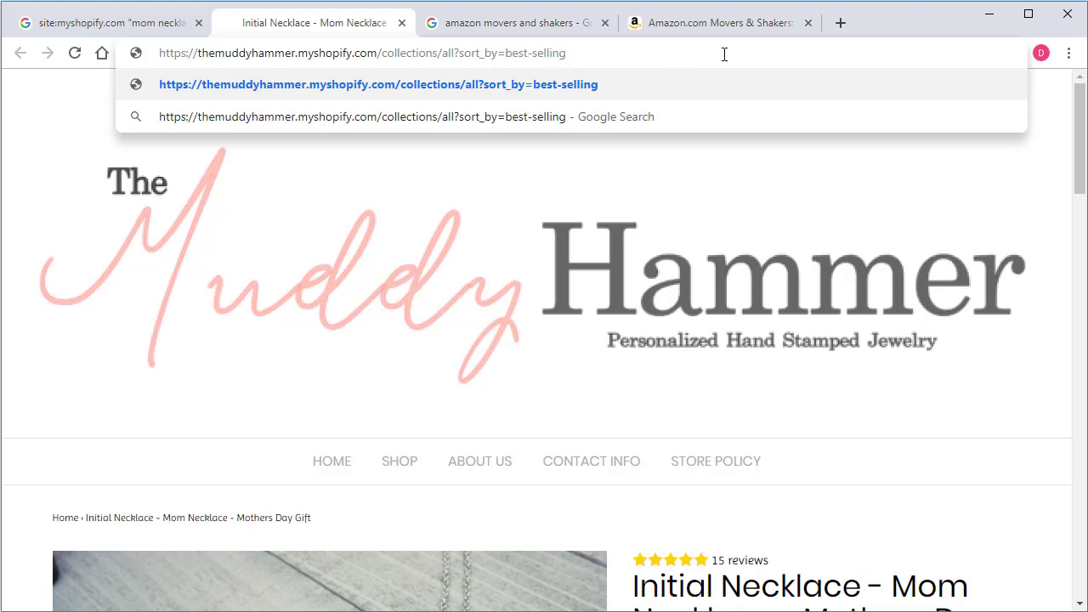
key(Return)
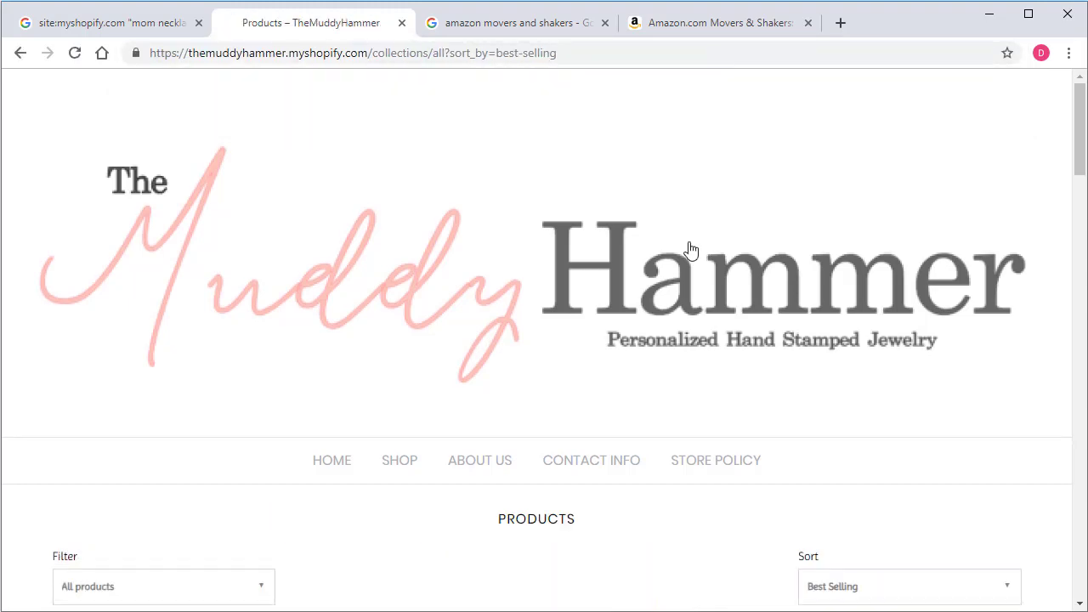
- Examine the TheMuddyHammer store's products sorted by best selling
scroll(670, 359, down, 4)
scroll(671, 358, down, 2)
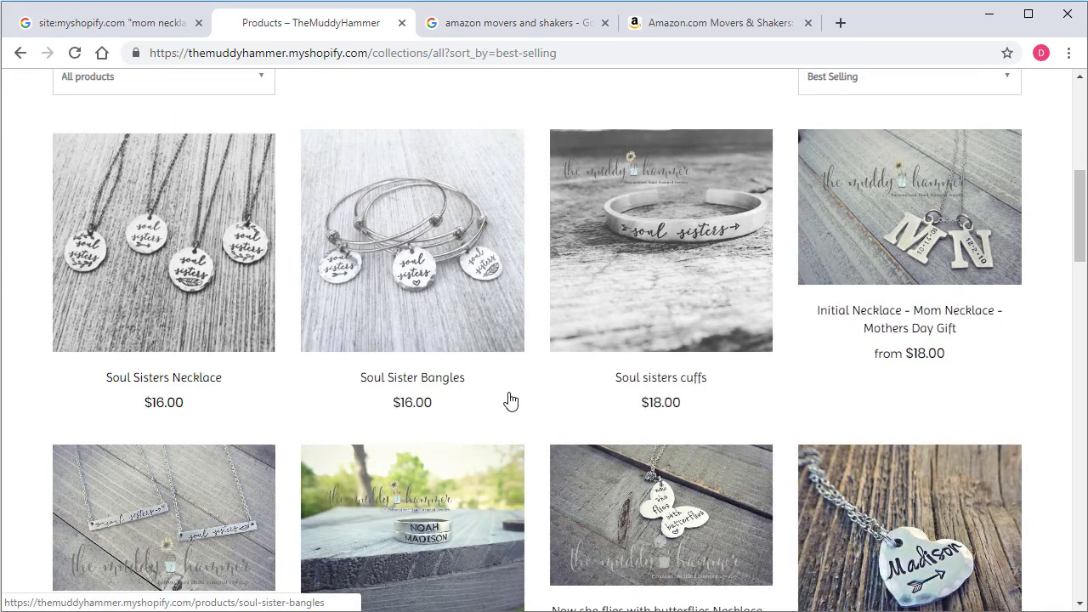
scroll(510, 400, down, 3)
scroll(511, 436, down, 2)
scroll(493, 510, up, 7)
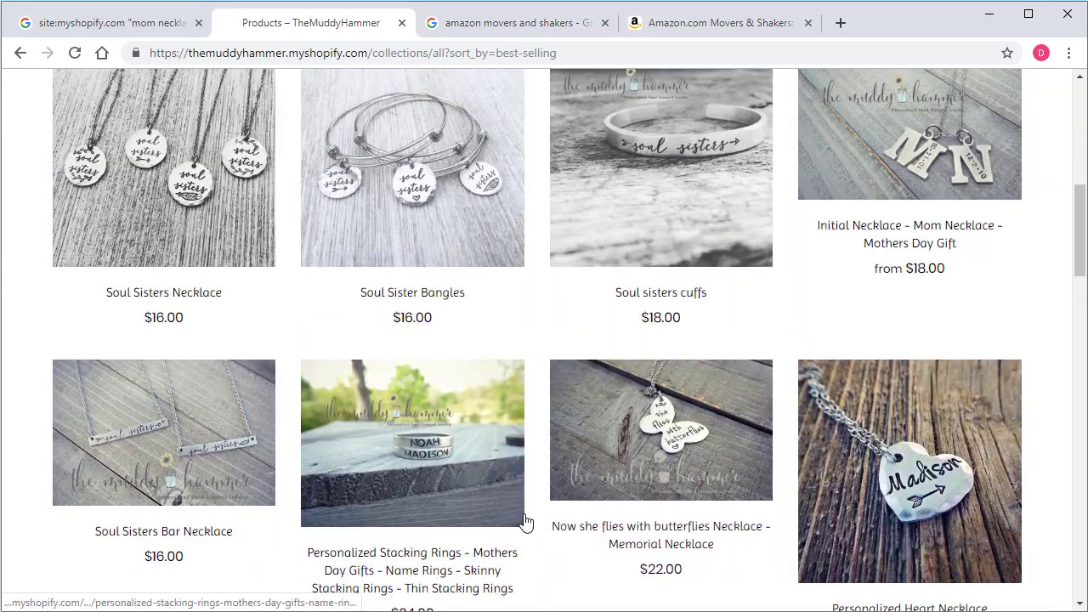
scroll(518, 513, down, 4)
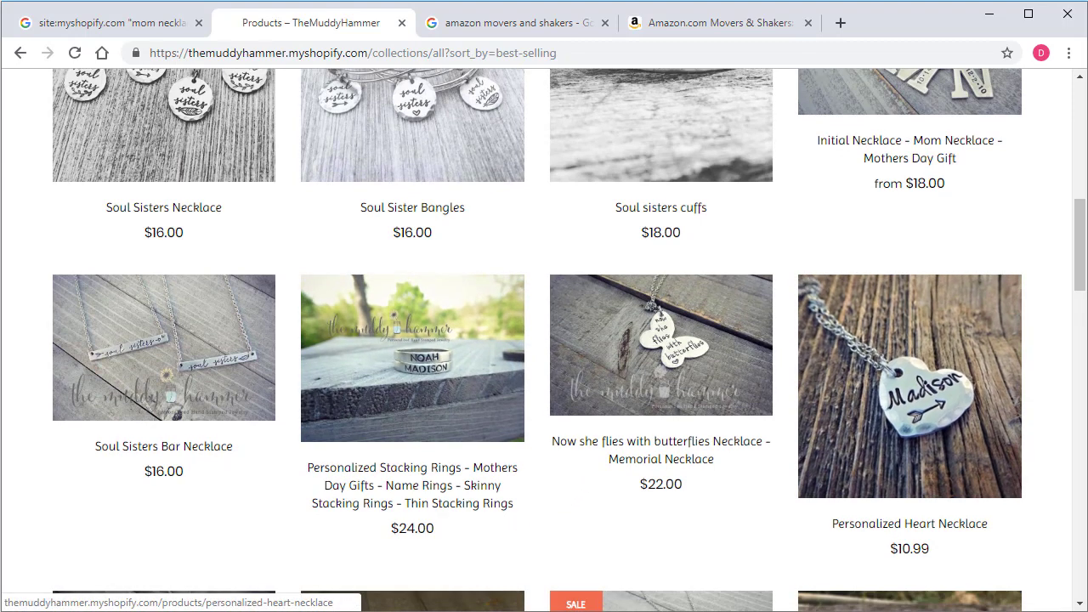
- Switch past the Google search to the Amazon Movers & Shakers page and examine the Home & Kitchen products and department list
key(ctrl+Tab)
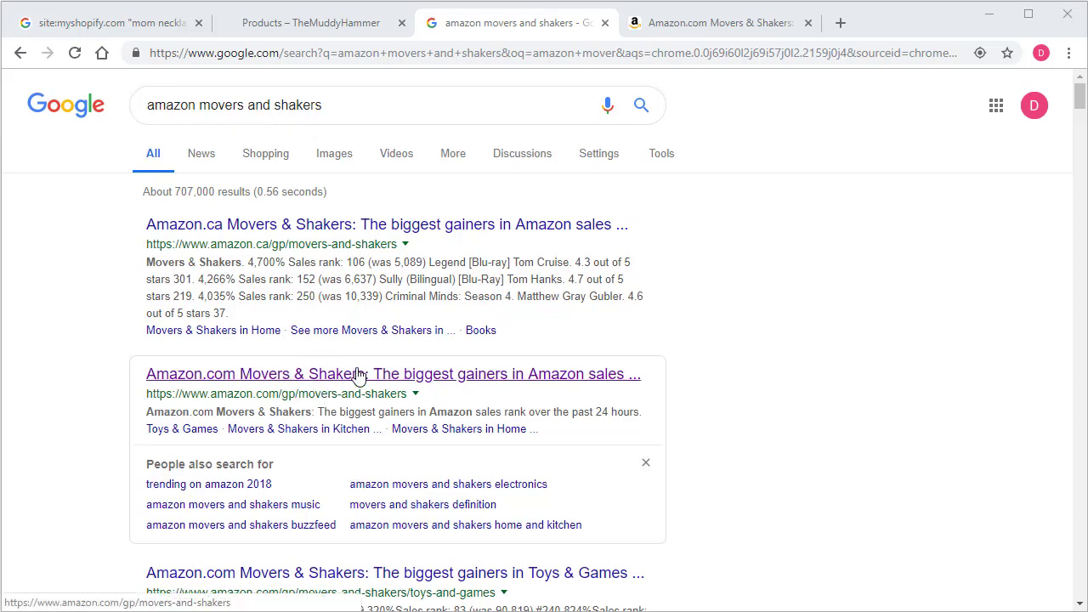
click(705, 23)
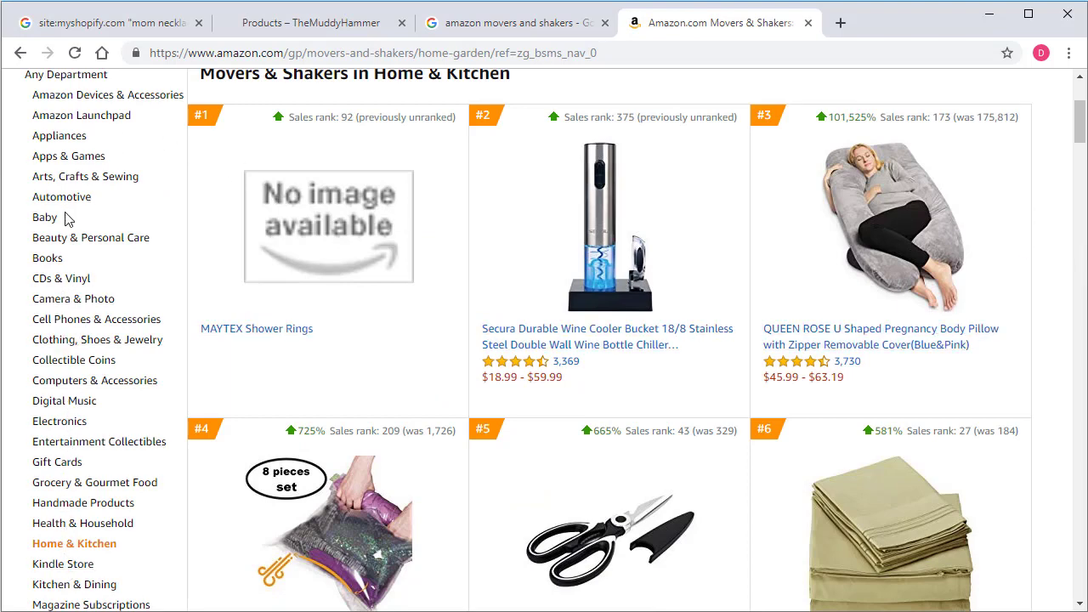
scroll(81, 472, up, 1)
scroll(101, 460, down, 1)
scroll(1082, 136, up, 3)
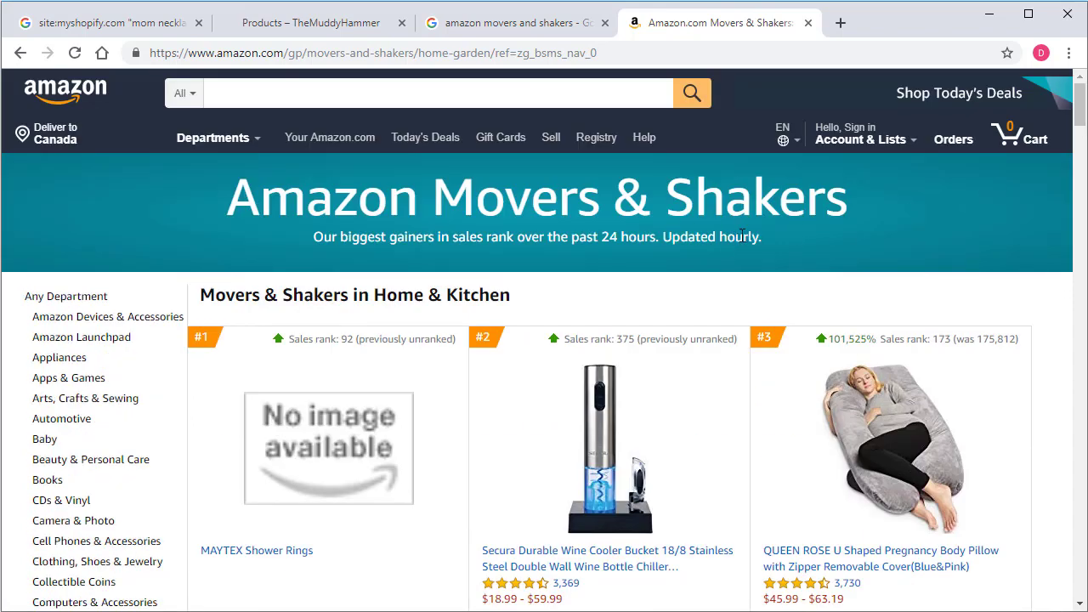
drag(1081, 109, 1082, 129)
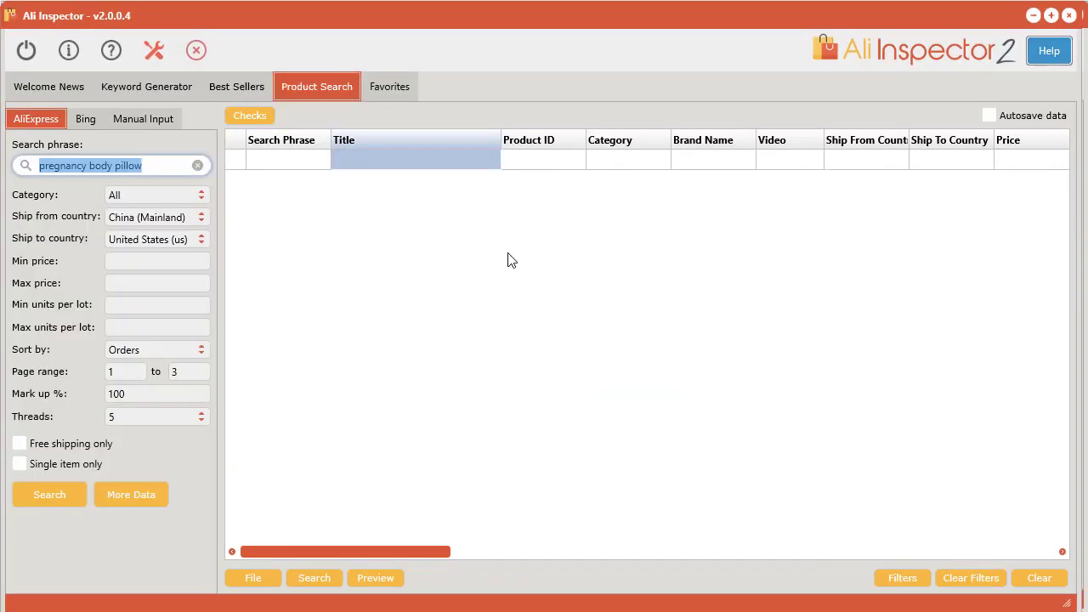
- In Ali Inspector's Product Search, search AliExpress for "pregnancy body pillow" sorted by orders, pages 1 to 3
click(63, 487)
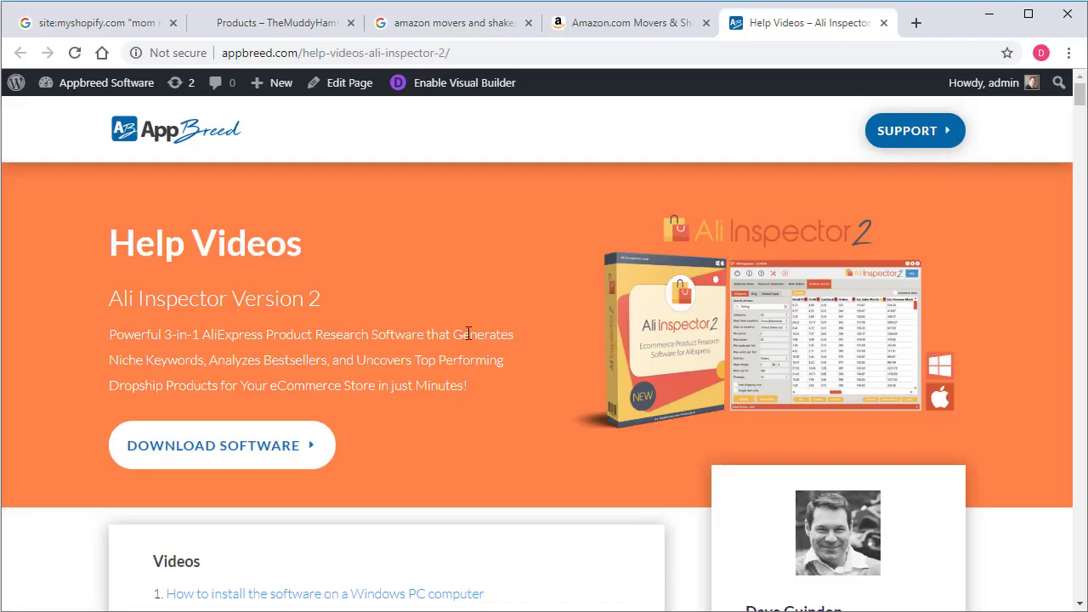
- Look through the list of videos on AppBreed's Ali Inspector 2 Help Videos page in Chrome
scroll(537, 350, down, 4)
scroll(548, 369, down, 6)
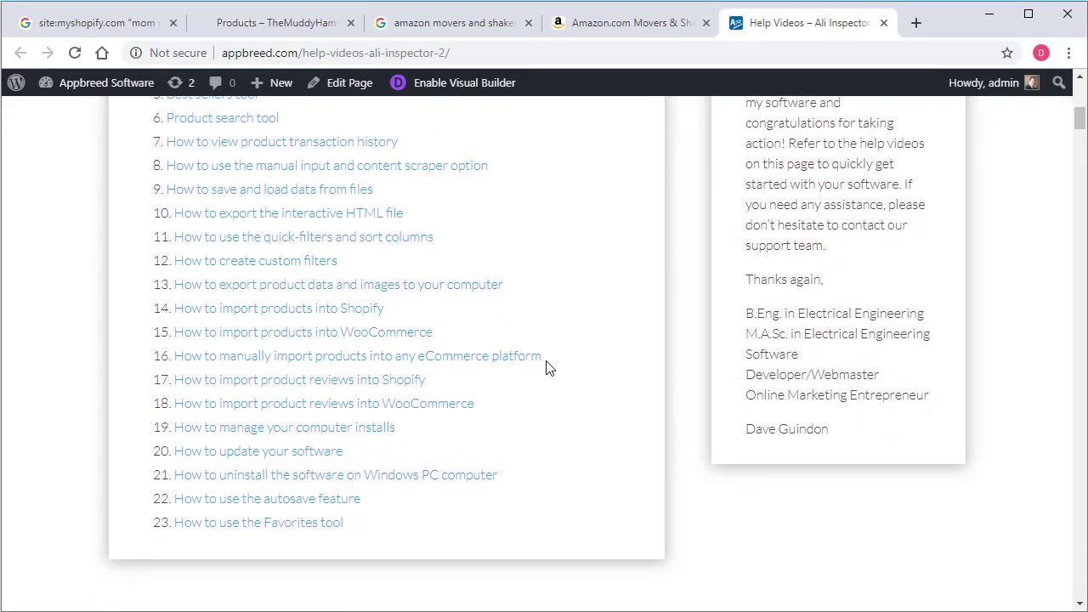
scroll(757, 494, up, 10)
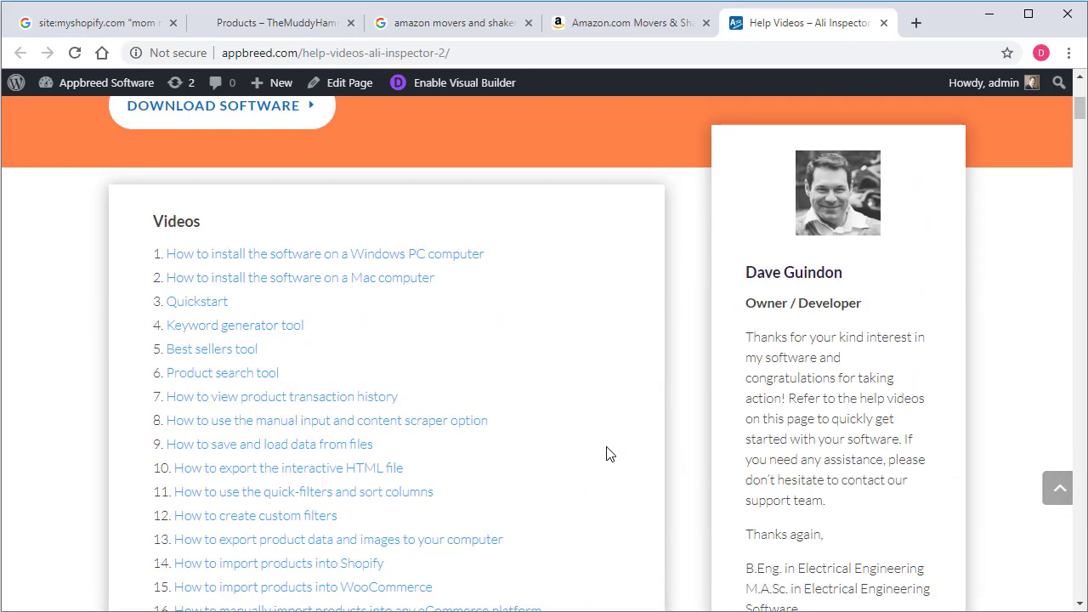